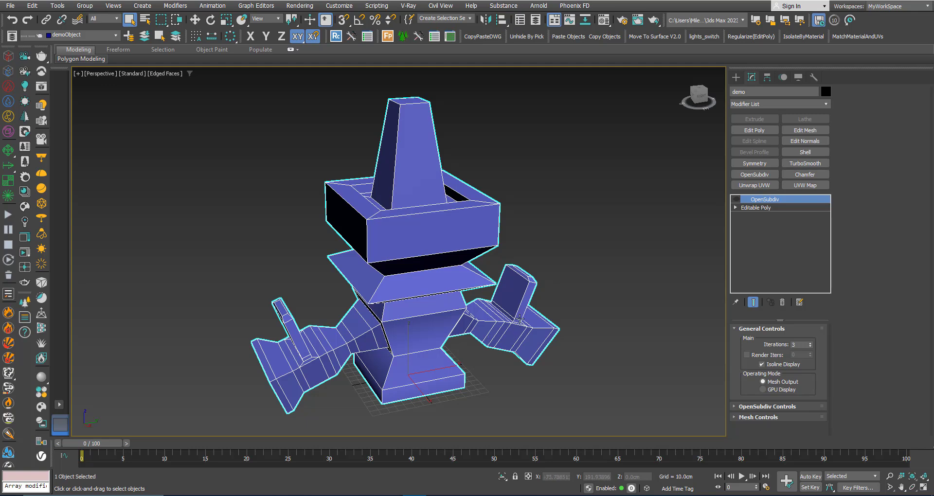
Step: Toggle OpenSubdiv smoothing on and off while orbiting to compare the smoothed model and its low-poly cage
mouse_move(419, 246)
alt+middle_down()
mouse_move(413, 232)
mouse_move(419, 217)
mouse_move(427, 219)
mouse_move(411, 231)
mouse_move(422, 237)
mouse_move(388, 235)
mouse_move(413, 256)
alt+middle_up()
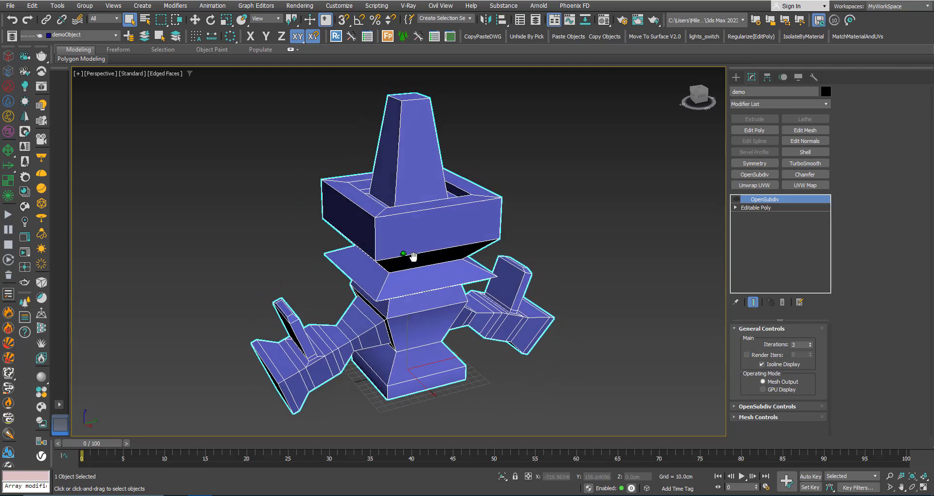
click(735, 200)
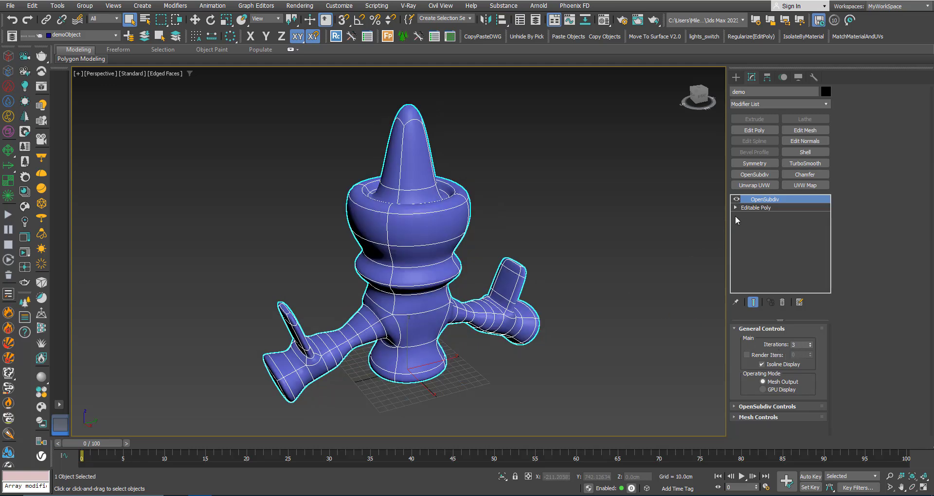
click(735, 200)
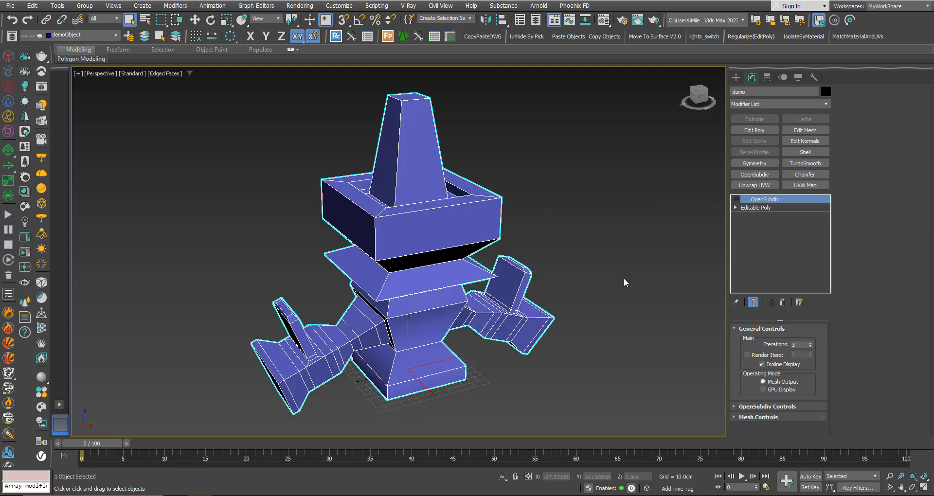
click(735, 199)
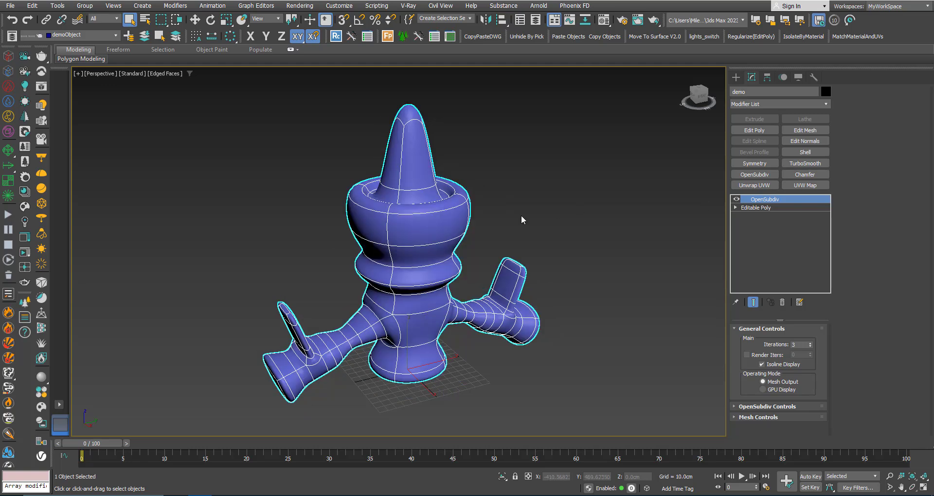
scroll(425, 197, up, 4)
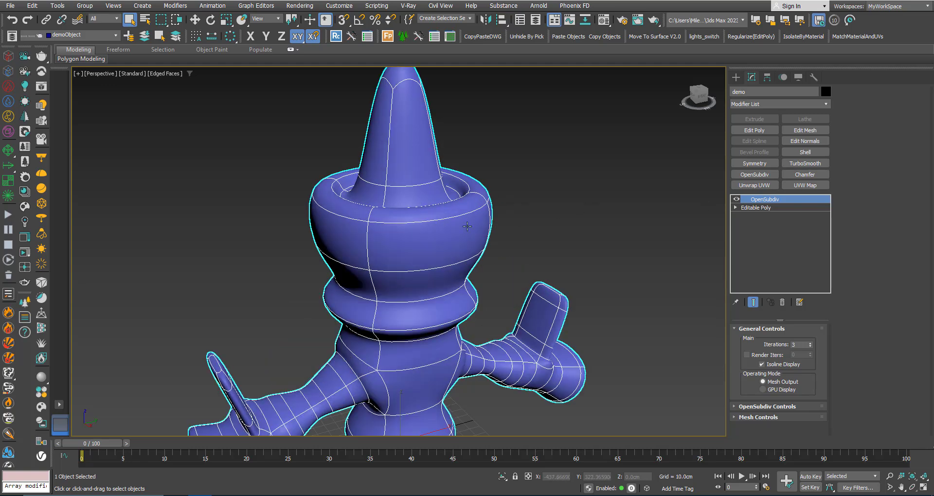
scroll(448, 204, down, 2)
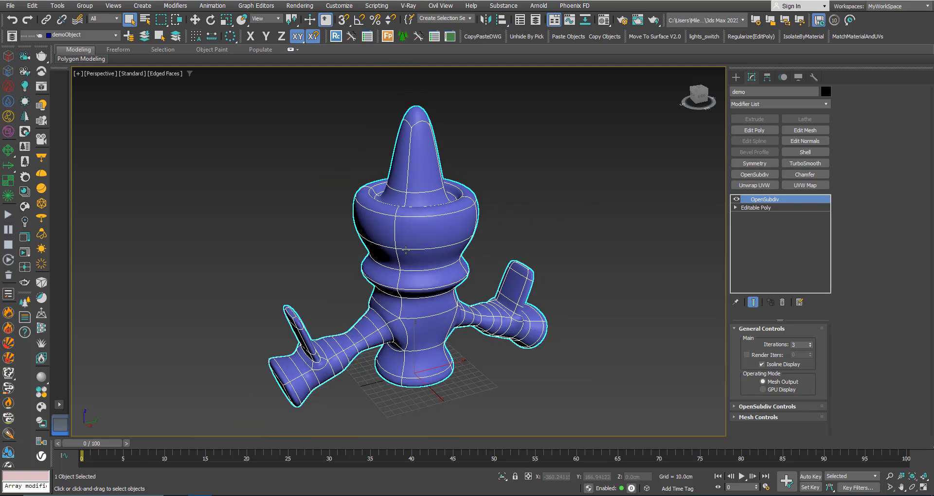
mouse_move(406, 250)
alt+middle_down()
mouse_move(374, 251)
mouse_move(418, 249)
mouse_move(405, 250)
alt+middle_up()
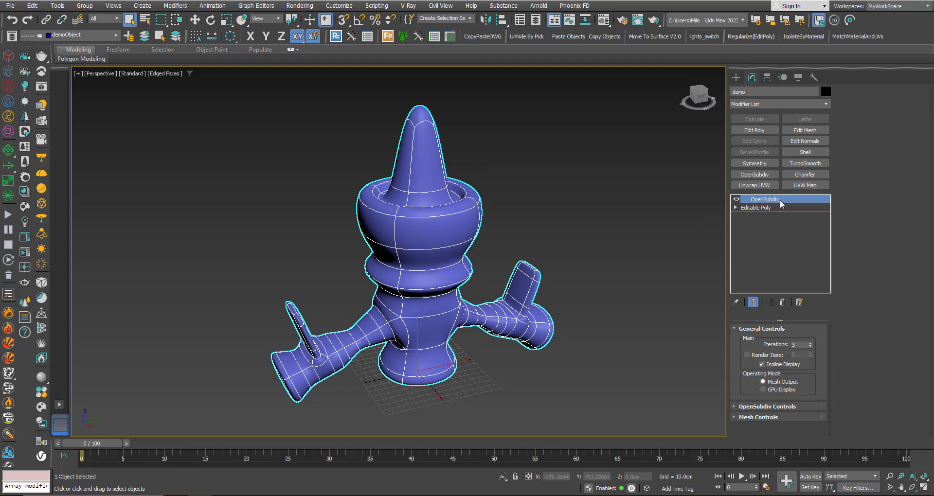
click(735, 199)
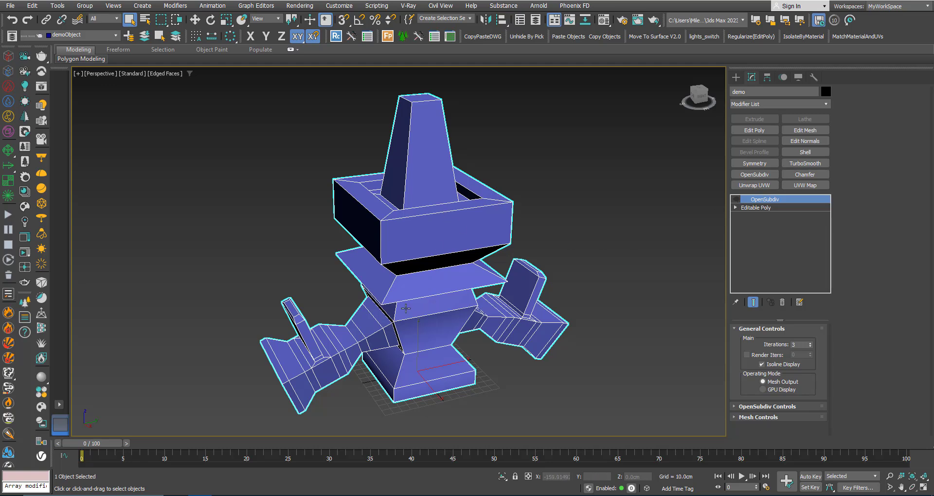
scroll(397, 314, up, 3)
alt+middle_drag(387, 279, 402, 272)
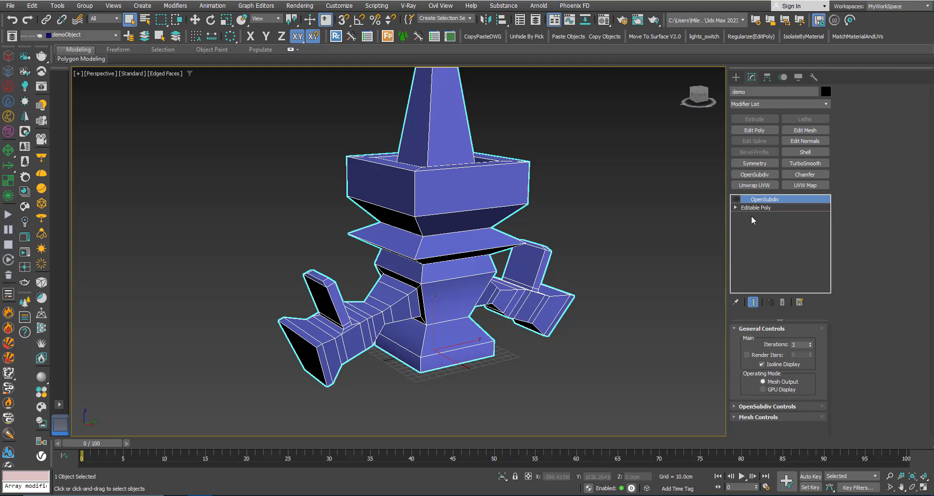
click(735, 198)
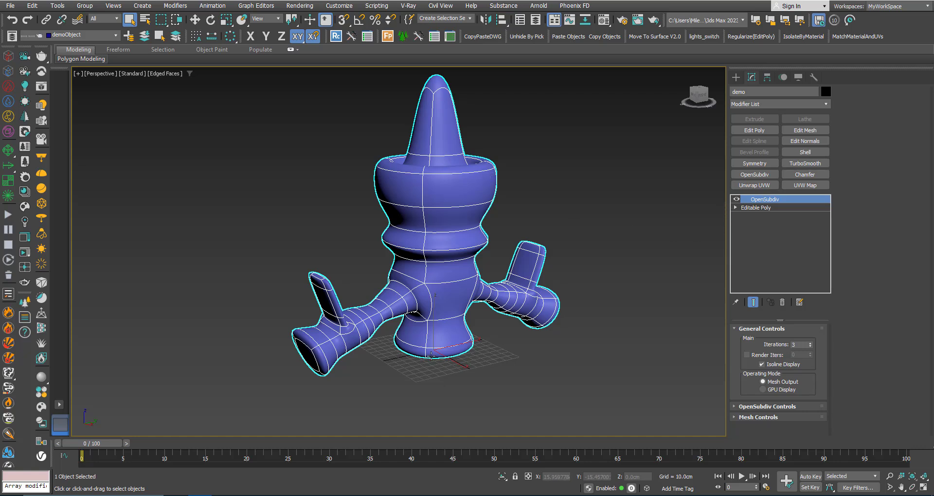
alt+middle_drag(422, 347, 404, 368)
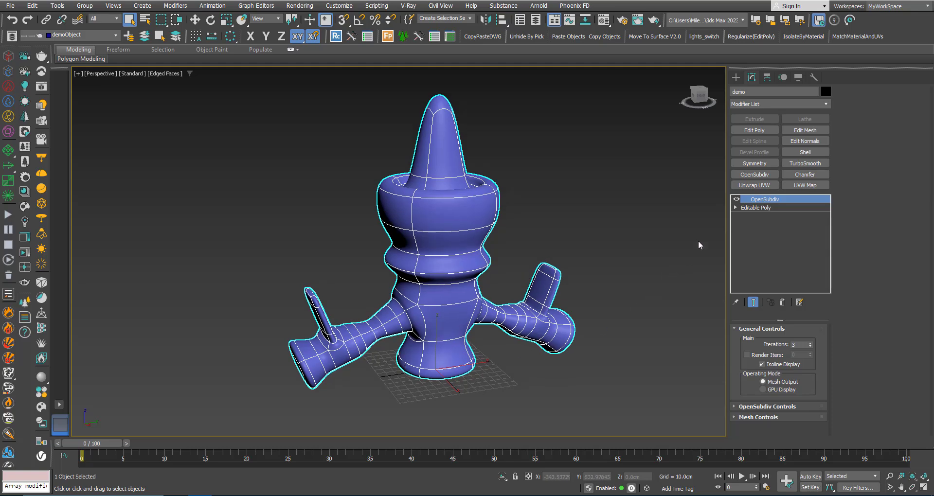
click(736, 199)
alt+middle_drag(435, 250, 432, 277)
Step: Add a CreaseSet modifier directly above the Editable Poly base
click(754, 208)
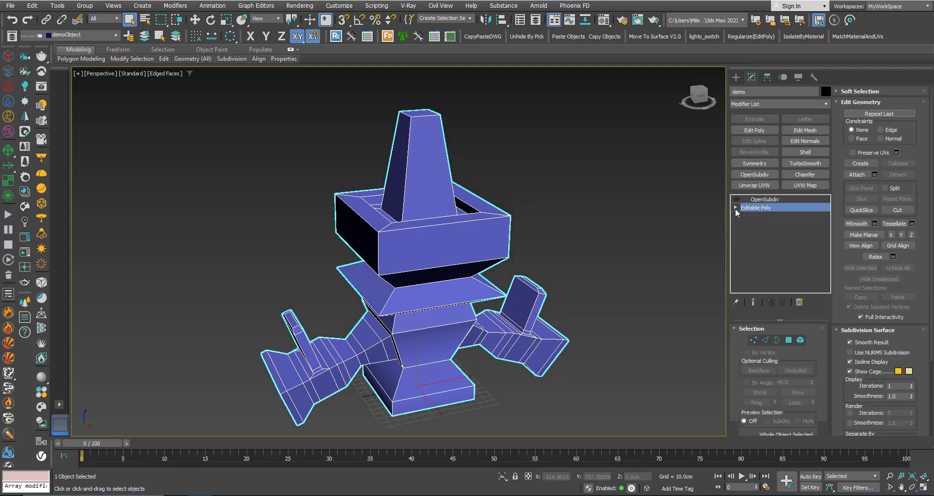
click(751, 104)
text(cap)
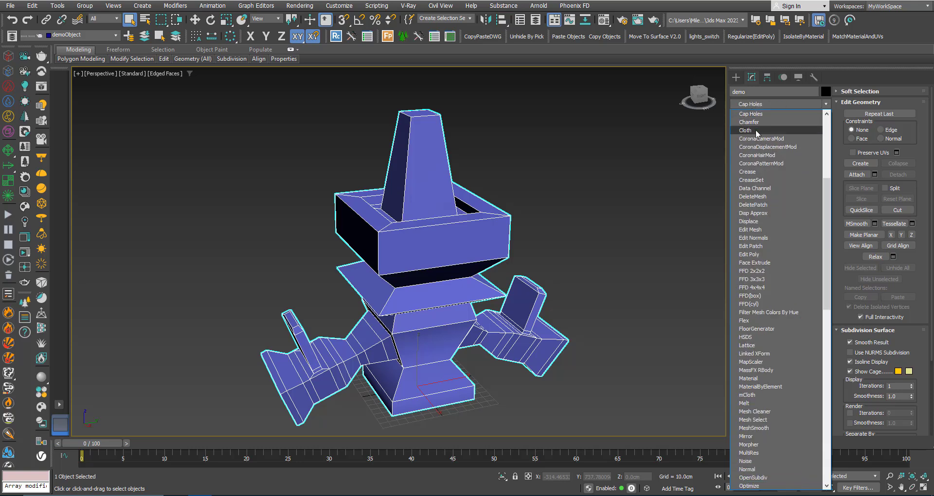
click(752, 180)
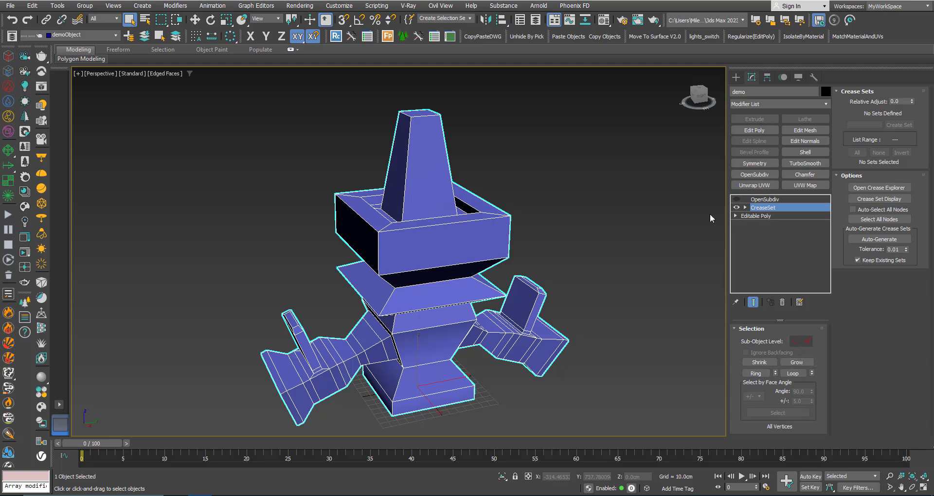
alt+middle_drag(417, 251, 418, 221)
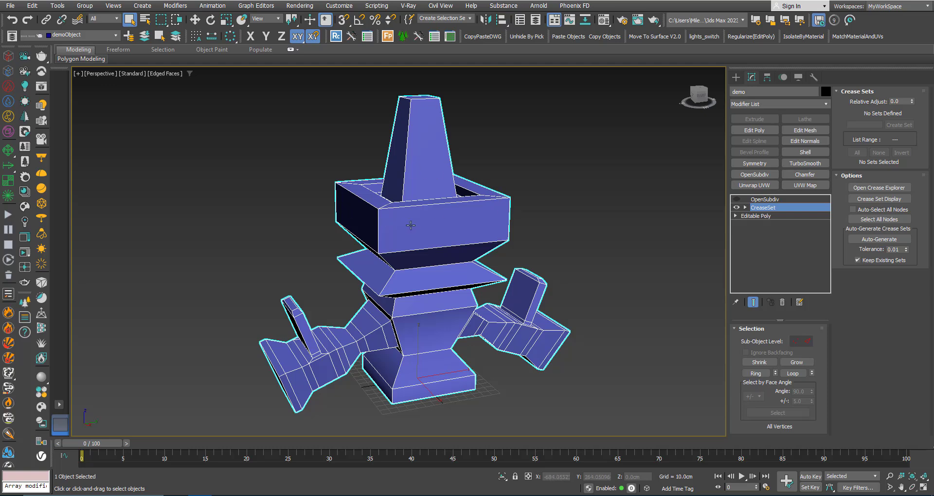
mouse_move(410, 226)
alt+middle_down()
mouse_move(400, 213)
mouse_move(420, 209)
mouse_move(403, 208)
mouse_move(403, 217)
alt+middle_up()
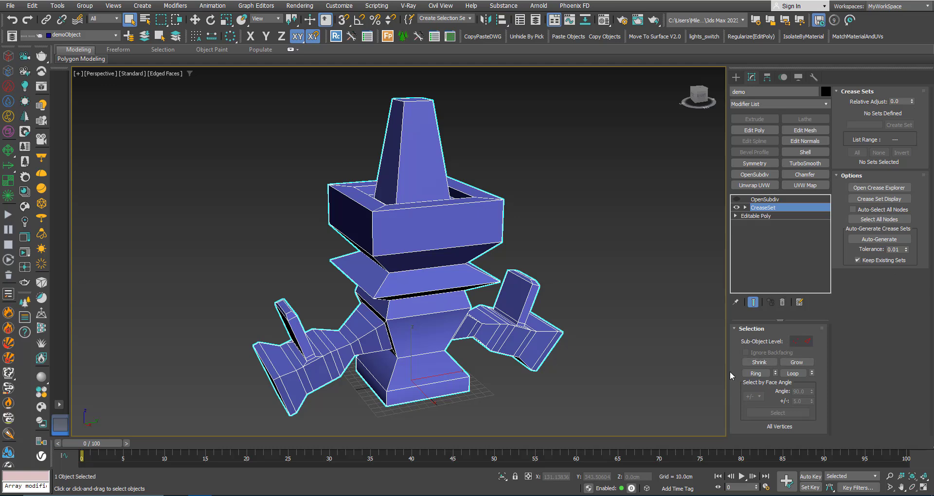
mouse_move(442, 295)
middle_down()
mouse_move(427, 262)
mouse_move(429, 287)
middle_up()
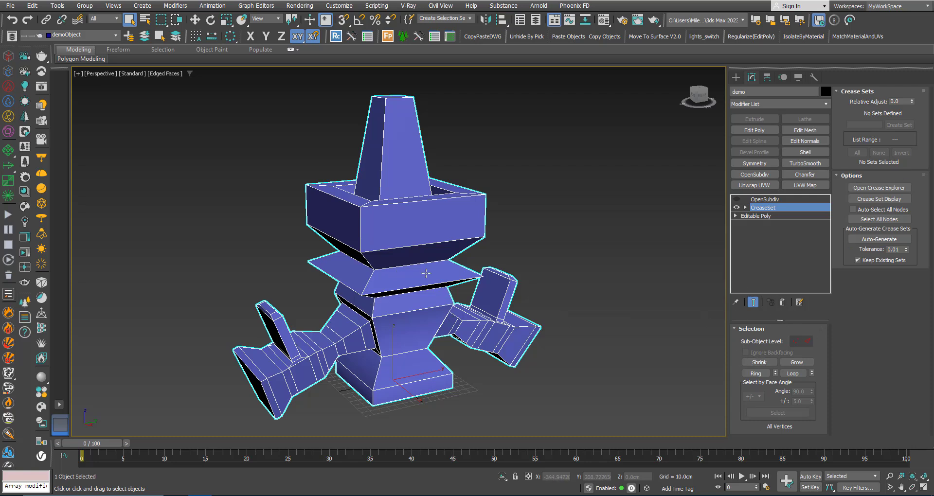
Step: At Edge level, loop-select the upper box's four top rim edges and create the crease set EdgeSet
click(809, 340)
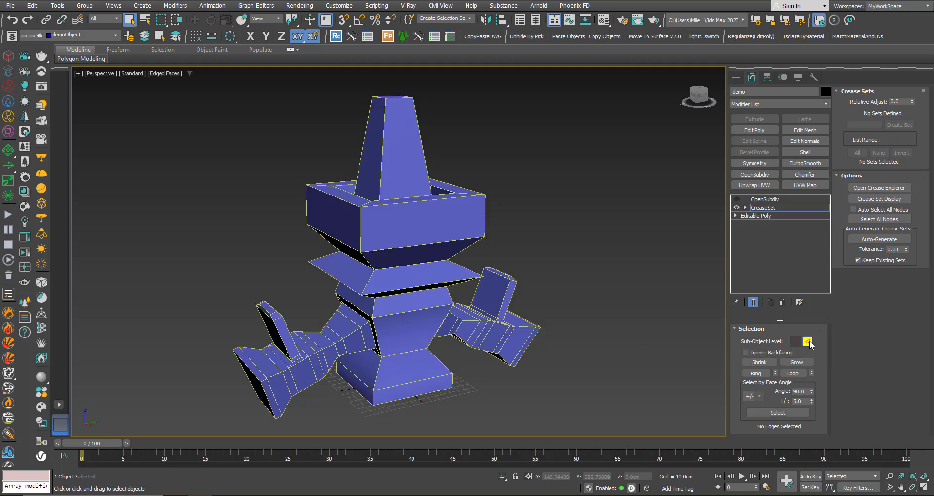
middle_drag(427, 244, 411, 263)
scroll(399, 225, up, 3)
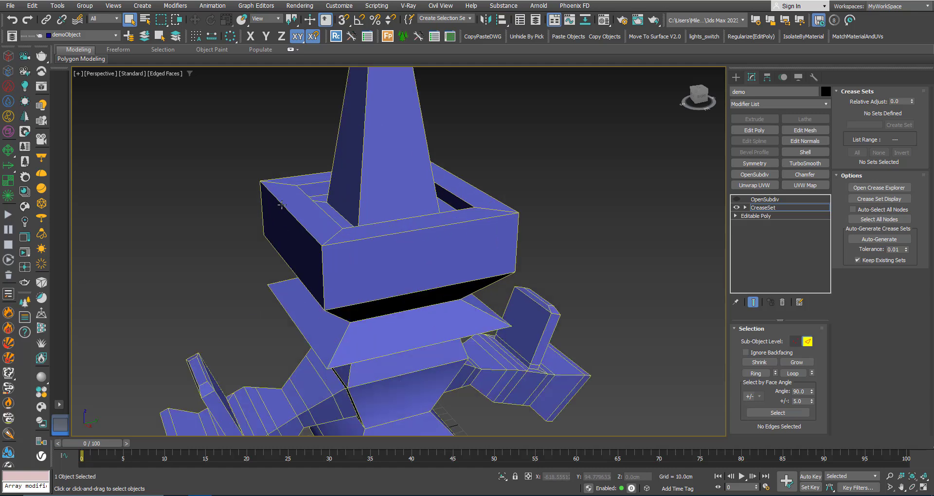
double_click(440, 226)
alt+middle_drag(305, 223, 579, 223)
scroll(383, 263, down, 3)
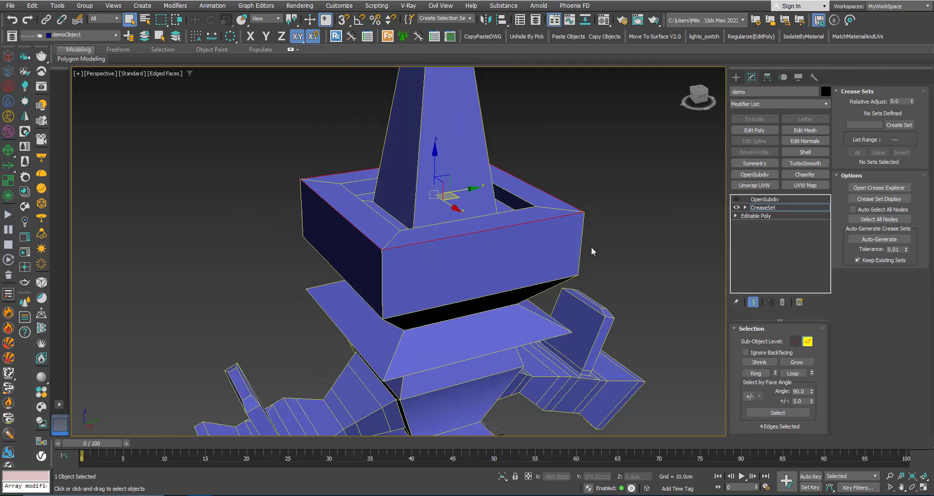
click(508, 226)
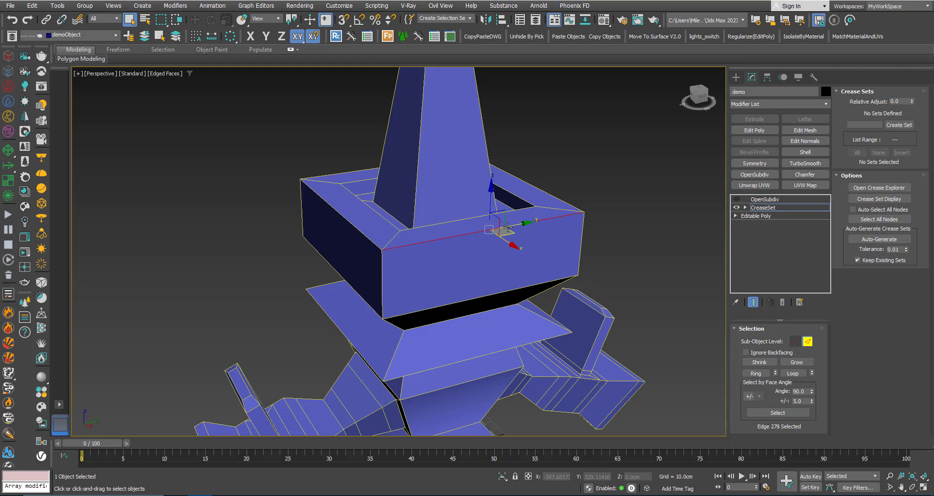
click(798, 373)
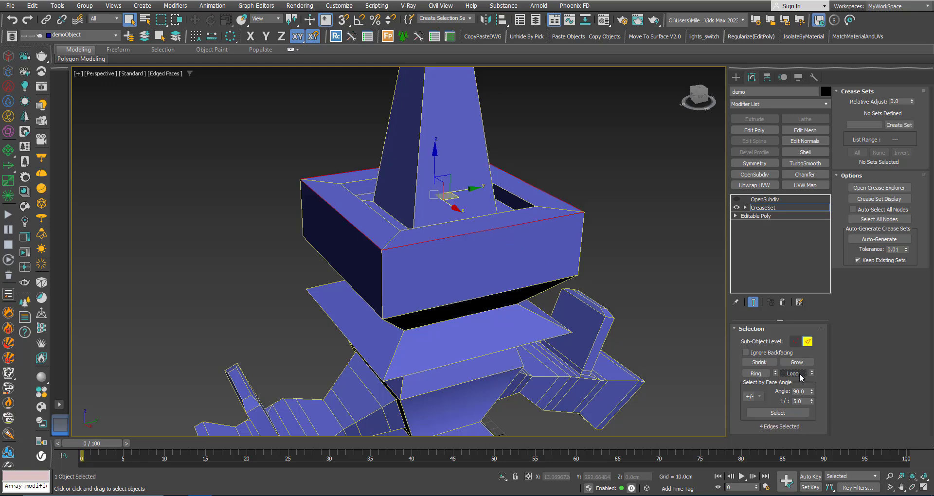
scroll(397, 290, down, 3)
middle_drag(396, 290, 379, 273)
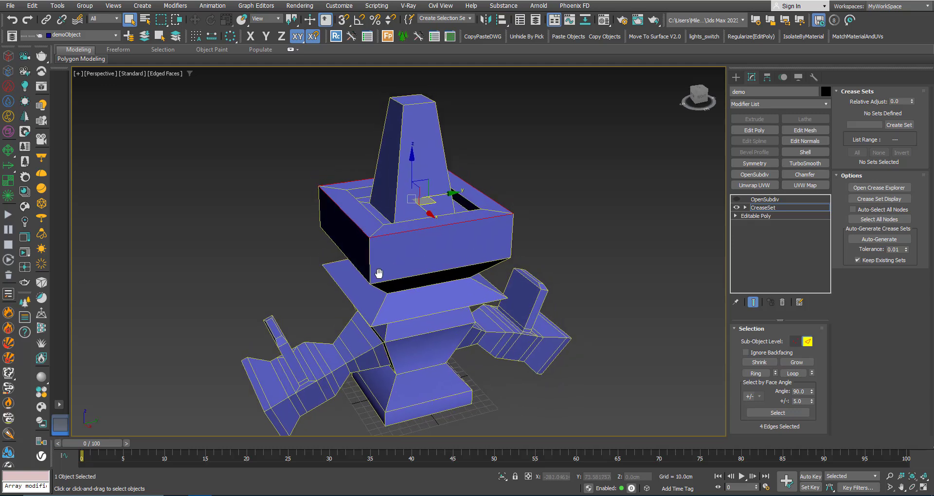
click(897, 125)
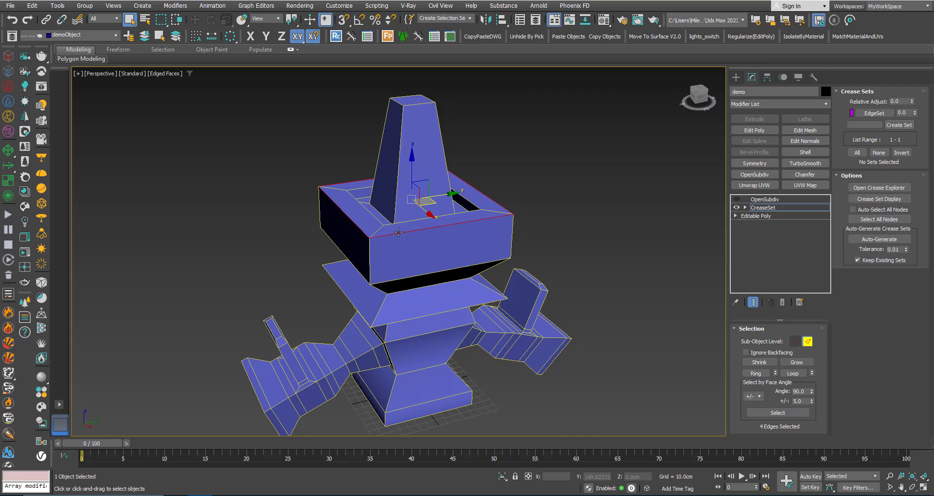
Step: Rename the EdgeSet crease set to 'edgeSet 1'
right_click(872, 114)
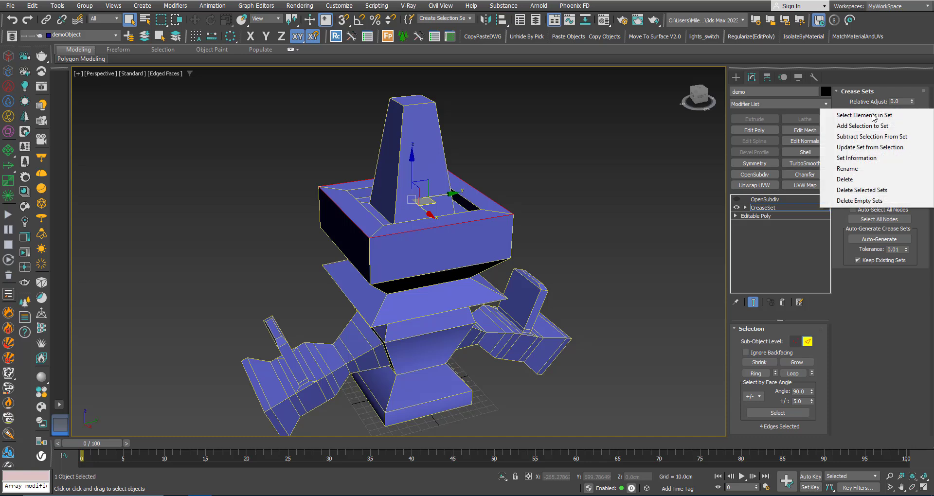
click(846, 169)
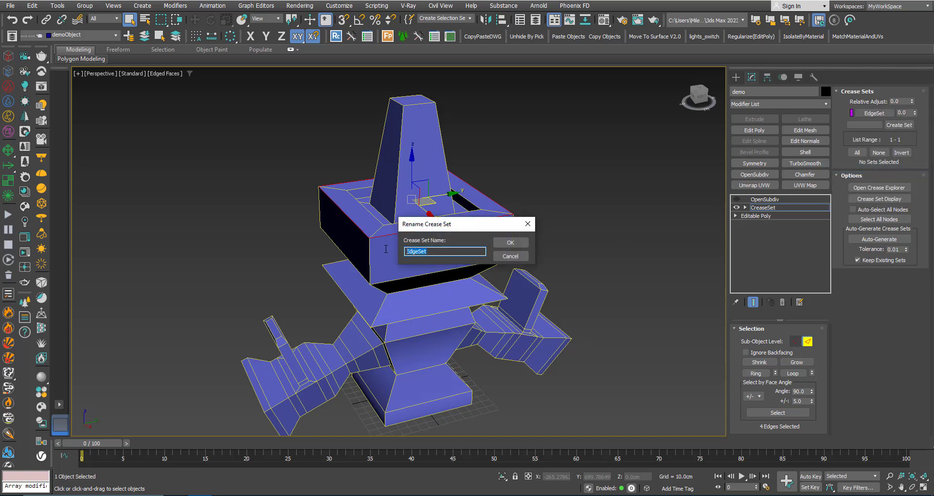
text(ed)
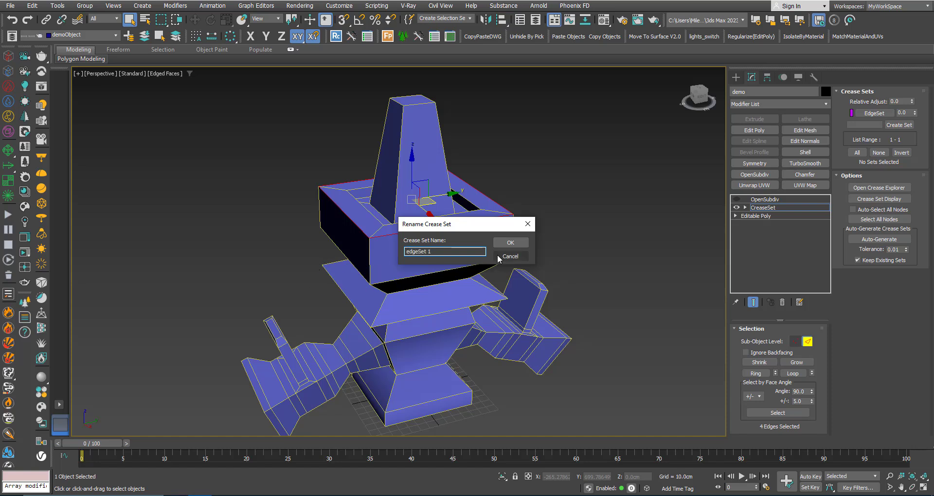
click(510, 242)
alt+middle_drag(410, 248, 378, 192)
Step: In the wireframe Left view, select only the base's four bottom edges
key(f)
scroll(379, 249, down, 2)
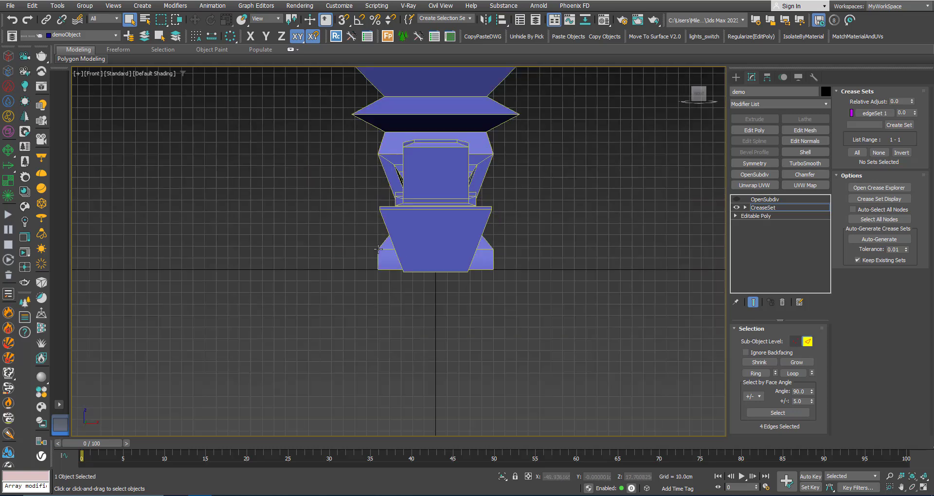
key(l)
key(F3)
scroll(379, 266, down, 4)
scroll(379, 267, up, 1)
scroll(322, 323, up, 2)
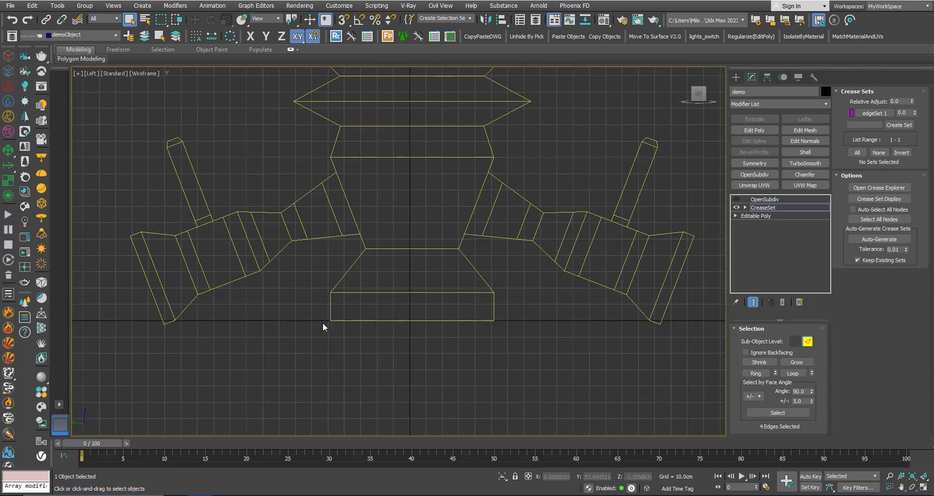
drag(291, 322, 574, 346)
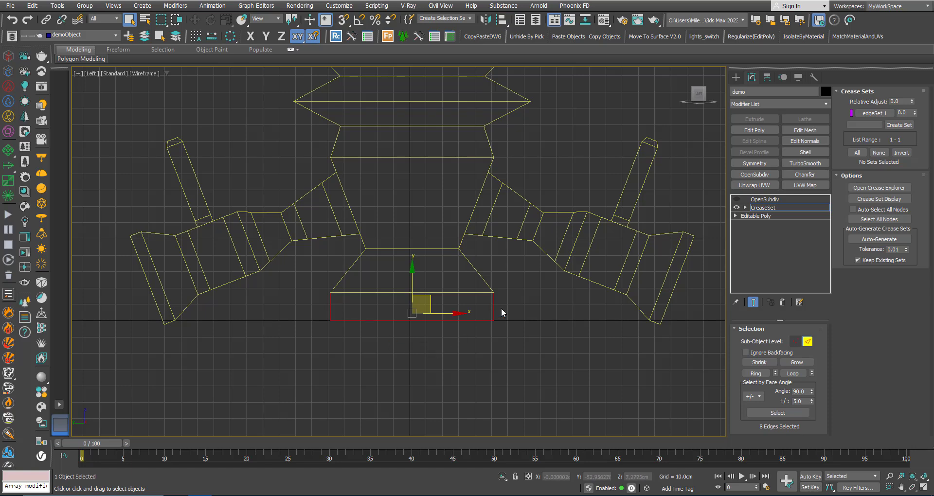
key(ctrl+z)
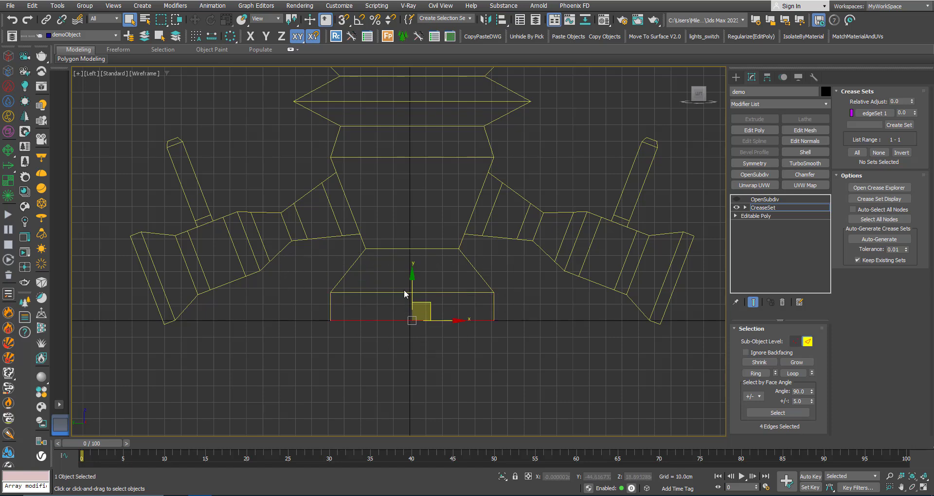
Step: Back in Perspective view, create the crease set BottmEdhes from those bottom edges
key(p)
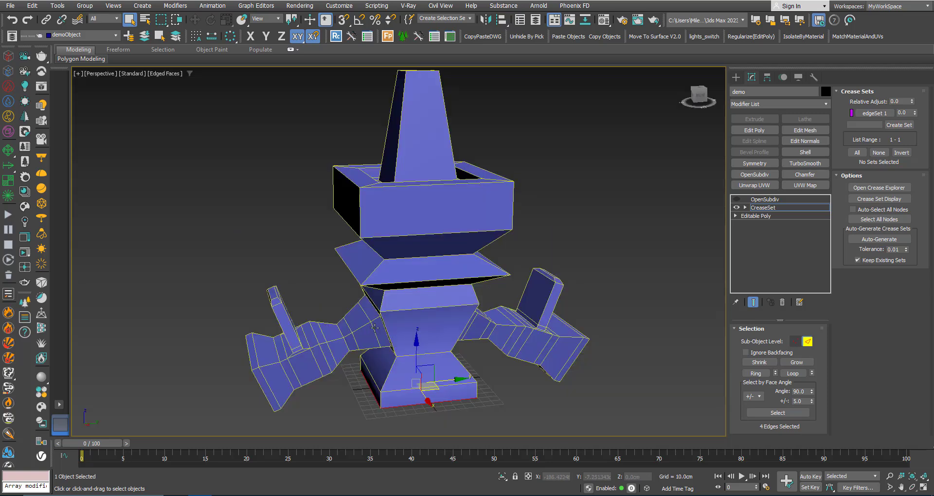
scroll(399, 385, up, 5)
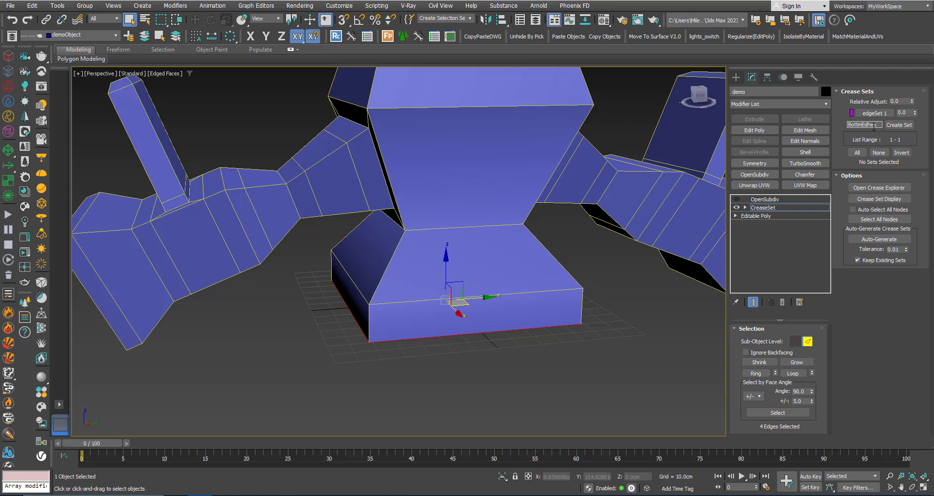
click(899, 125)
scroll(632, 252, down, 8)
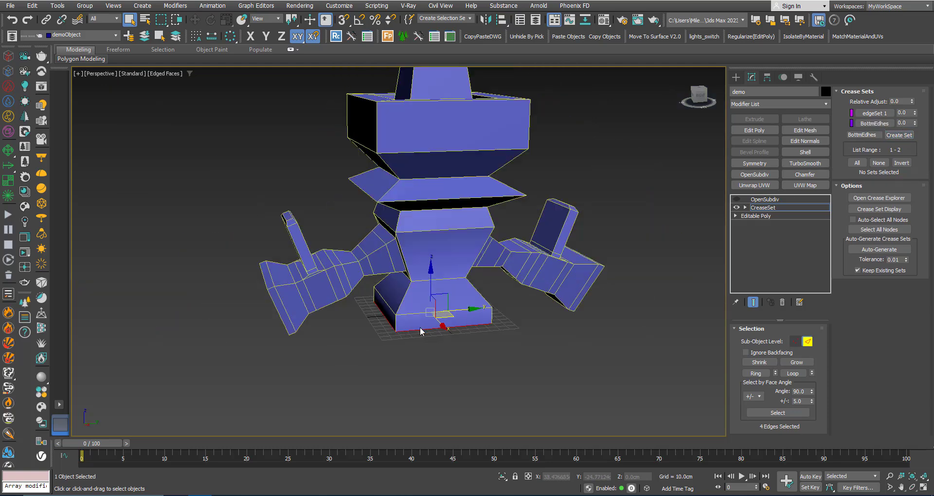
alt+middle_drag(632, 253, 643, 266)
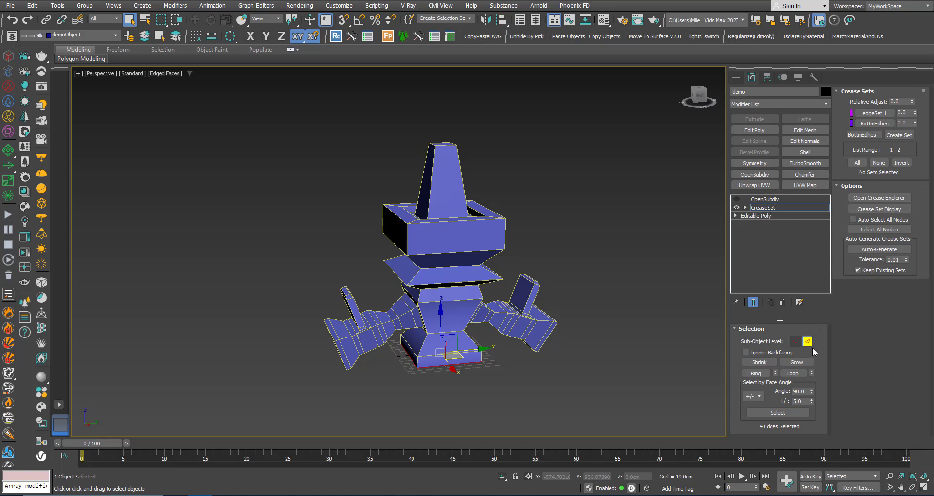
Step: Turn OpenSubdiv smoothing back on and leave Edge level in the CreaseSet modifier
click(761, 200)
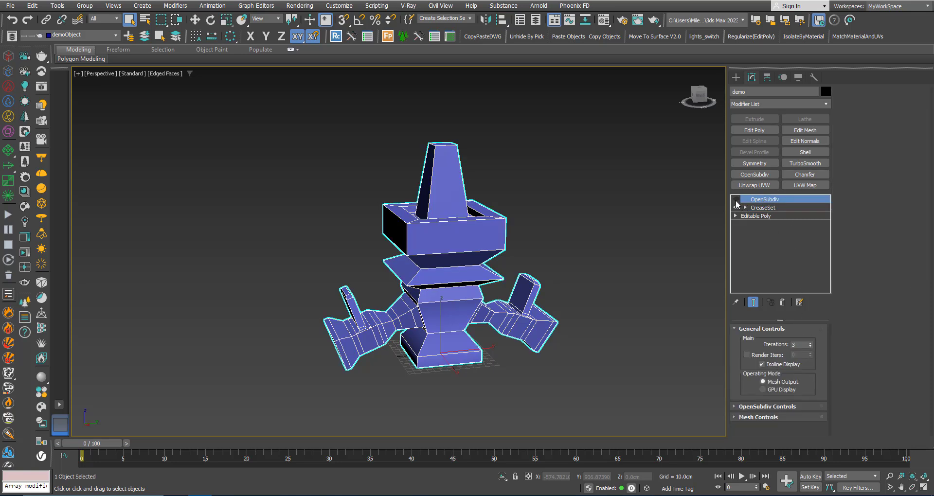
click(736, 200)
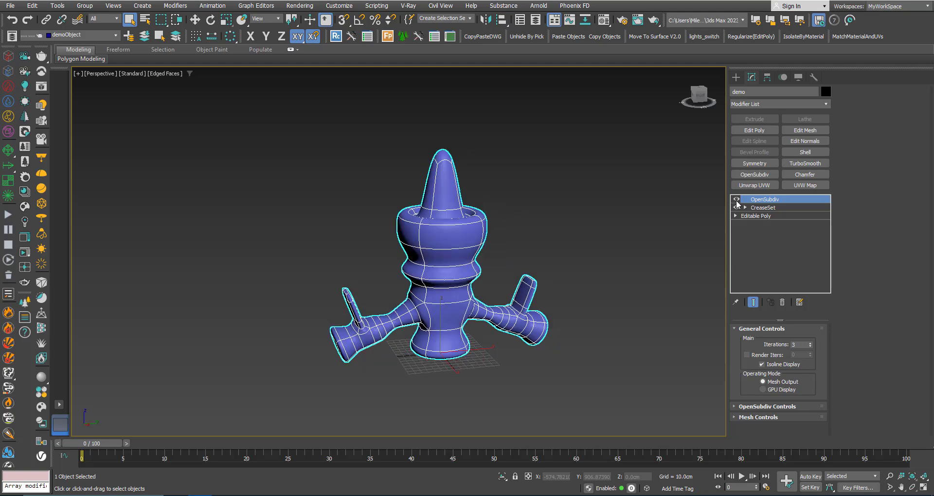
click(762, 208)
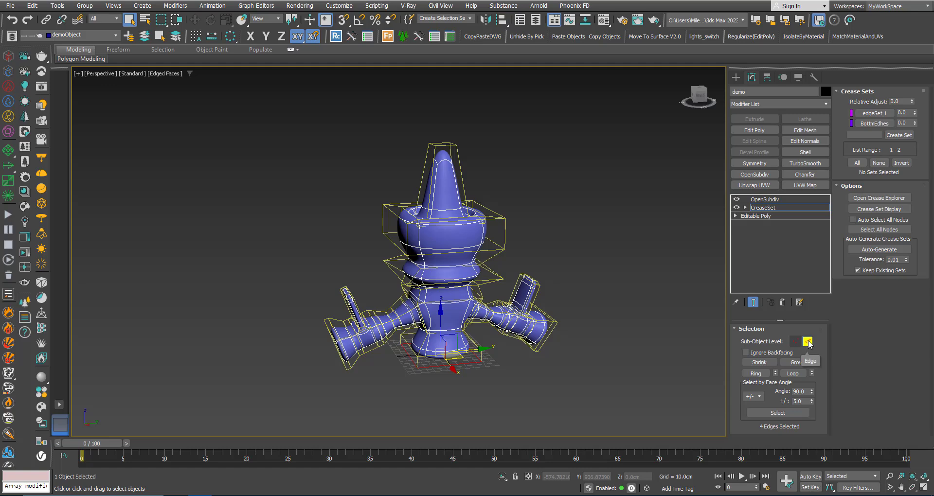
scroll(515, 222, up, 3)
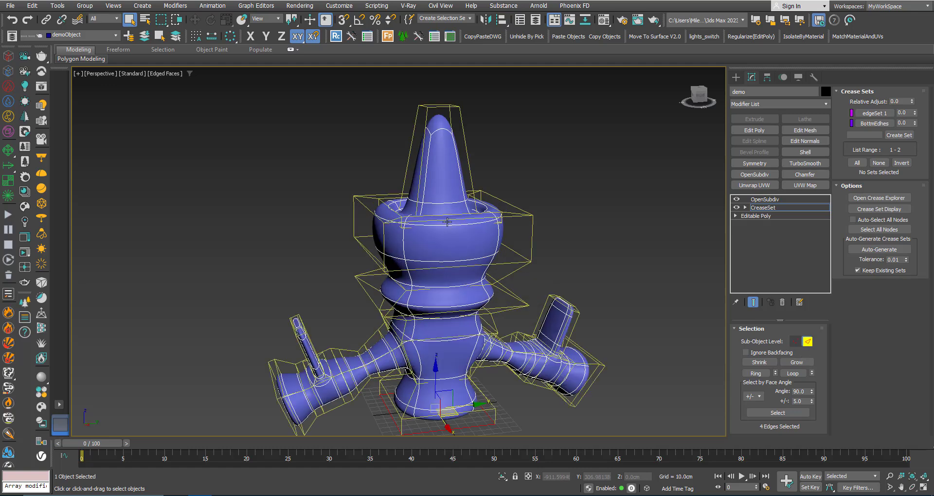
click(807, 341)
mouse_move(488, 263)
middle_down()
mouse_move(466, 267)
mouse_move(486, 273)
middle_up()
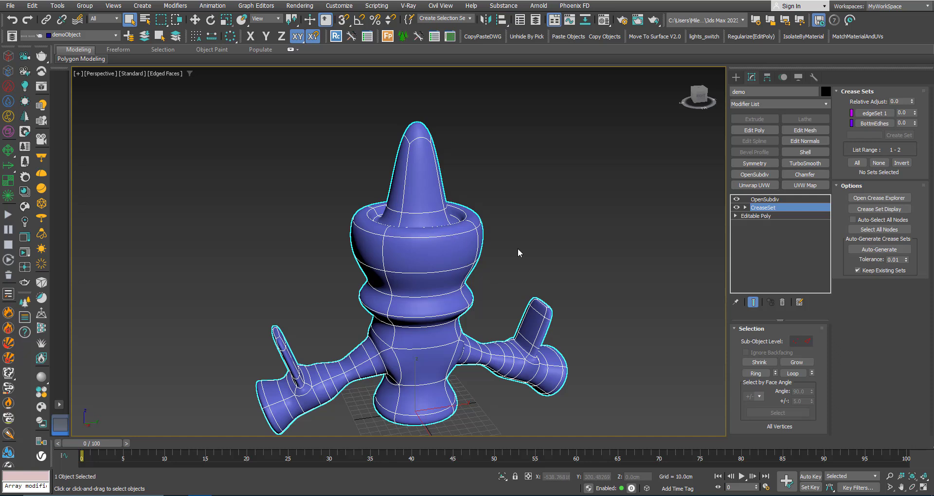
Step: Set the edgeSet 1 crease value to 0.09
click(915, 111)
scroll(457, 219, up, 2)
scroll(457, 219, up, 2)
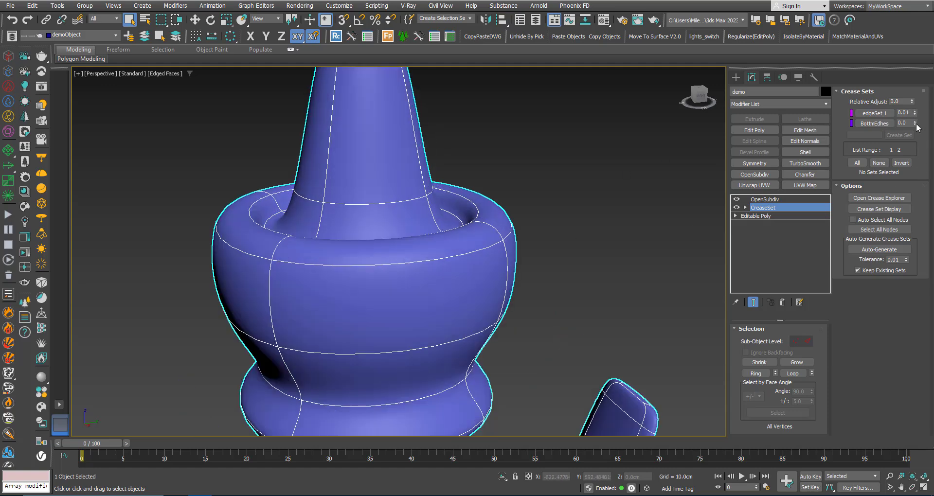
drag(915, 113, 915, 111)
scroll(495, 234, down, 6)
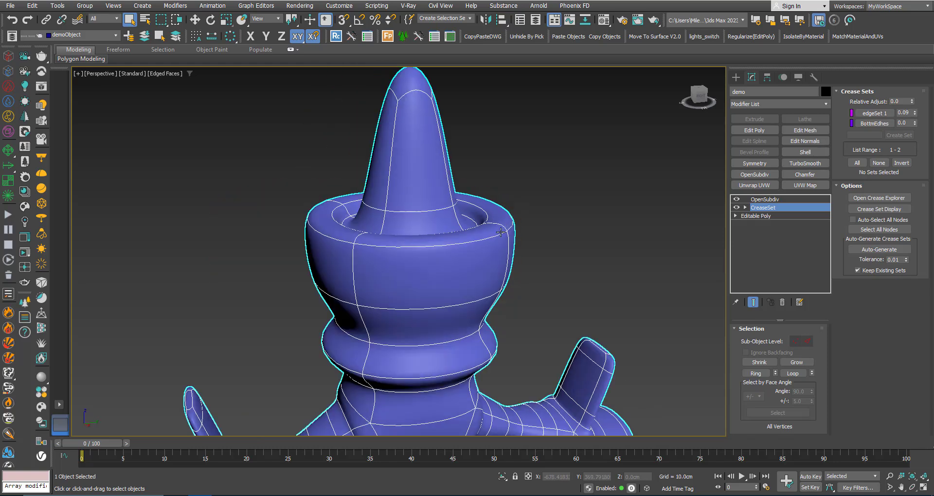
scroll(443, 196, down, 2)
Step: Raise the BottmEdhes crease value to 0.31 to sharpen the base
middle_drag(443, 255, 442, 223)
scroll(442, 289, up, 5)
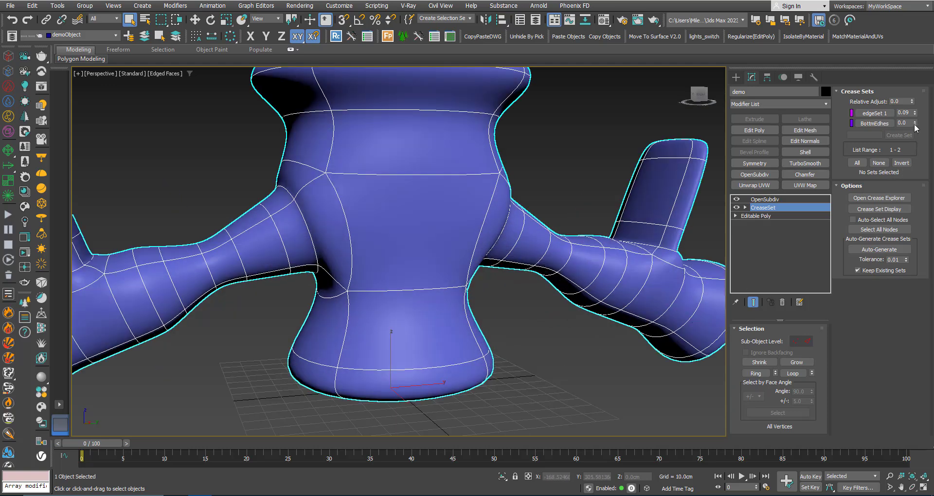
drag(914, 124, 915, 109)
scroll(452, 292, down, 5)
middle_drag(467, 311, 459, 328)
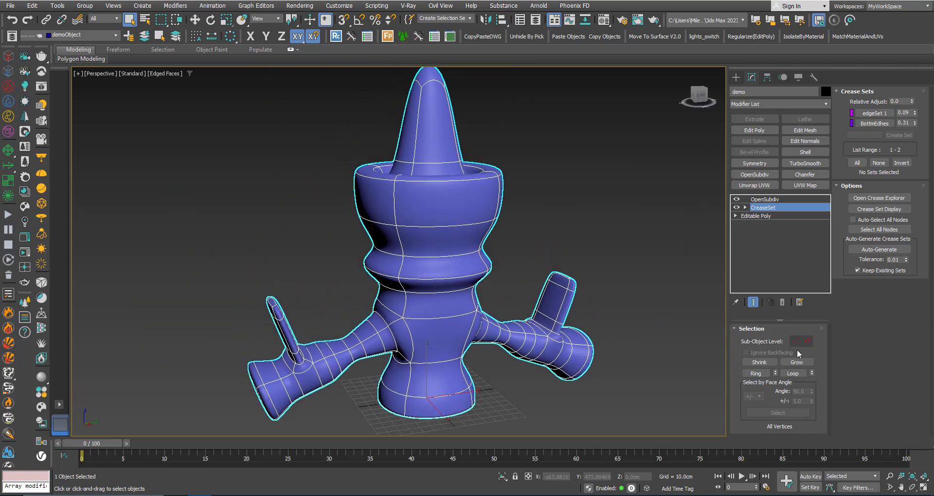
Step: With smoothing hidden, select the middle plate's edge at Edge level
click(806, 342)
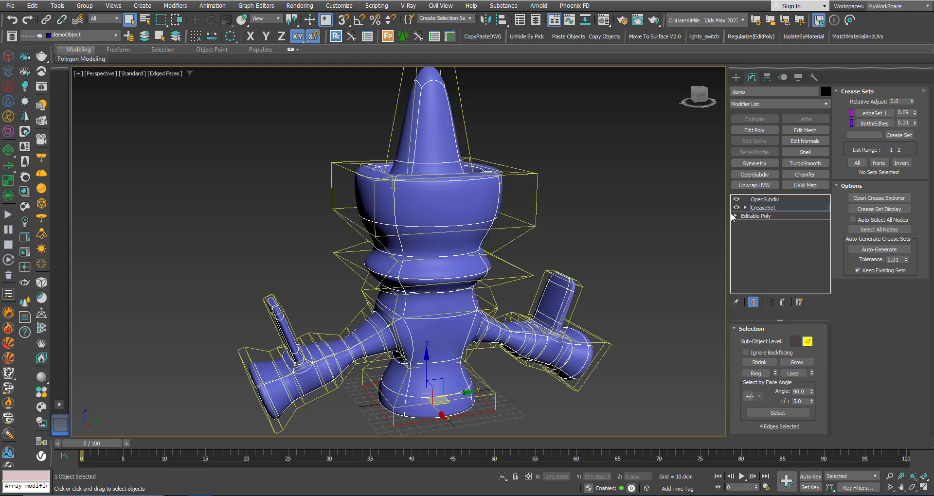
click(735, 199)
click(736, 199)
alt+middle_drag(457, 250, 446, 243)
scroll(446, 243, up, 5)
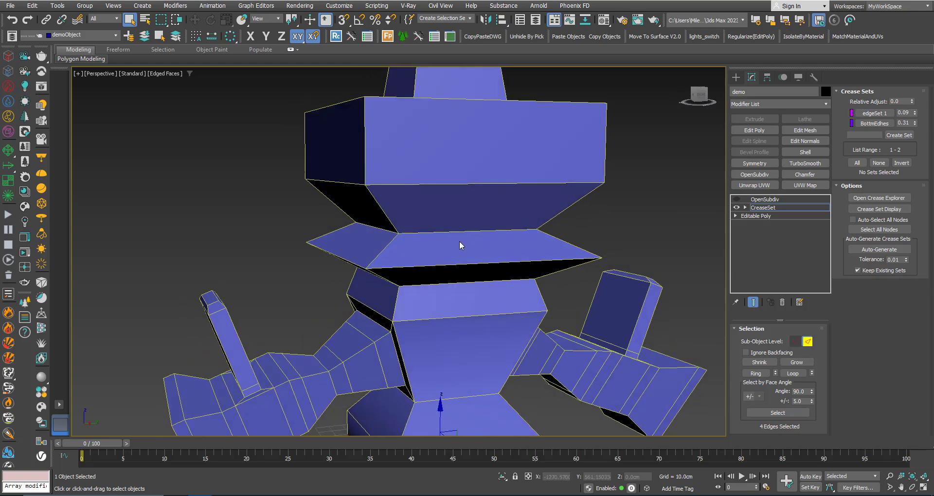
alt+middle_drag(460, 243, 477, 238)
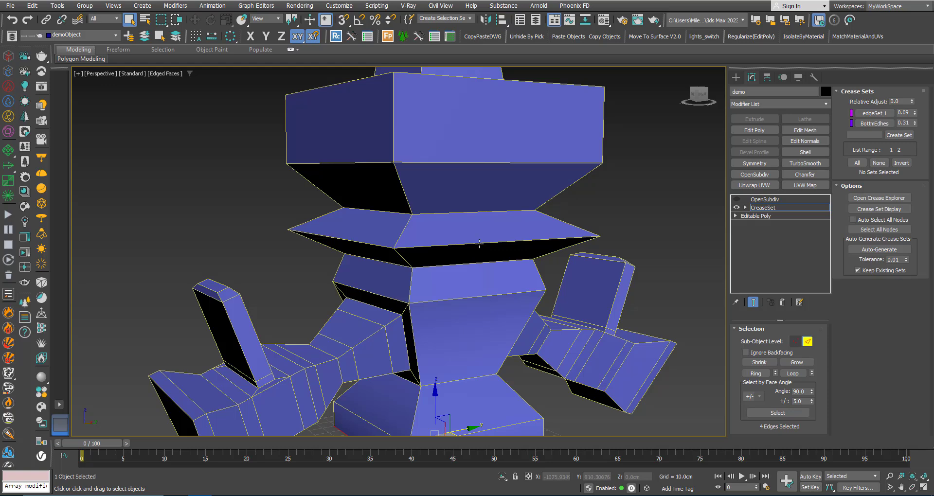
click(480, 243)
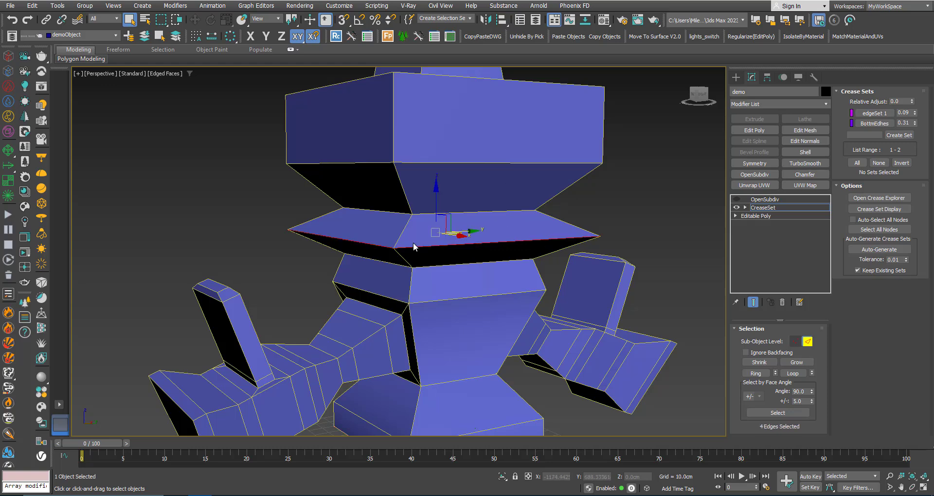
middle_drag(412, 242, 406, 287)
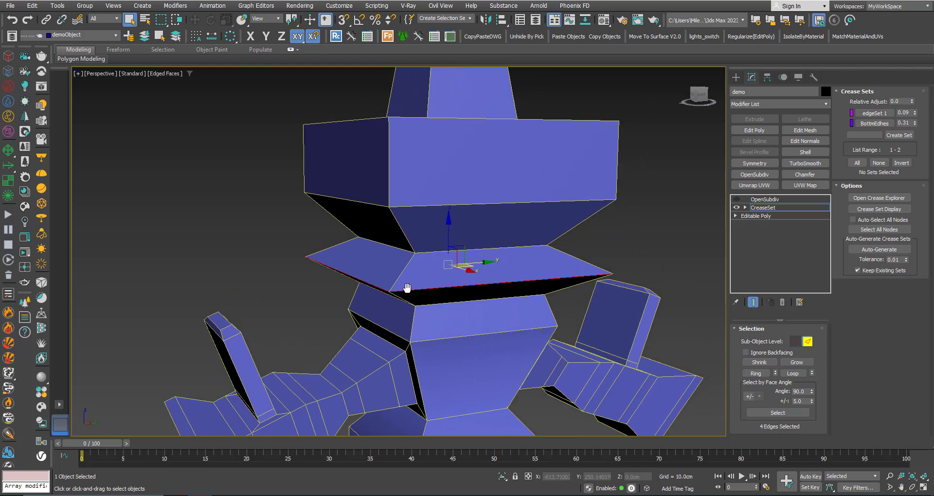
Step: Create a crease set named MiddleEdges from the selected edge
click(852, 136)
text(MiddleEdges)
click(898, 136)
scroll(411, 318, down, 4)
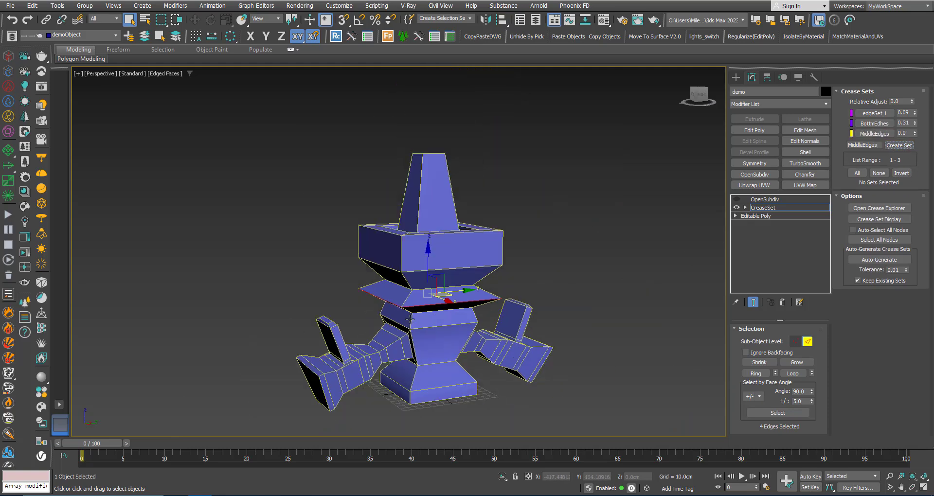
scroll(410, 318, up, 2)
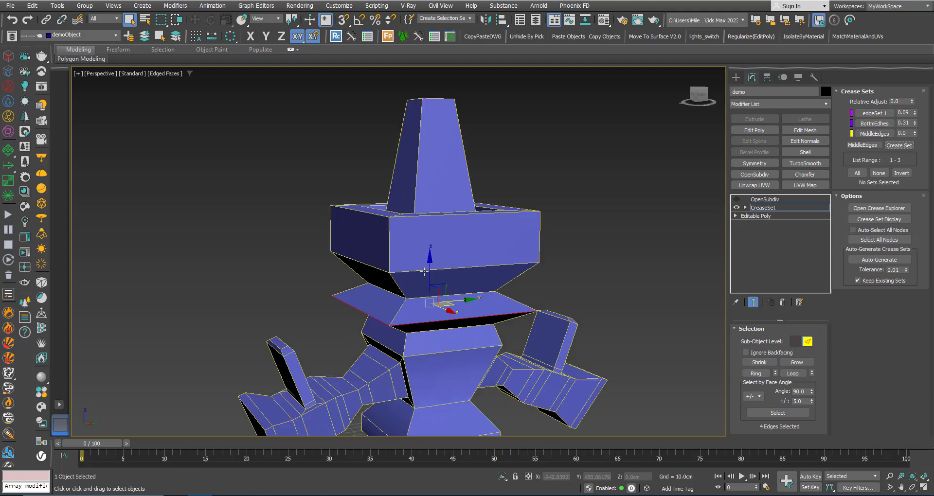
Step: Re-enable smoothing, exit Edge level, and set the MiddleEdges crease to 0.14
click(736, 199)
click(807, 341)
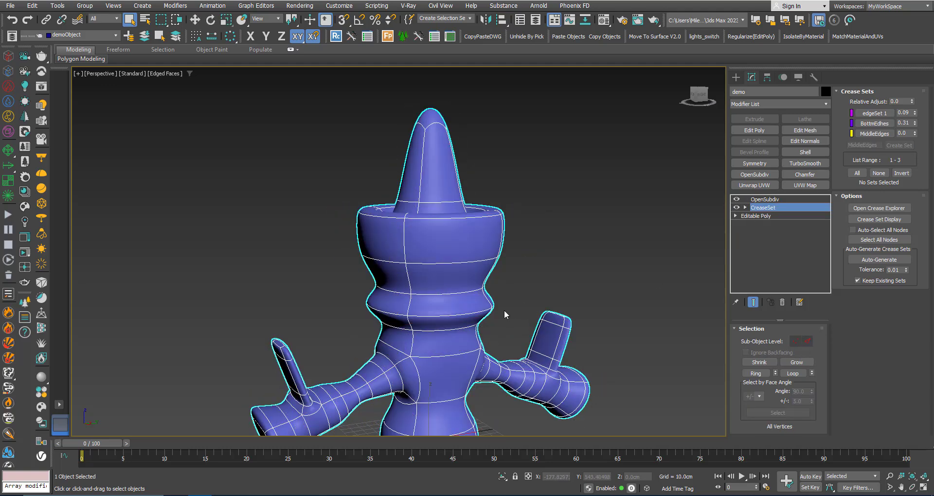
middle_drag(504, 310, 443, 269)
scroll(443, 272, up, 2)
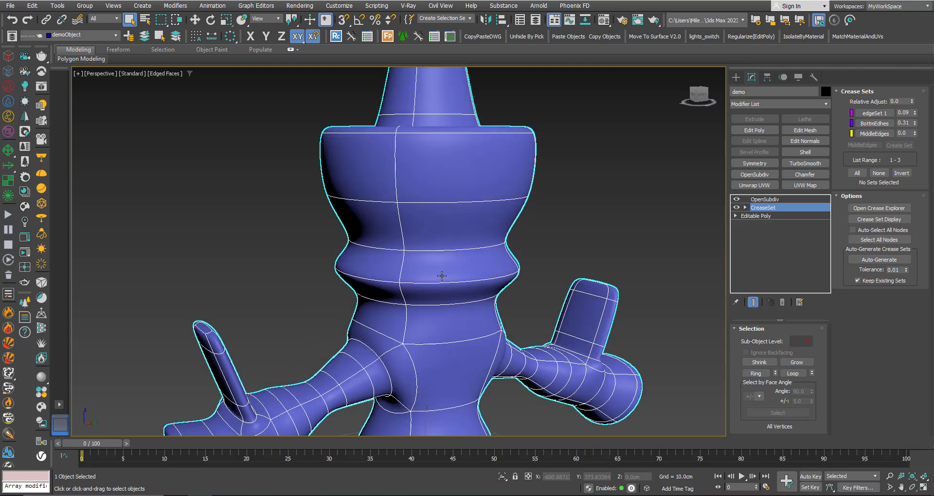
drag(915, 135, 914, 125)
scroll(451, 297, down, 3)
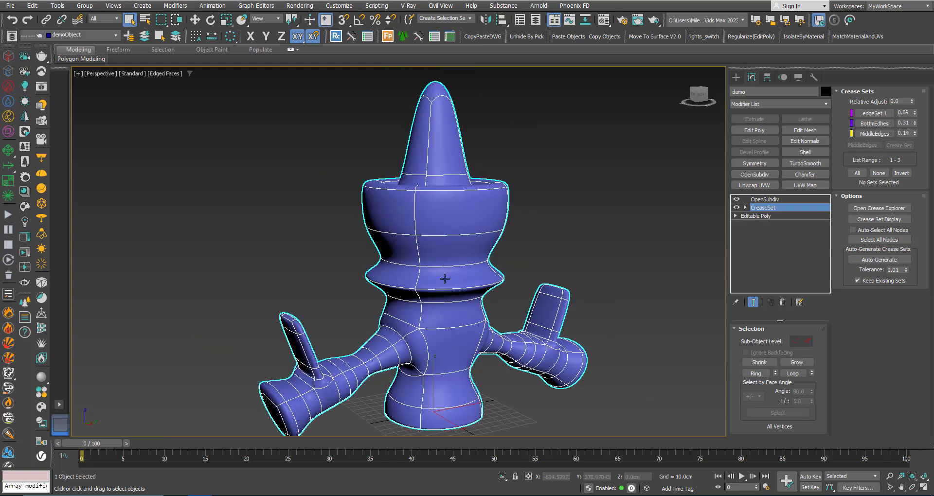
alt+middle_drag(451, 297, 437, 310)
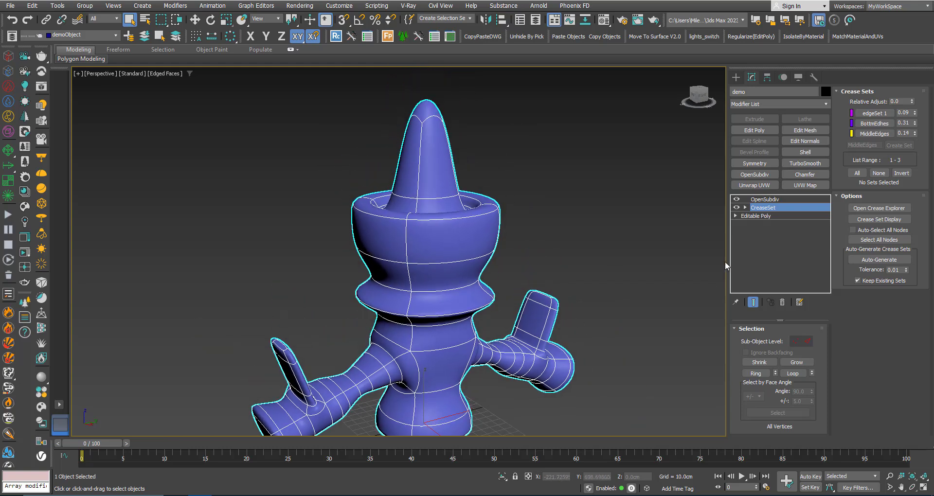
Step: With smoothing hidden, select the top box's two vertical corner edges at Edge level
click(736, 199)
click(744, 207)
click(807, 341)
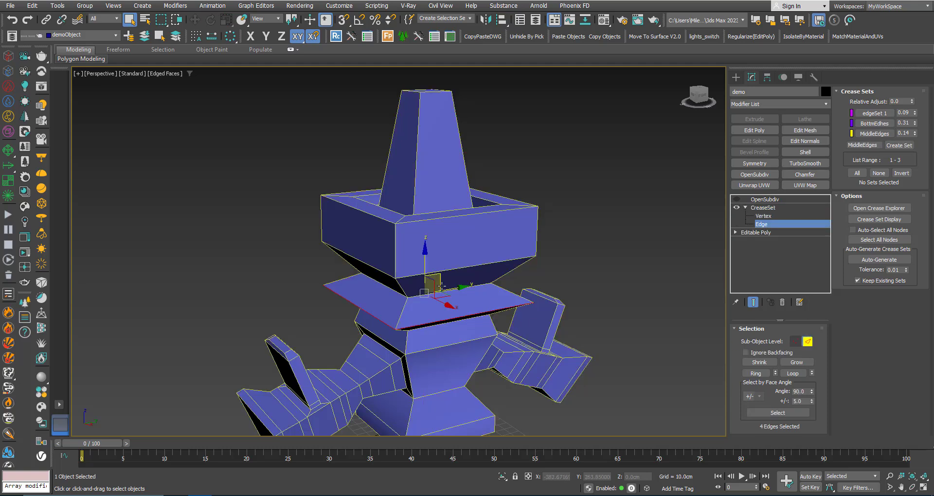
middle_drag(431, 272, 489, 217)
scroll(446, 251, up, 2)
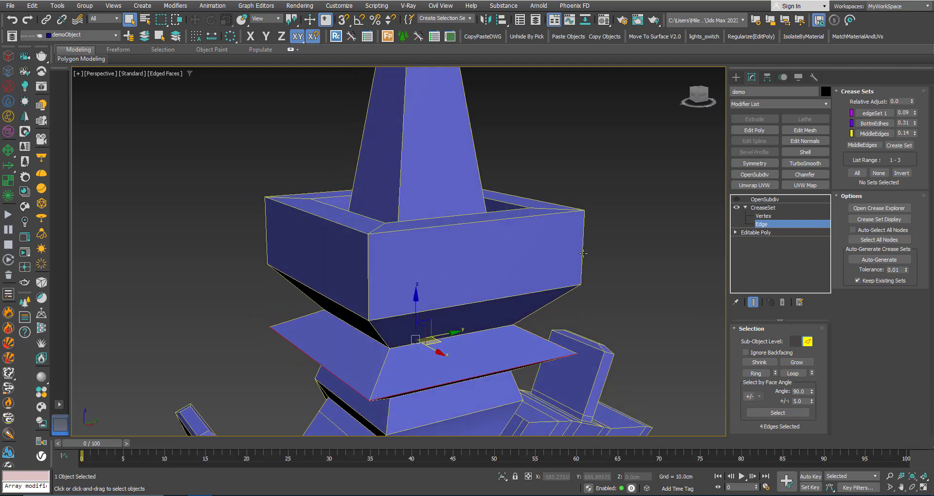
click(366, 278)
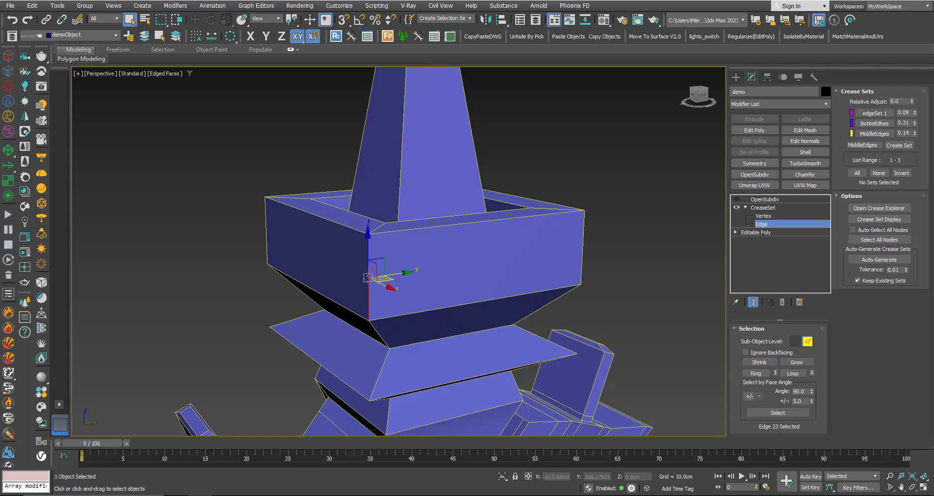
ctrl+click(583, 252)
middle_drag(421, 261, 382, 266)
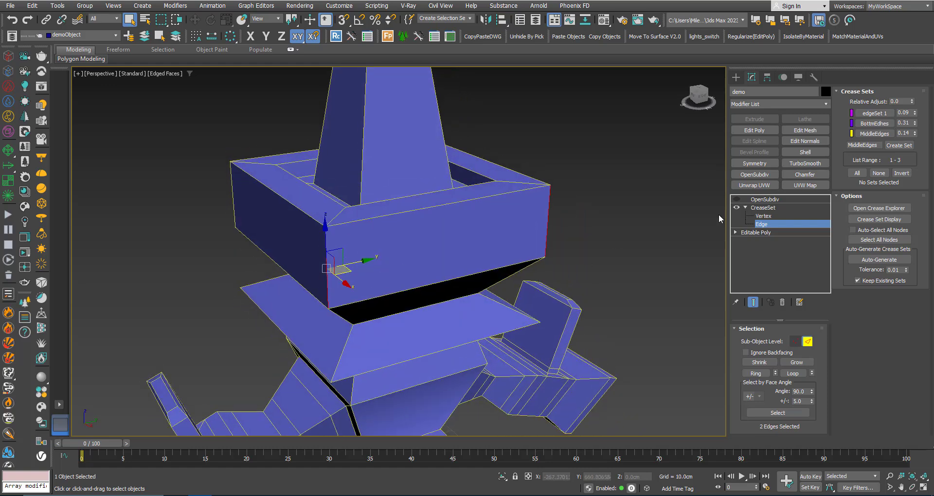
Step: Add the two selected edges to edgeSet 1 and restore the smoothed view
right_click(874, 114)
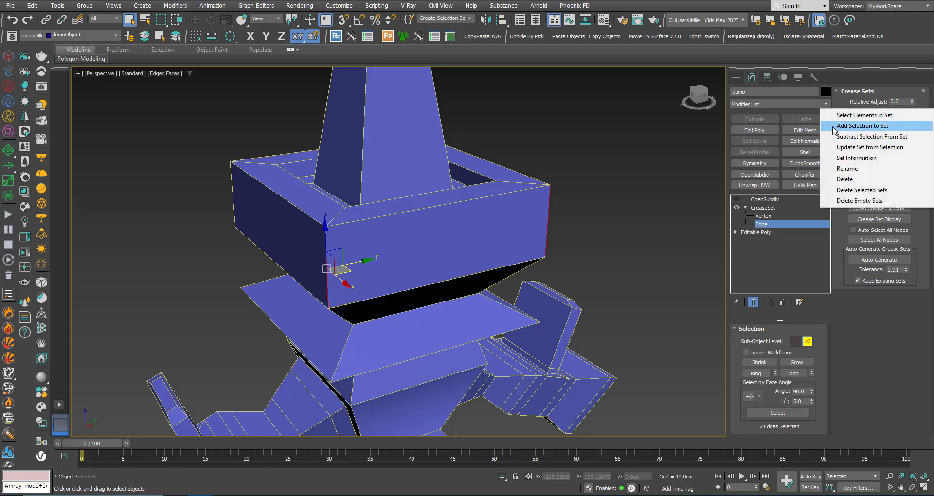
click(871, 128)
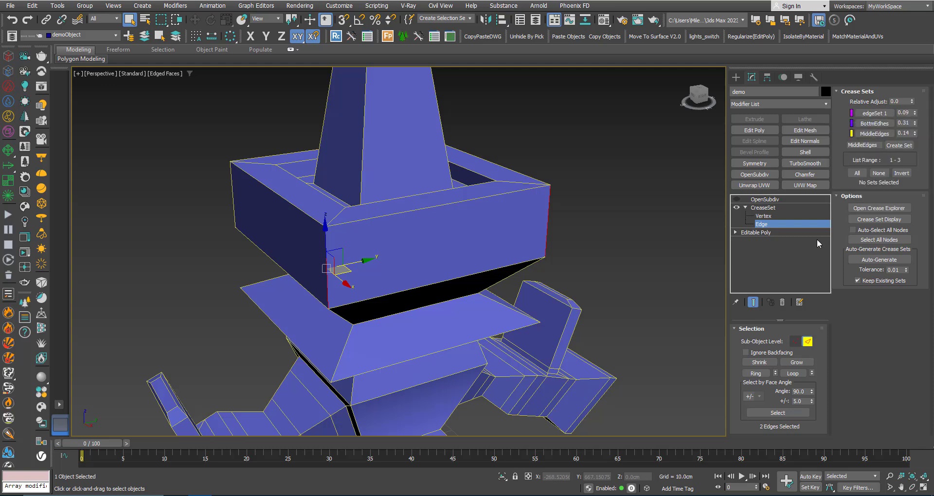
click(737, 199)
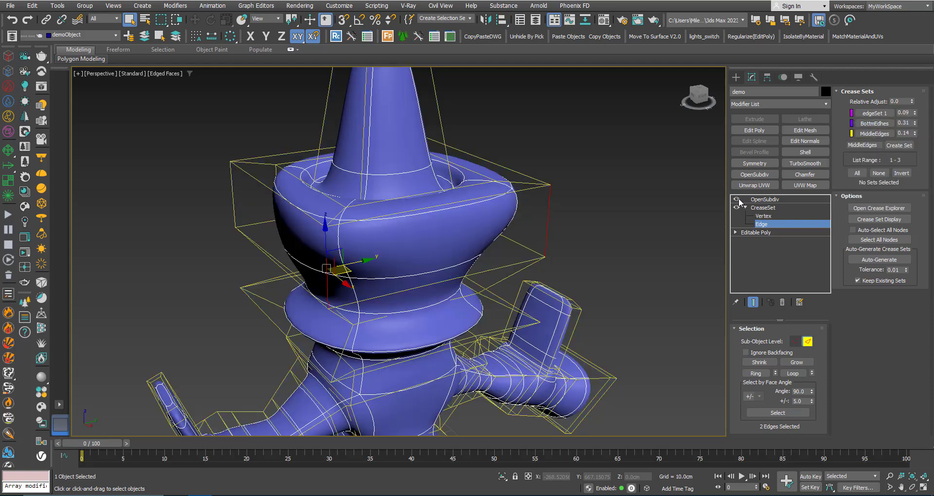
click(807, 341)
Step: Try an edgeSet 1 crease of 0.23, then settle on 0.19
alt+middle_drag(404, 242, 318, 237)
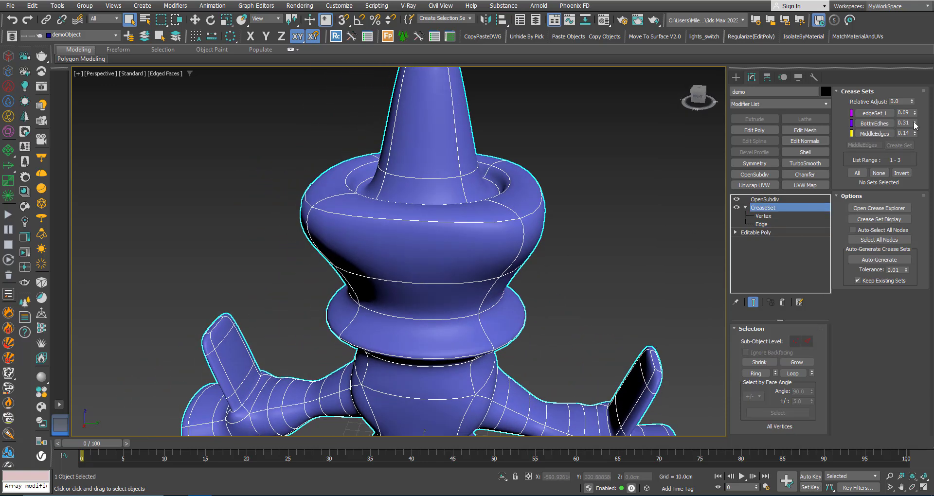
drag(913, 115, 913, 107)
alt+middle_drag(437, 196, 480, 201)
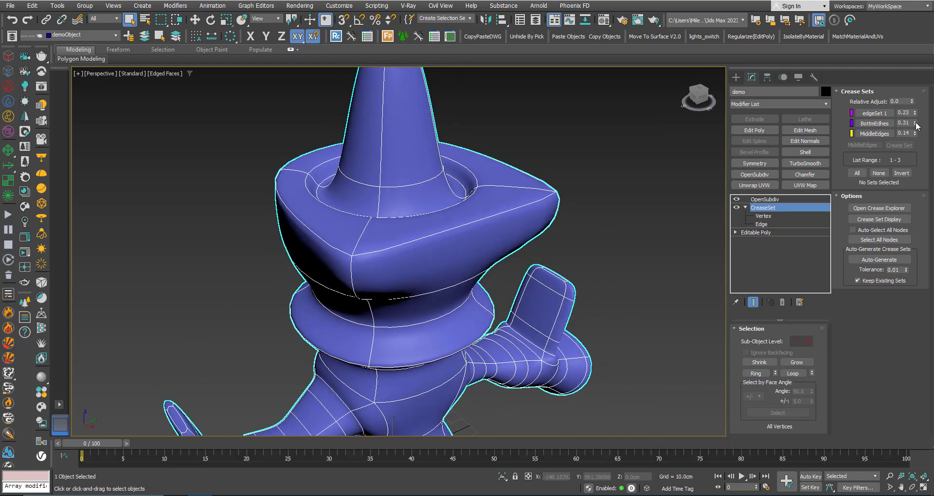
drag(914, 115, 914, 113)
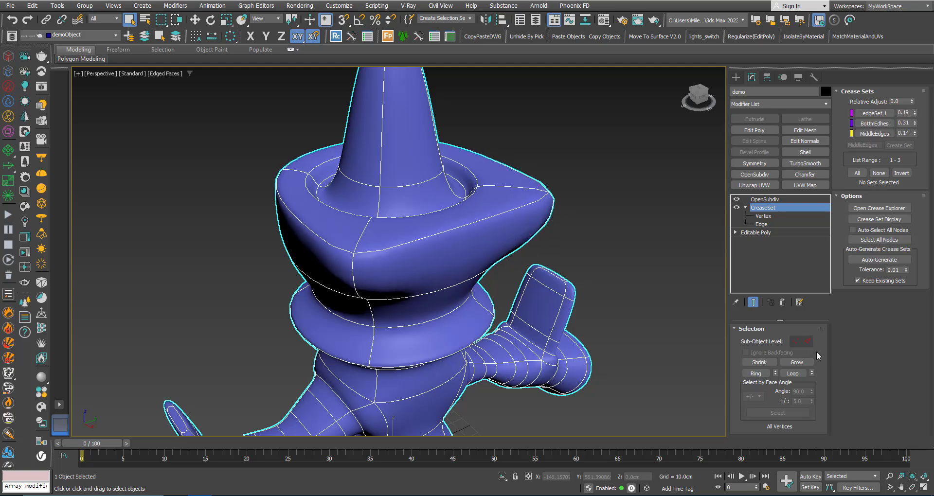
click(807, 342)
Step: Subtract the box's vertical corner edge (edge 23) from edgeSet 1
click(610, 252)
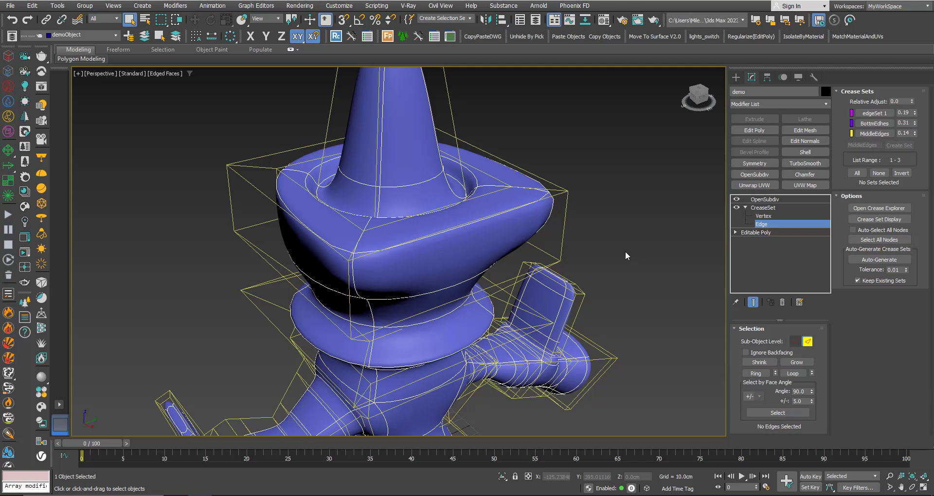
click(736, 200)
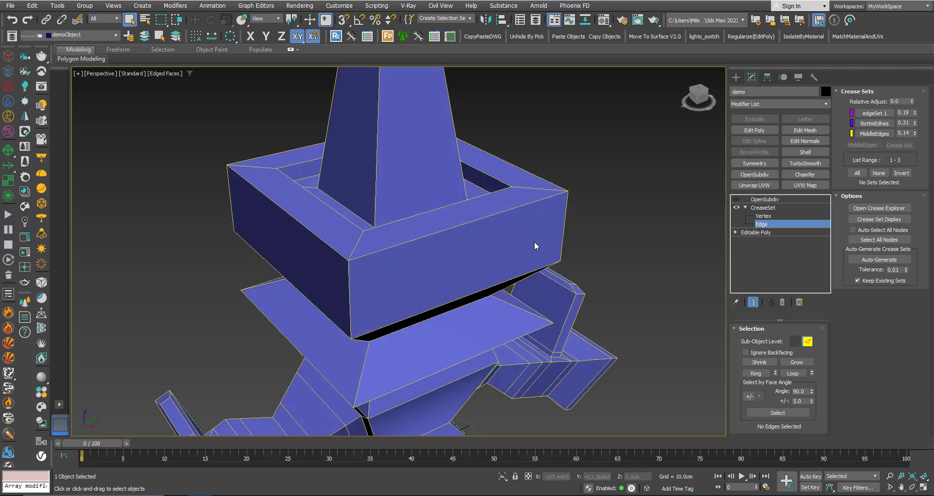
middle_drag(337, 270, 334, 221)
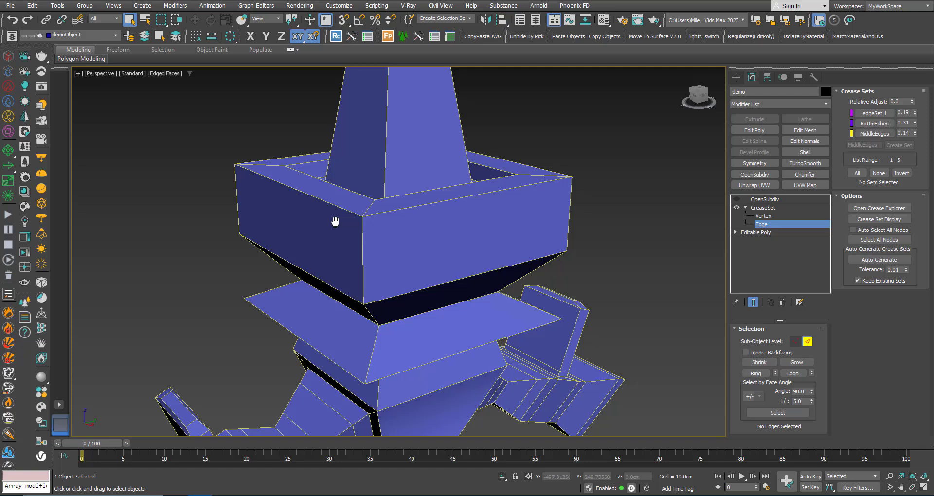
click(363, 251)
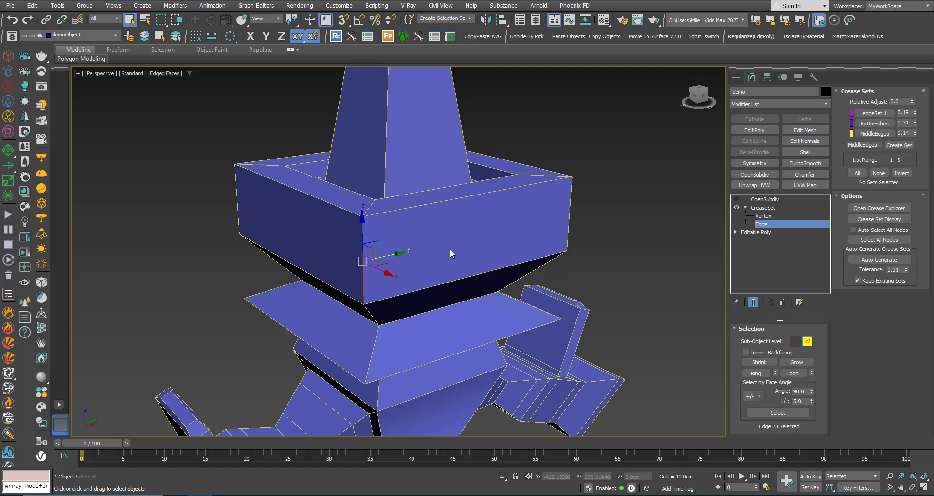
right_click(876, 115)
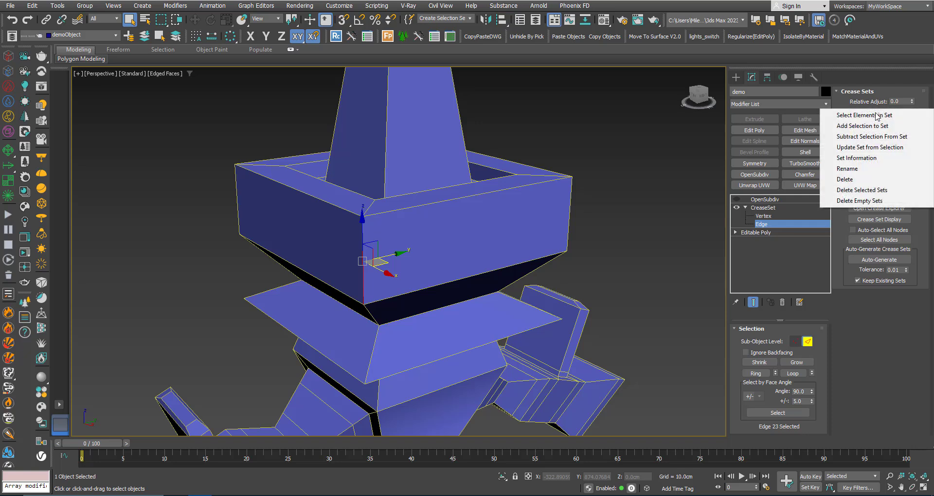
click(858, 137)
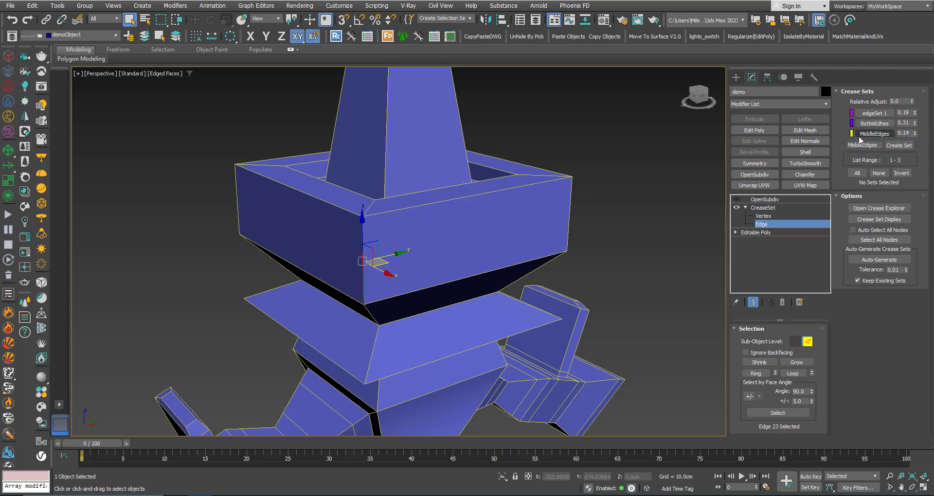
Step: Re-enable smoothing and set the edgeSet 1 crease to 0.23
click(737, 199)
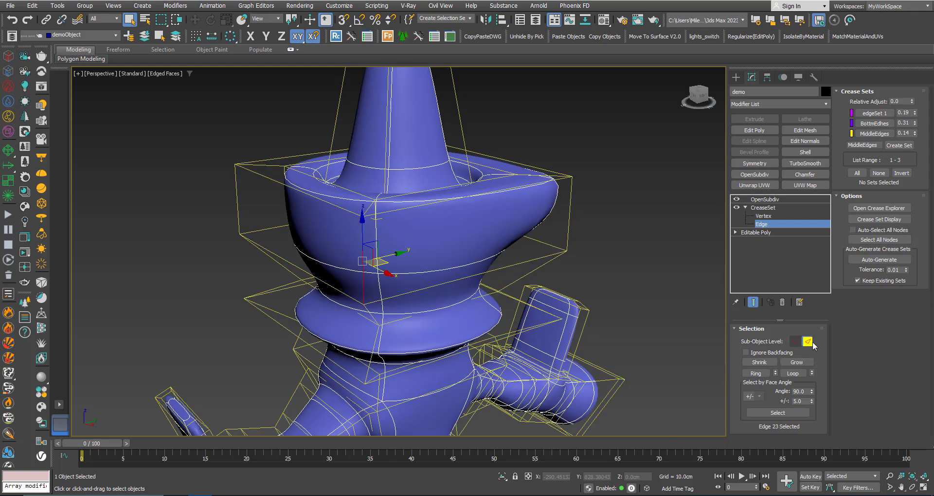
click(762, 208)
middle_drag(441, 261, 361, 291)
drag(914, 113, 914, 117)
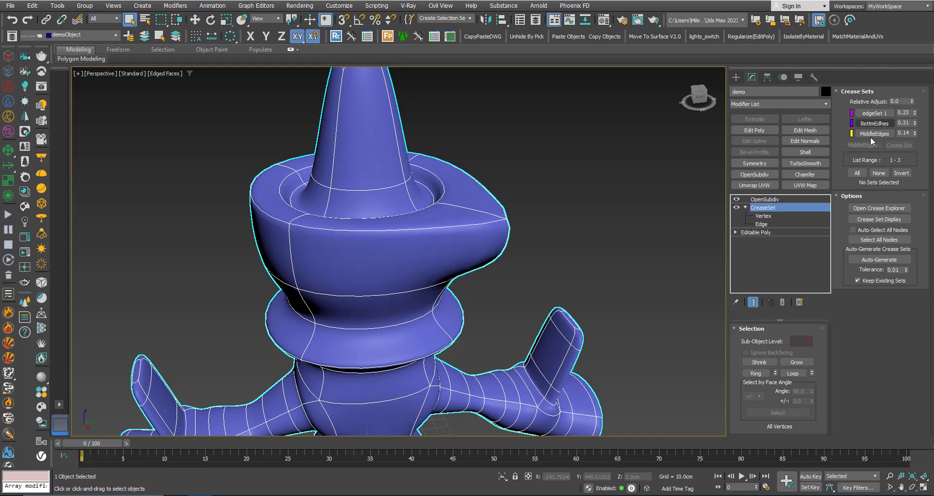
scroll(408, 224, down, 3)
alt+middle_drag(397, 240, 436, 210)
Step: With smoothing hidden, select edge 187 on the middle flange at Edge level
key(shift+z)
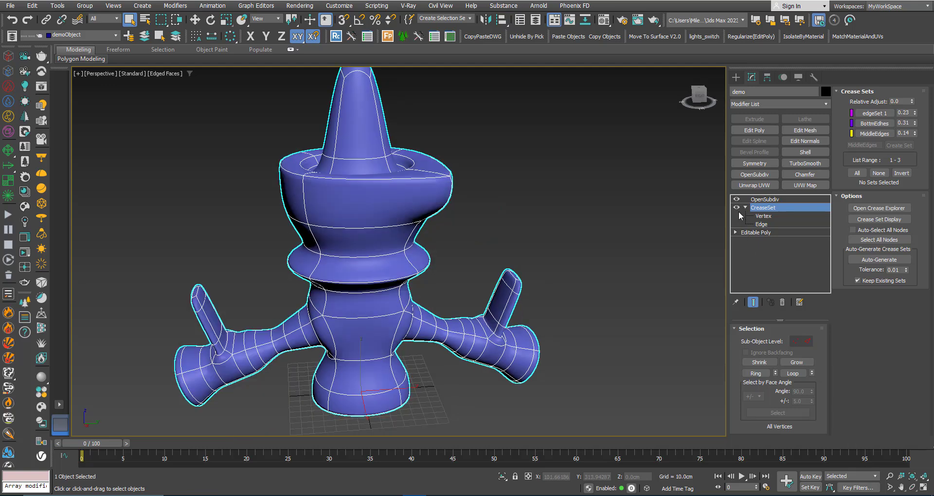
click(764, 199)
click(736, 199)
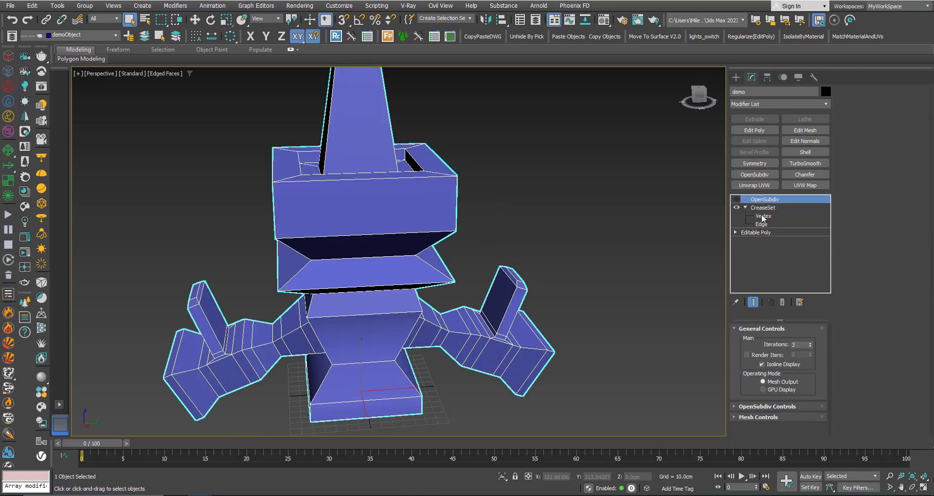
click(761, 224)
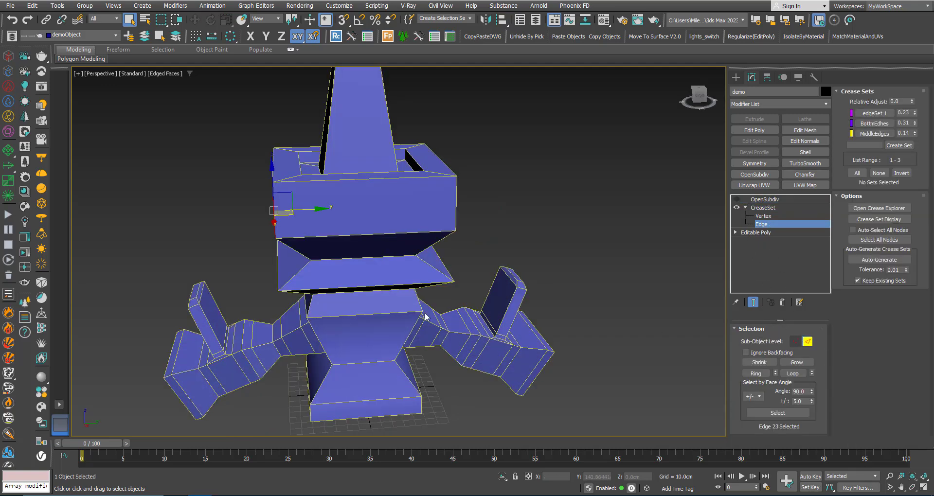
scroll(356, 286, up, 6)
middle_drag(375, 260, 315, 247)
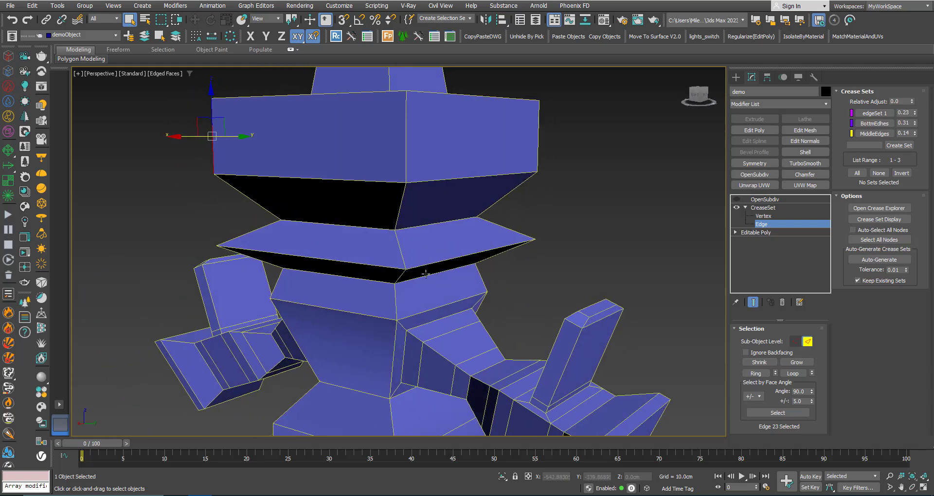
scroll(426, 274, up, 2)
click(435, 259)
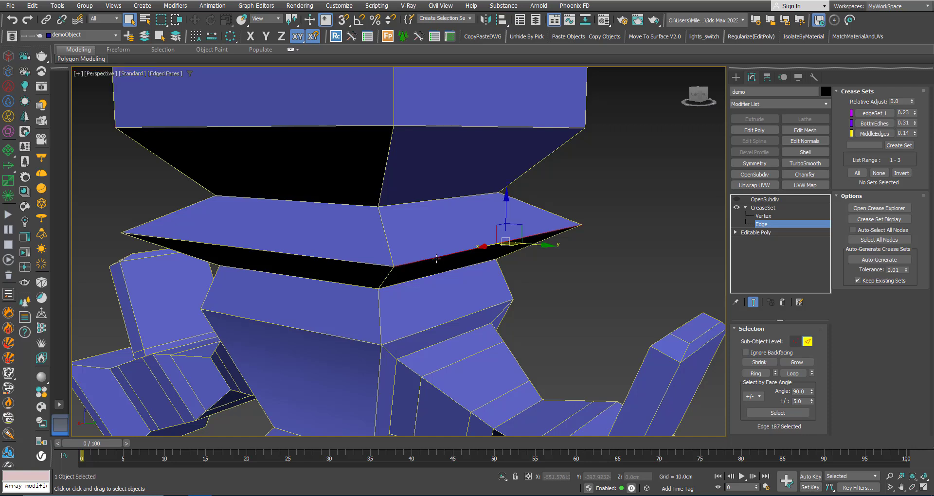
Step: Subtract edge 187 from MiddleEdges and restore the smoothed view
right_click(872, 135)
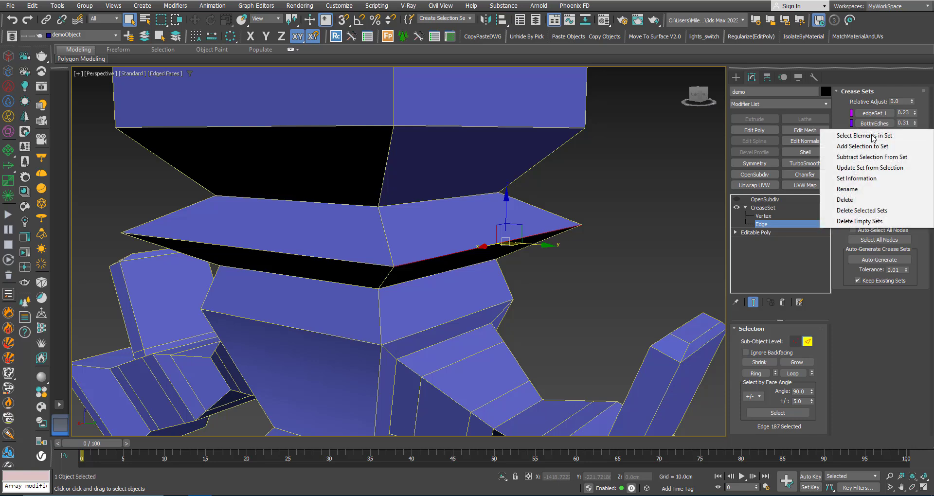
click(875, 158)
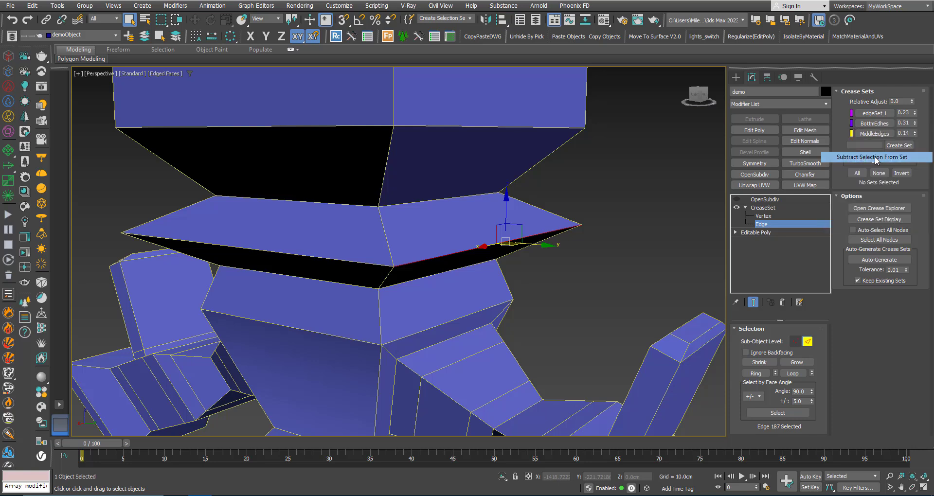
click(736, 199)
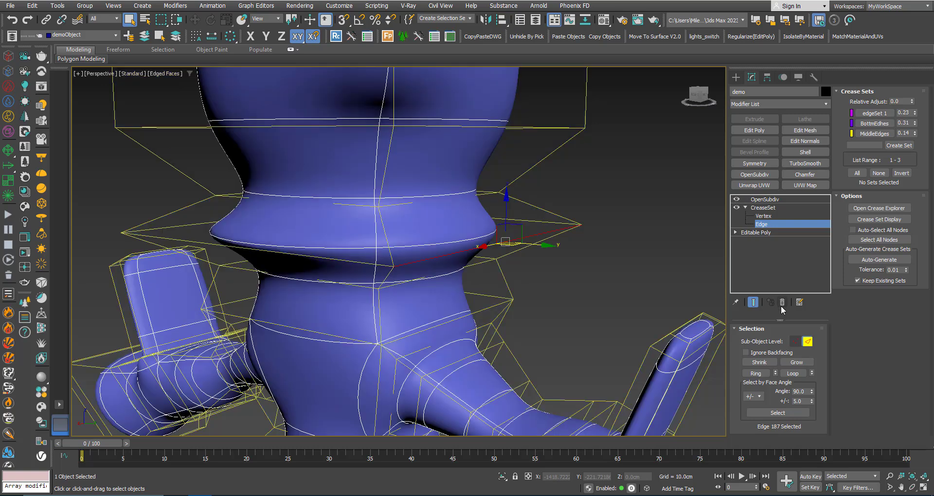
click(807, 342)
key(z)
mouse_move(470, 294)
alt+middle_down()
mouse_move(515, 291)
mouse_move(475, 293)
alt+middle_up()
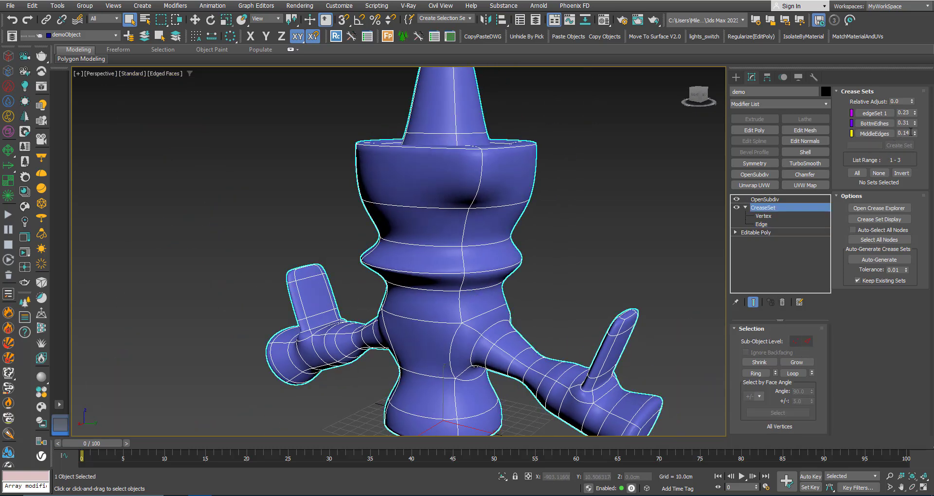
Step: Set the MiddleEdges crease to 0.17 and orbit to check the middle ring
drag(915, 135, 914, 135)
scroll(484, 239, up, 3)
mouse_move(485, 239)
alt+middle_down()
mouse_move(557, 252)
mouse_move(414, 275)
mouse_move(417, 264)
mouse_move(393, 281)
alt+middle_up()
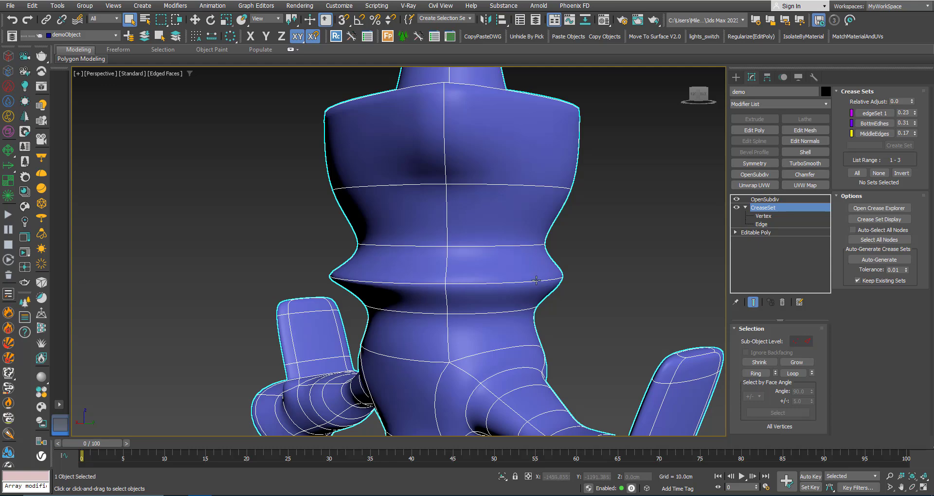
alt+middle_drag(536, 281, 510, 300)
alt+middle_drag(540, 273, 486, 301)
Step: On the unsmoothed cage at Edge level, add edge 187 back into the MiddleEdges crease set
scroll(451, 336, down, 2)
alt+middle_drag(438, 275, 488, 278)
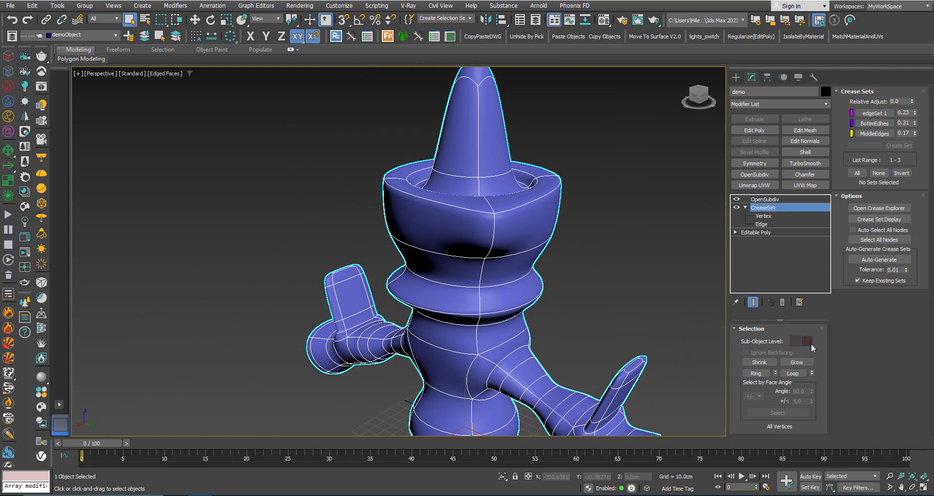
click(808, 342)
click(753, 302)
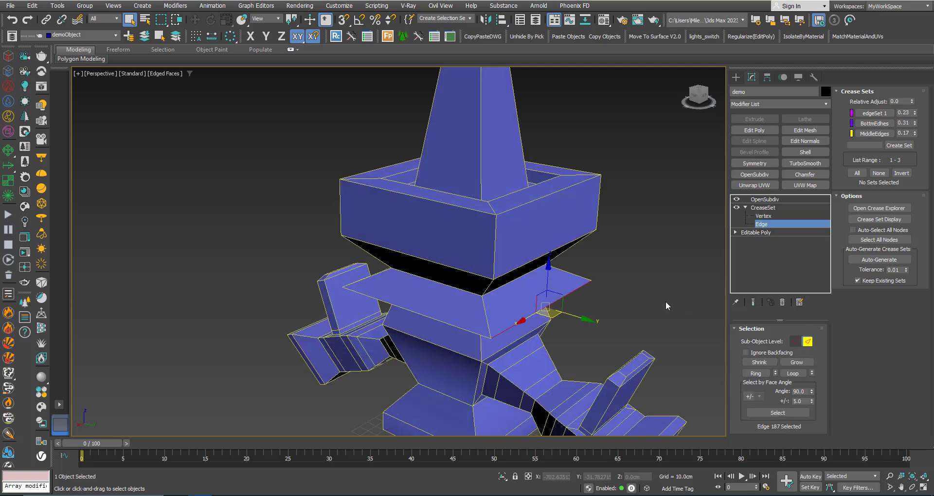
middle_drag(500, 297, 489, 237)
scroll(506, 267, up, 3)
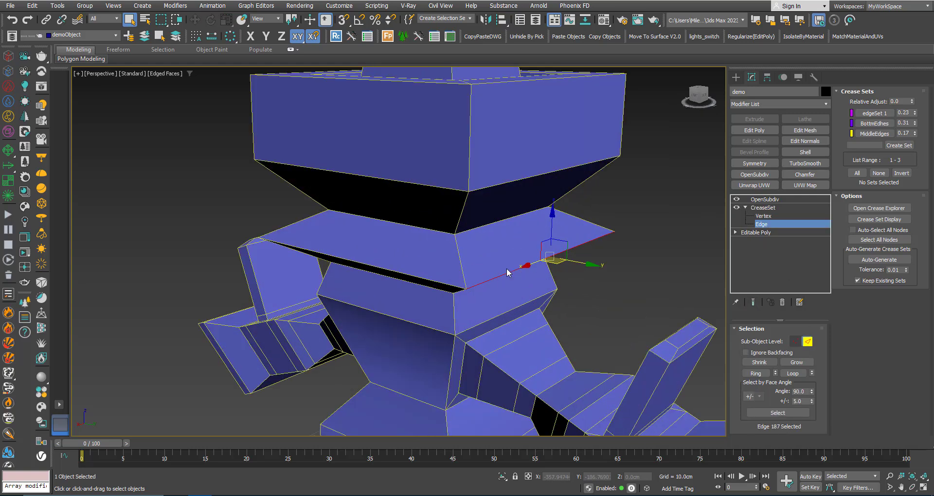
right_click(866, 136)
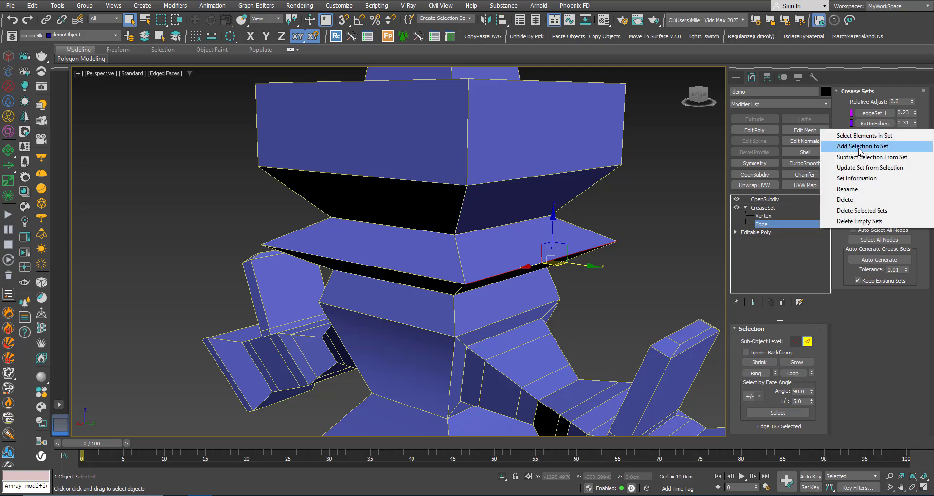
click(875, 147)
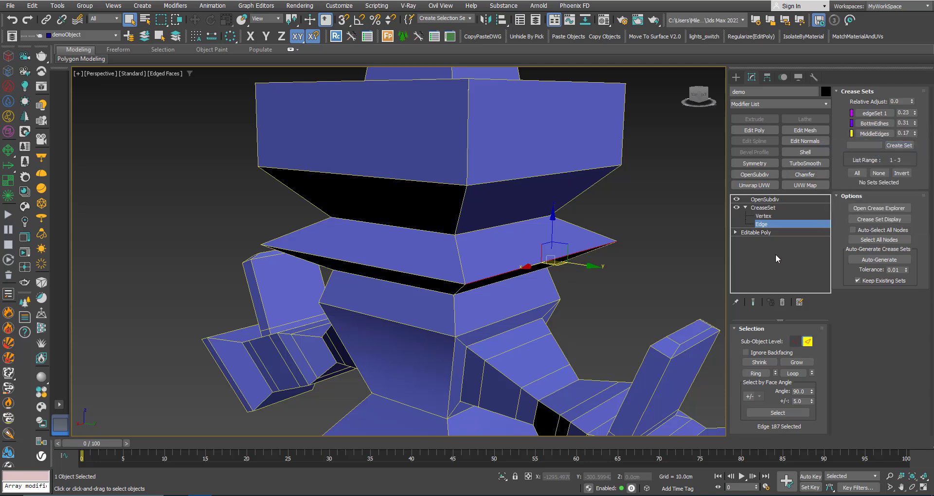
Step: Show the smoothed result and set the MiddleEdges crease value to 0.23
click(754, 303)
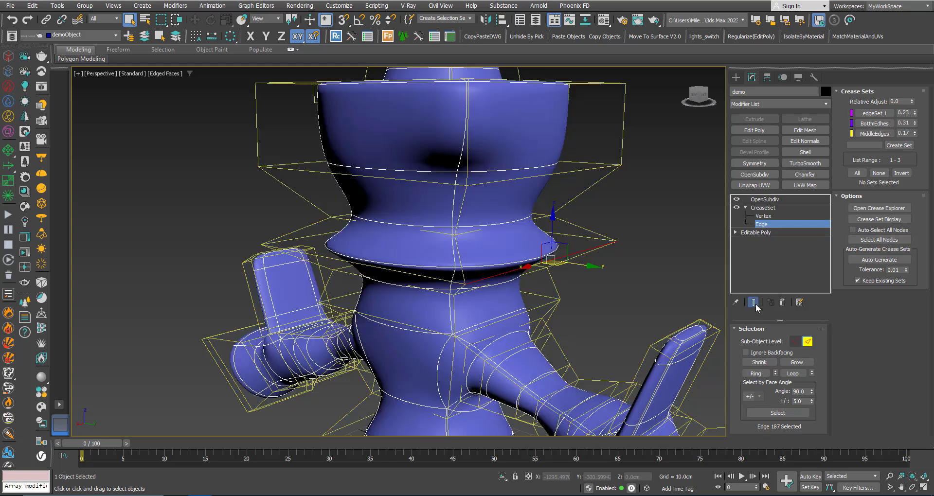
click(808, 342)
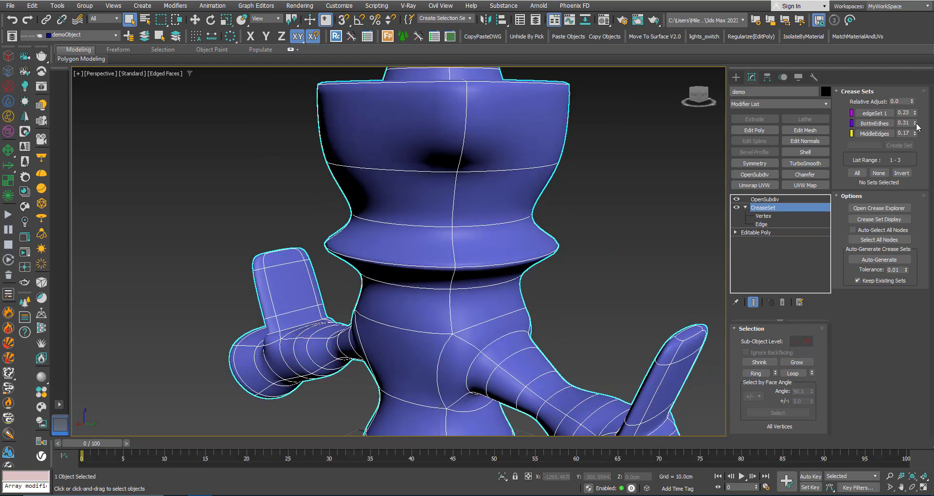
drag(915, 133, 915, 127)
alt+middle_drag(470, 258, 489, 338)
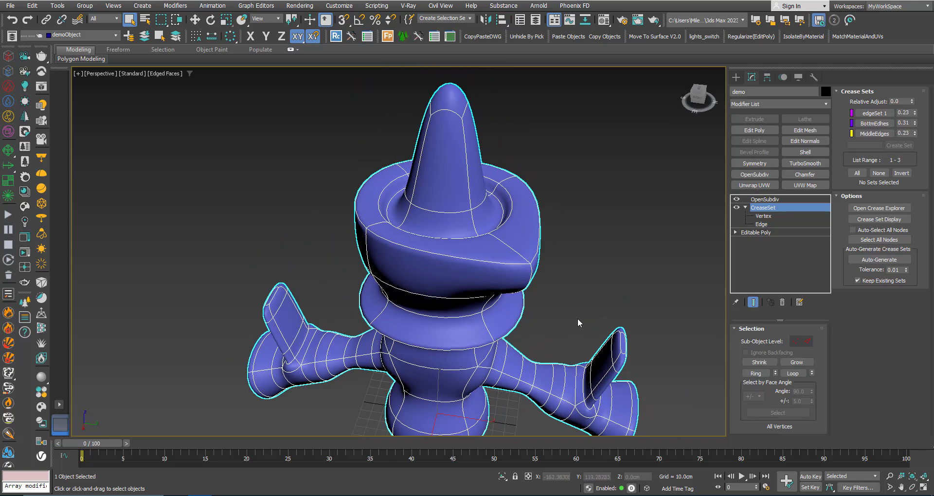
Step: At Vertex level on the cage, select the four vertices at the top cone's tip
click(794, 341)
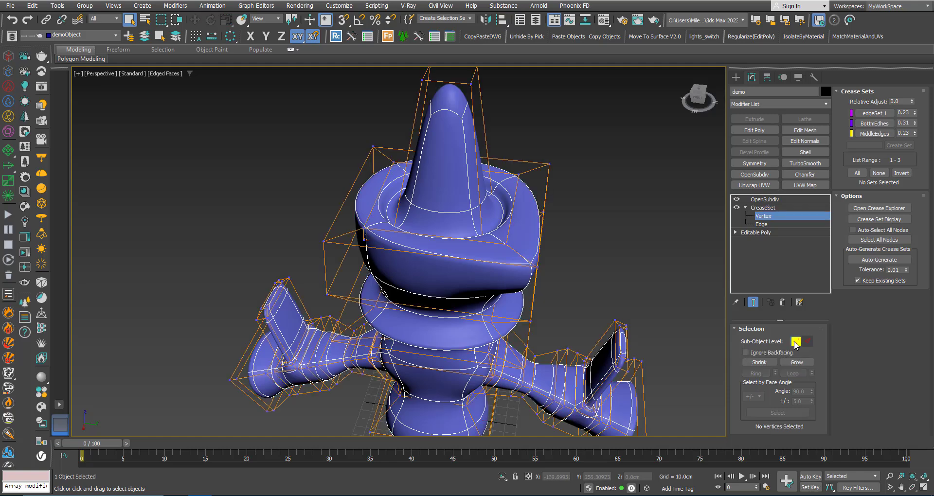
click(755, 304)
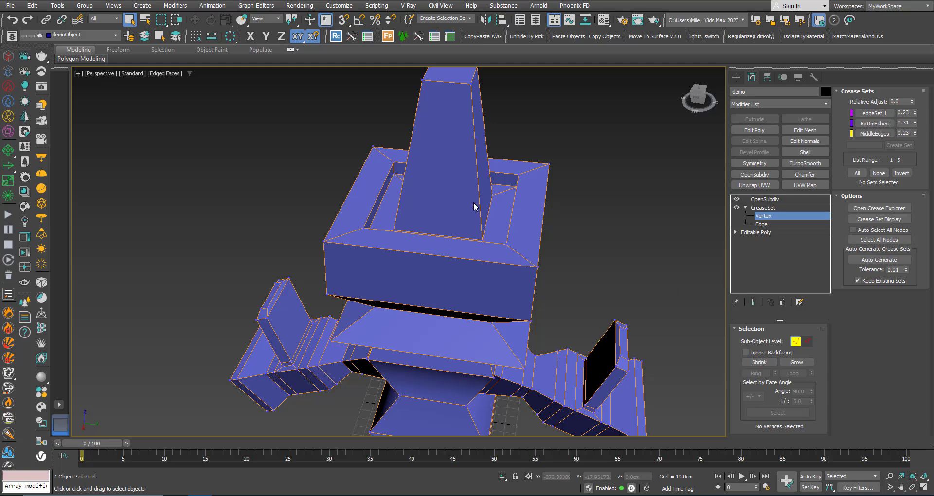
middle_drag(475, 206, 473, 289)
scroll(449, 158, up, 2)
scroll(458, 176, up, 2)
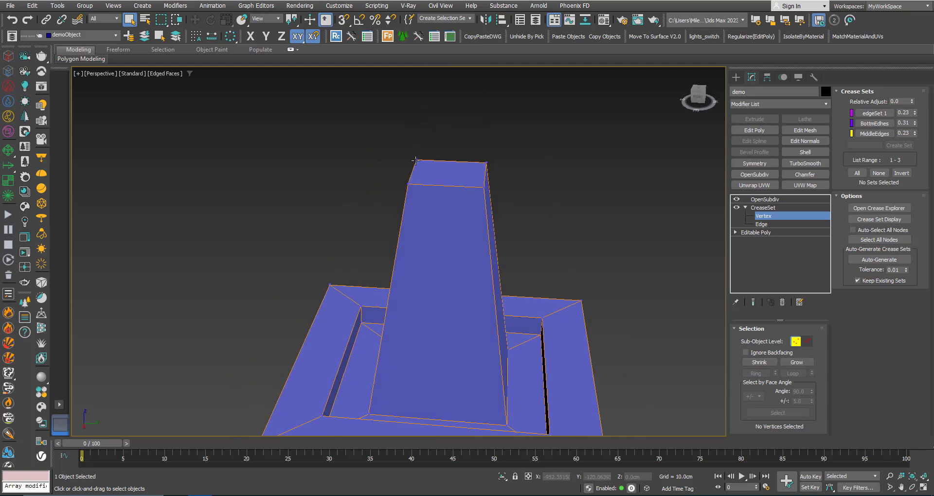
alt+middle_drag(428, 199, 451, 197)
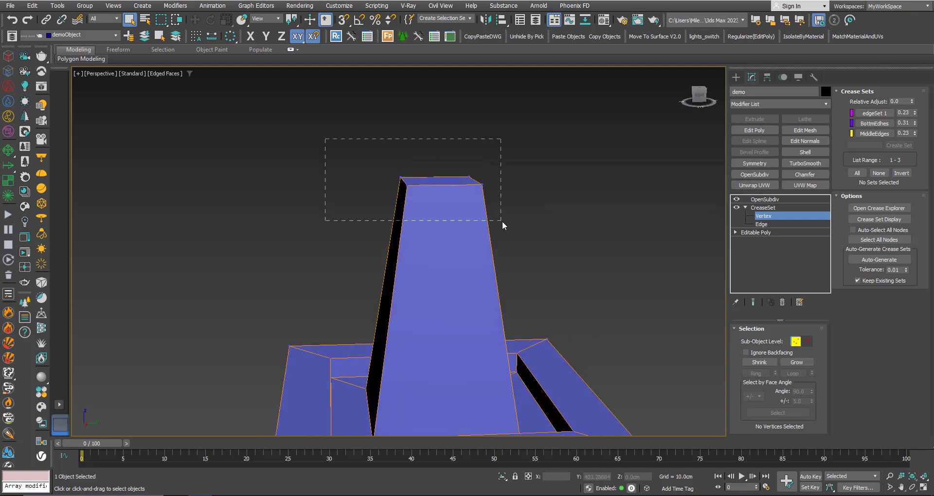
drag(502, 221, 502, 222)
alt+middle_drag(484, 225, 416, 244)
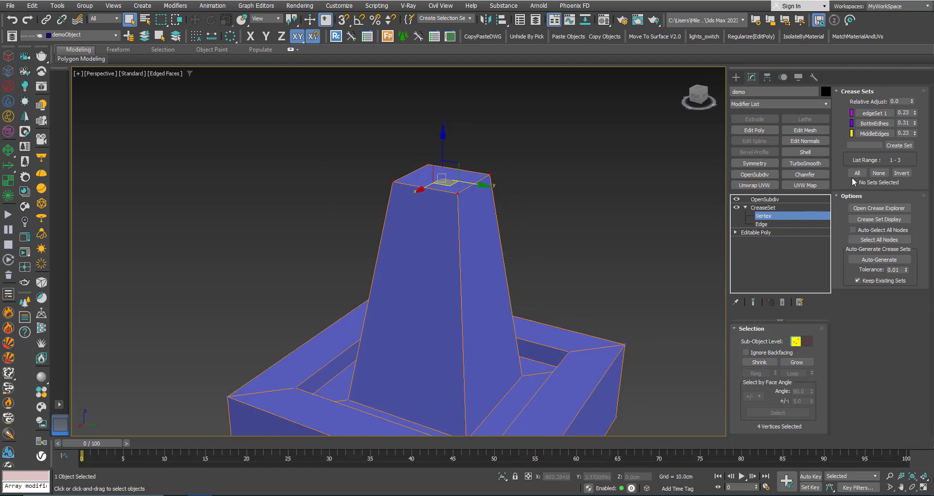
Step: Create the VertexSetTop crease set from those vertices and show the smoothed result
click(862, 145)
click(900, 145)
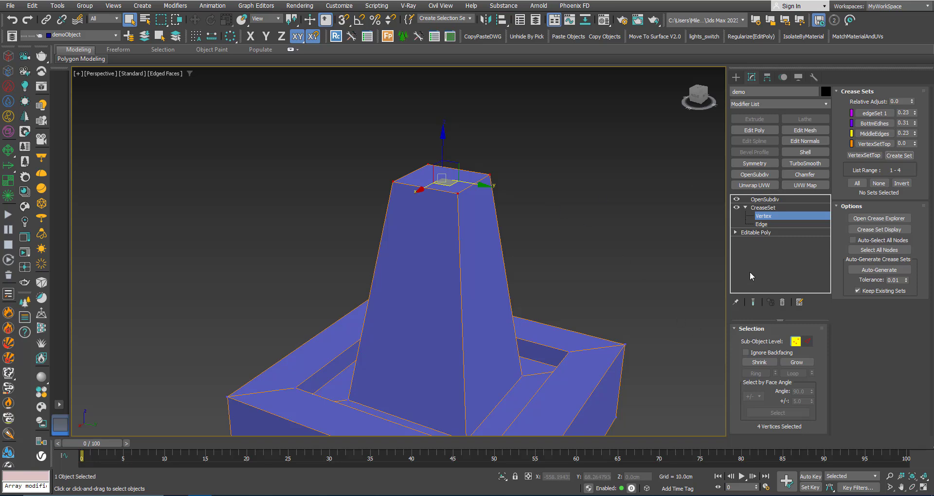
click(752, 302)
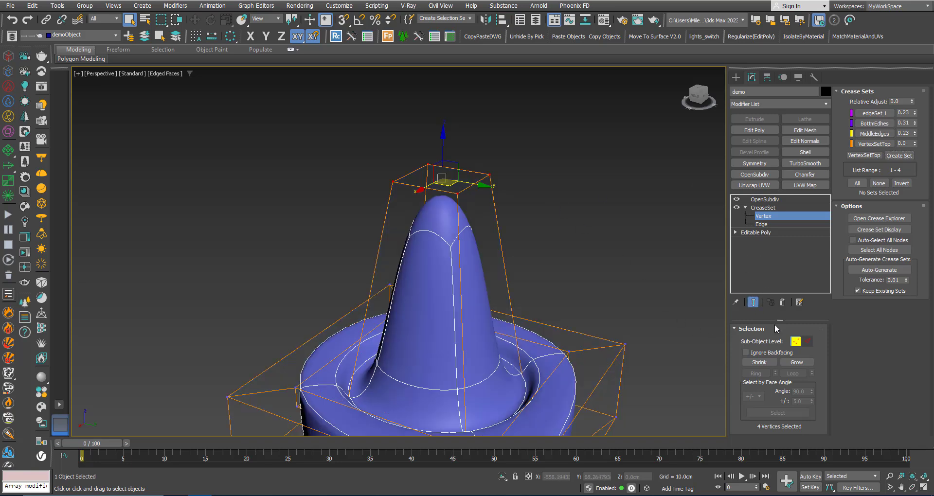
Step: Raise the VertexSetTop crease value and inspect the sharpened tip from the side
click(796, 341)
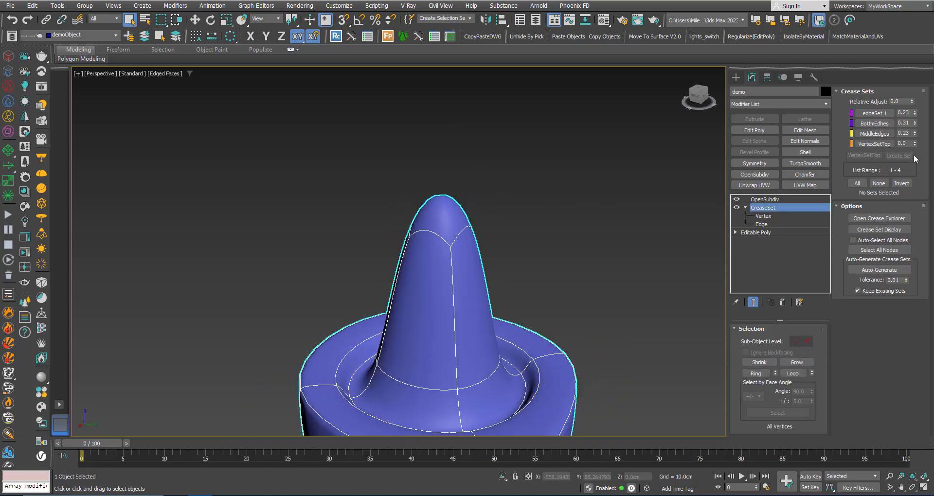
drag(915, 144, 918, 132)
middle_drag(506, 261, 336, 258)
scroll(388, 299, up, 4)
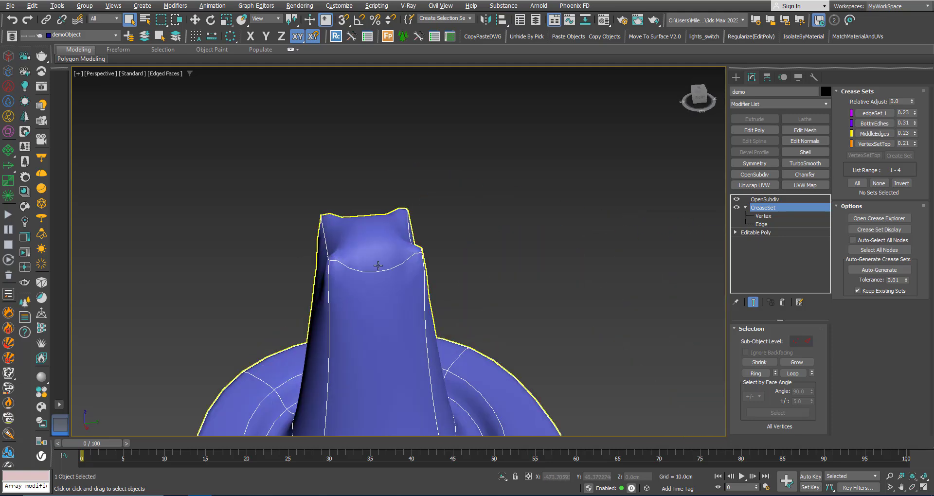
mouse_move(388, 299)
alt+middle_down()
mouse_move(389, 316)
mouse_move(389, 258)
alt+middle_up()
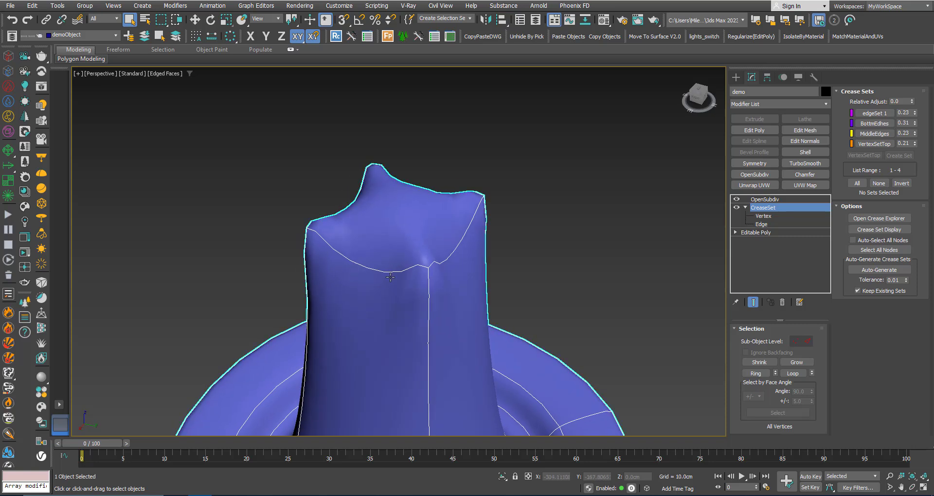
click(764, 200)
click(763, 216)
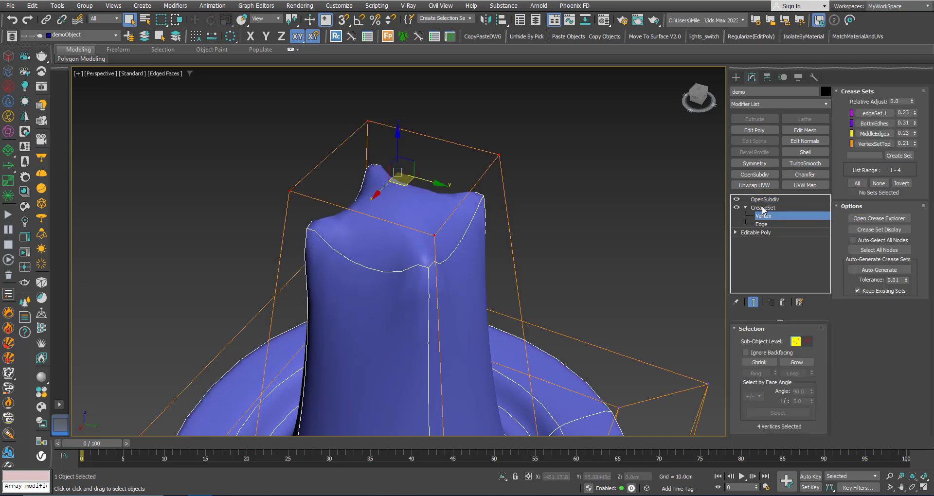
click(763, 208)
Step: Fine-tune the VertexSetTop crease value, settling at 0.18
alt+middle_drag(390, 279, 448, 269)
scroll(459, 238, up, 2)
middle_drag(471, 211, 471, 231)
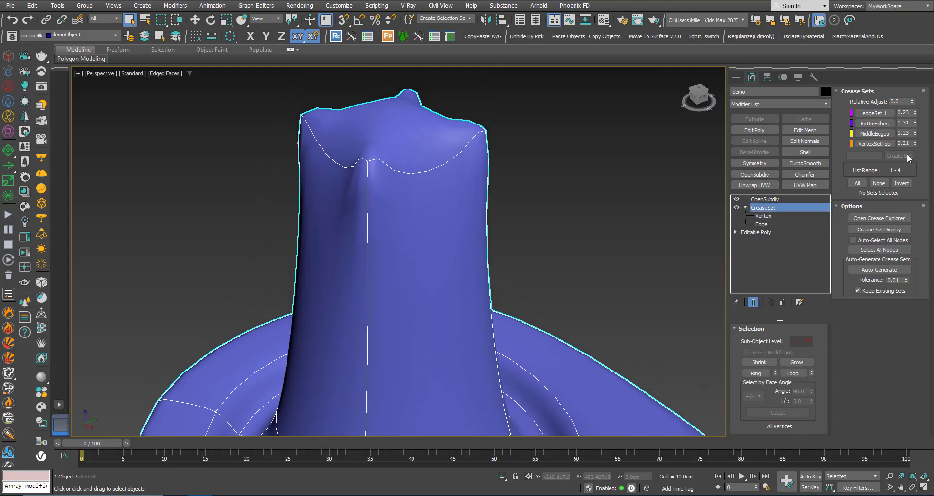
drag(915, 146, 912, 141)
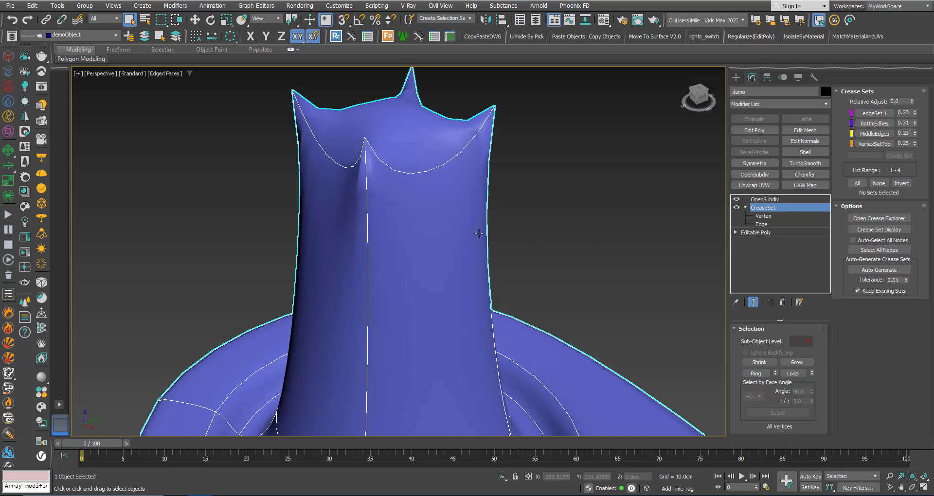
scroll(436, 240, down, 3)
alt+middle_drag(437, 240, 483, 253)
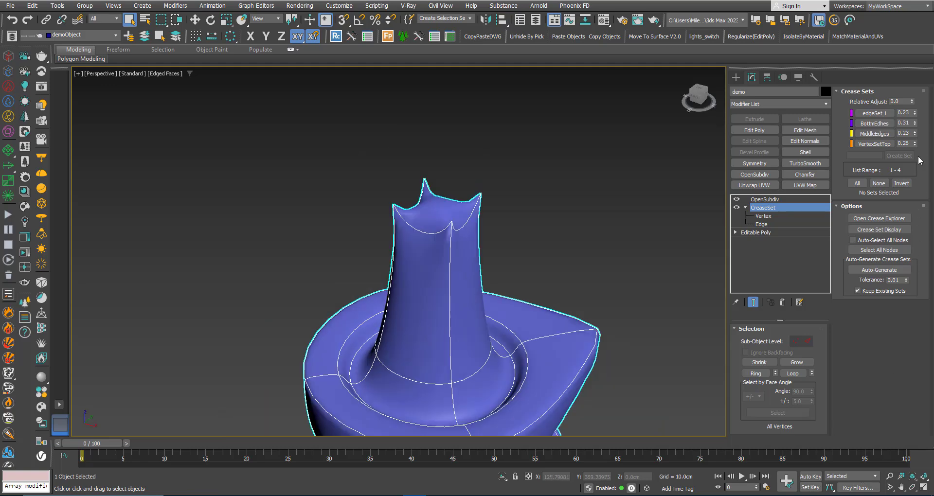
drag(915, 144, 916, 146)
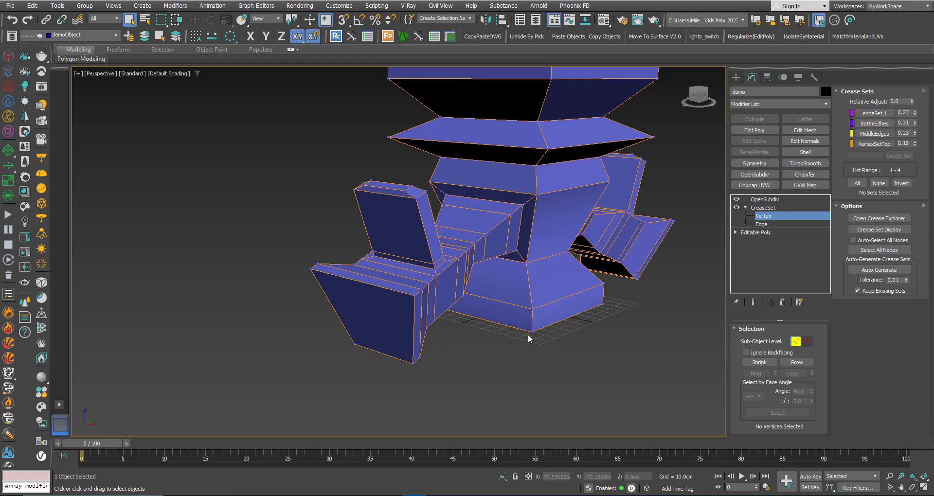
Step: Select the four vertices at the arm's end and create the VertexSide crease set
scroll(468, 312, up, 2)
scroll(375, 318, up, 3)
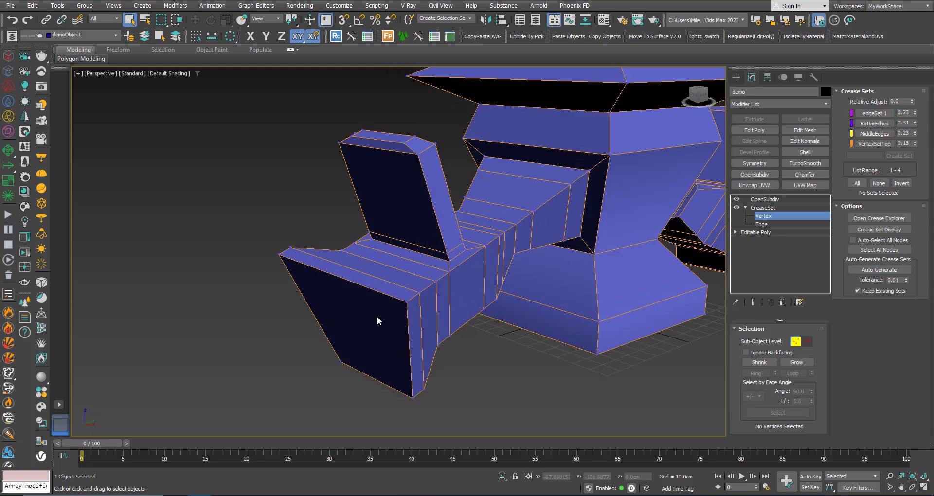
click(406, 302)
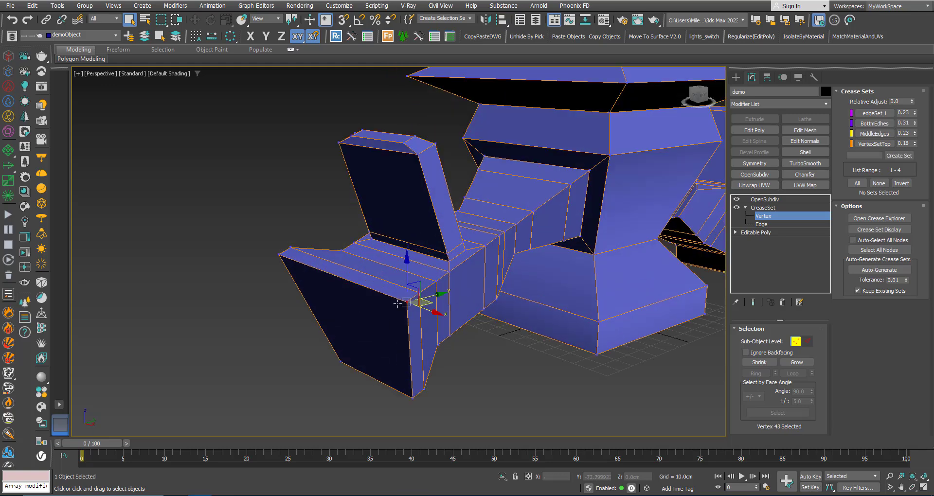
ctrl+click(279, 254)
ctrl+click(340, 363)
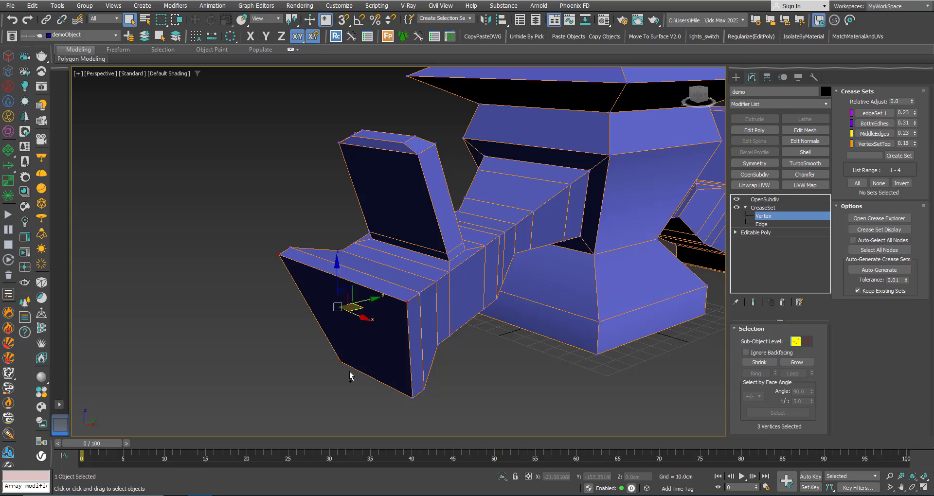
ctrl+click(413, 397)
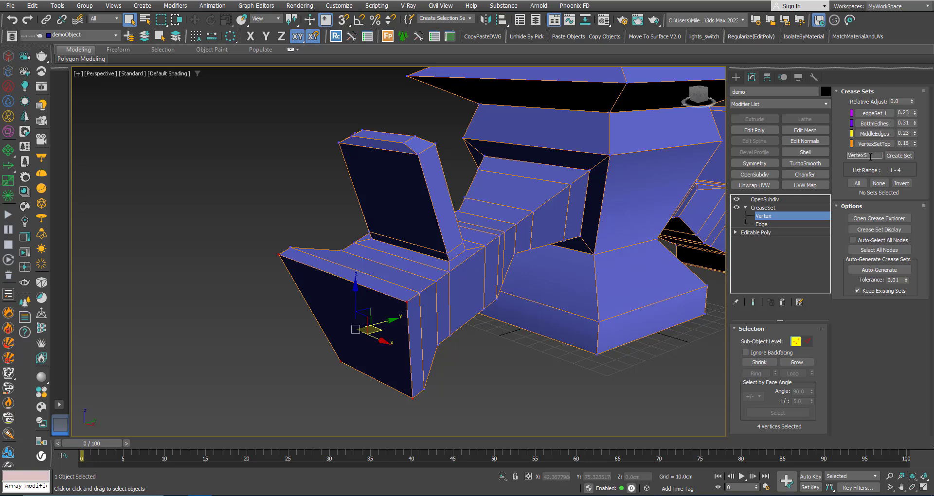
click(898, 155)
Step: Set the VertexSide crease to 0.08 on the smoothed model, toggling the crease to compare
click(751, 302)
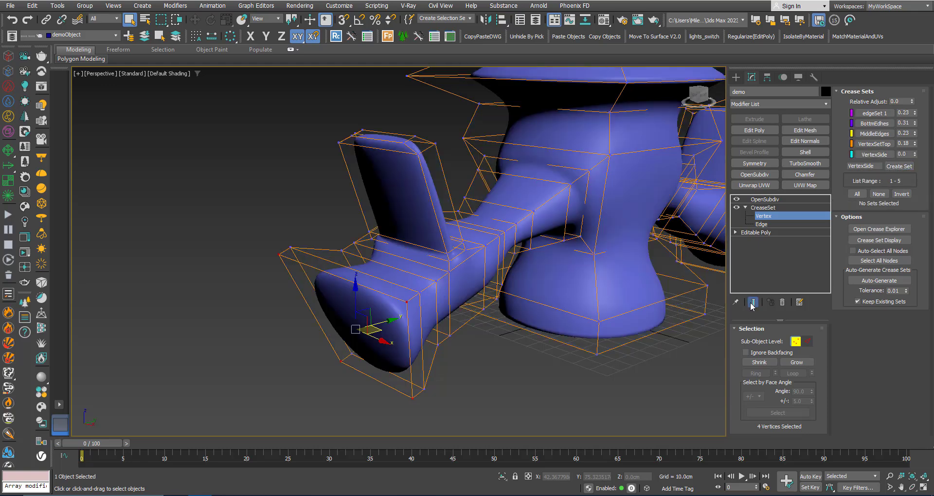
click(795, 340)
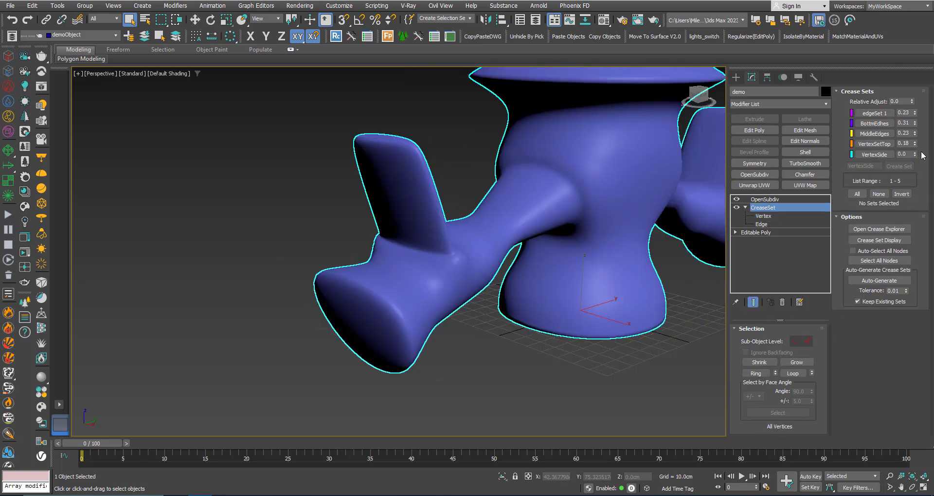
drag(913, 154, 917, 161)
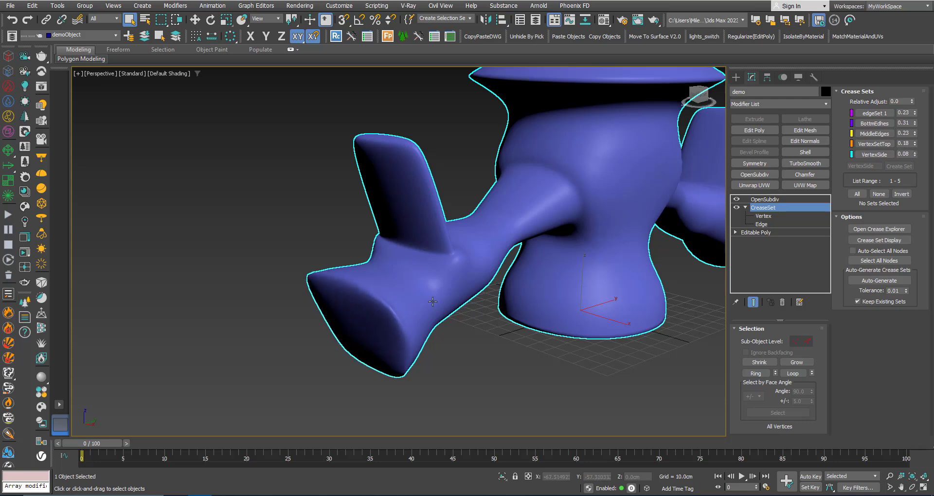
alt+middle_drag(544, 233, 556, 284)
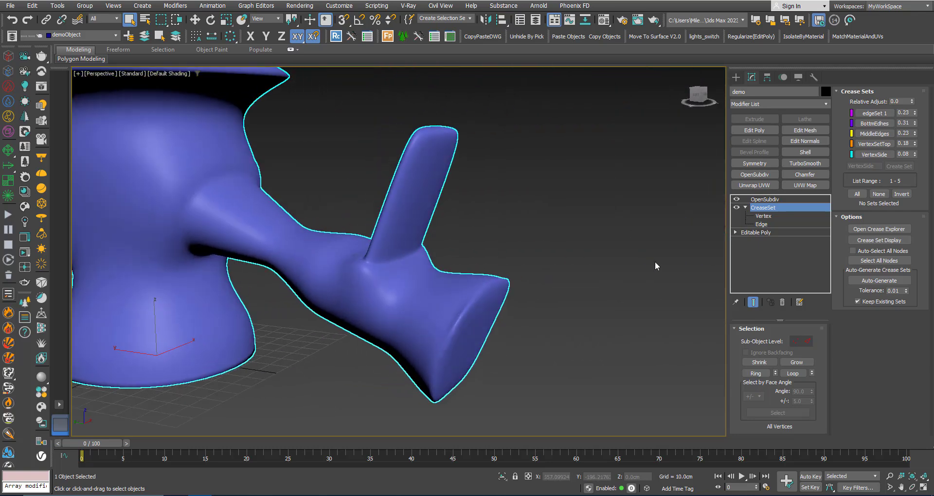
click(737, 208)
click(736, 209)
alt+middle_drag(443, 306, 427, 369)
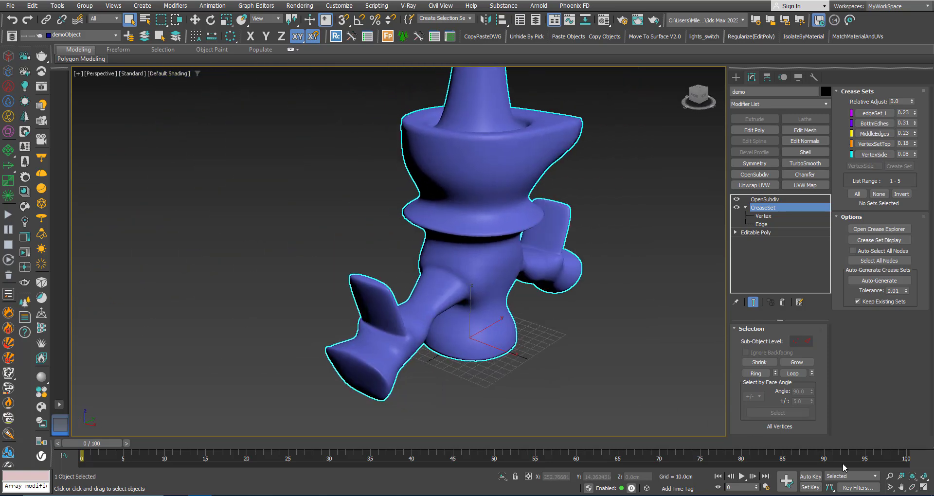
key(z)
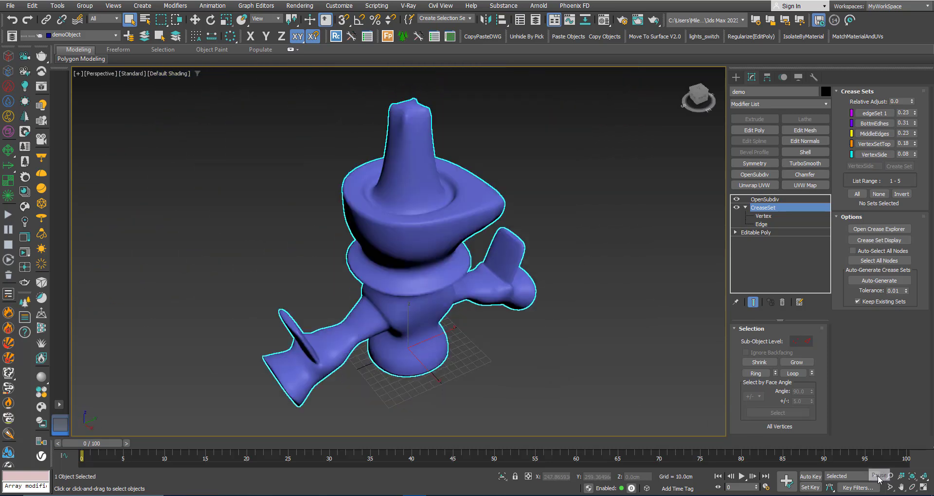
right_click(872, 116)
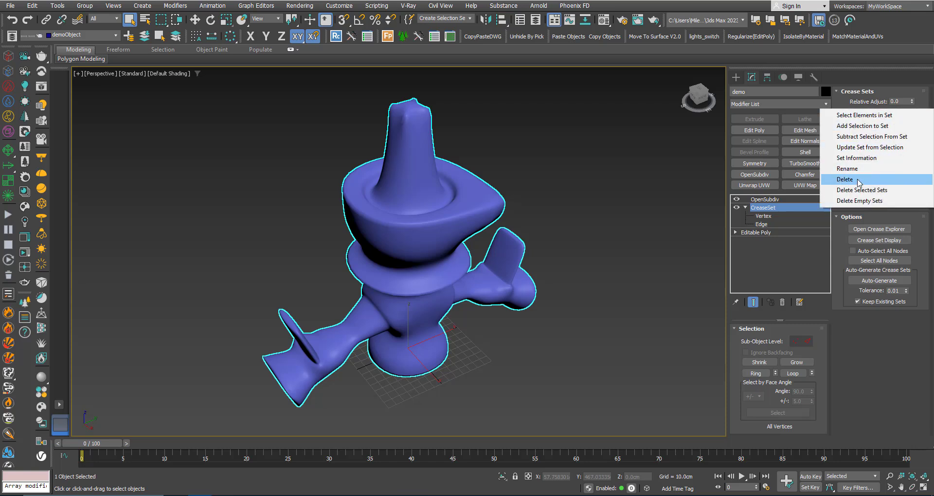
click(878, 389)
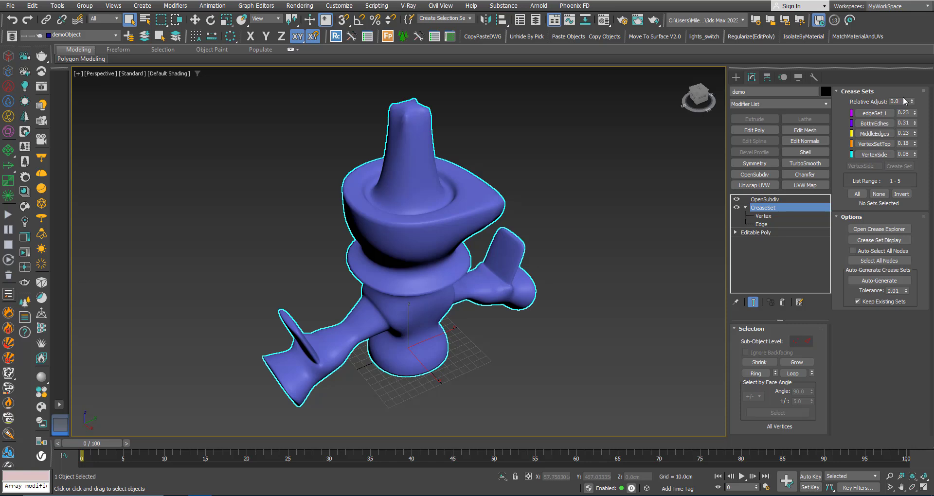
Step: Select every crease set except MiddleEdges using None, MiddleEdges and Invert
click(870, 113)
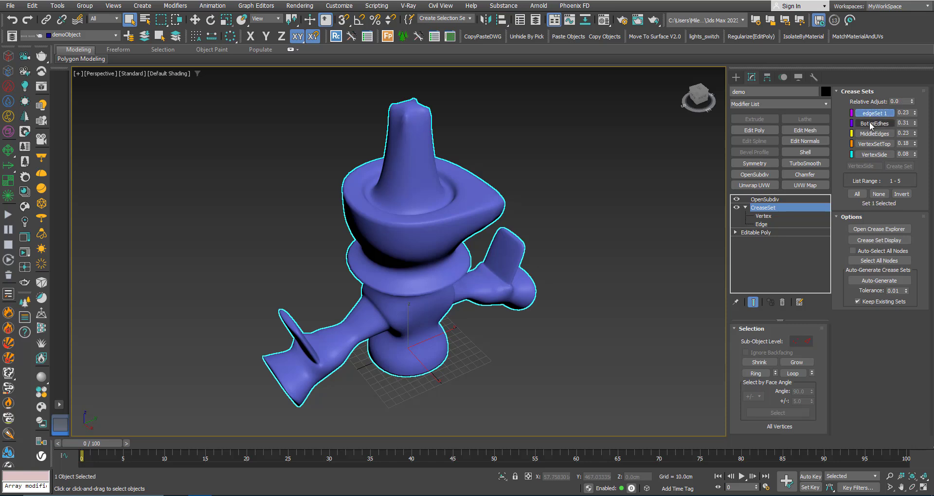
ctrl+click(870, 124)
ctrl+click(871, 134)
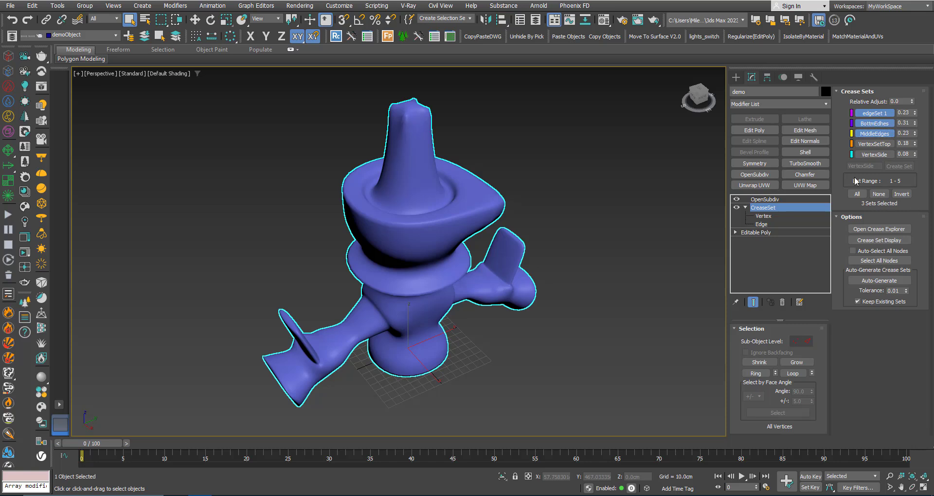
click(878, 195)
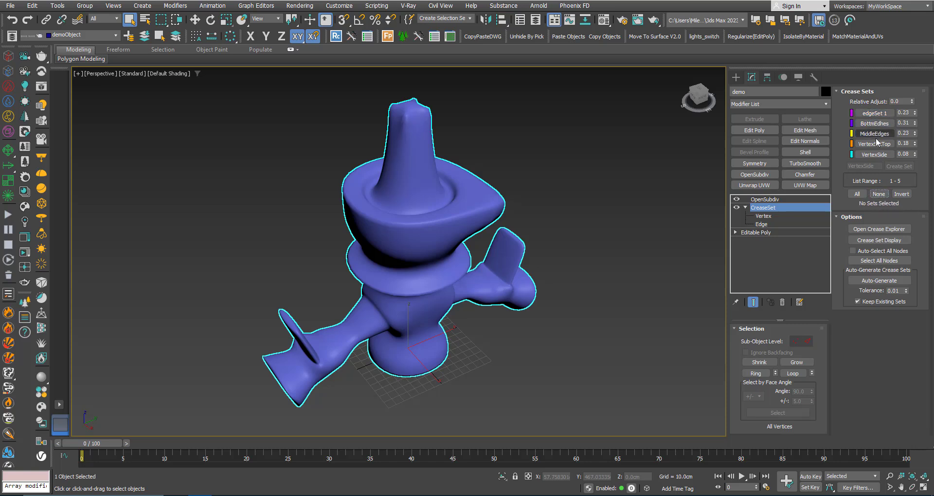
click(857, 194)
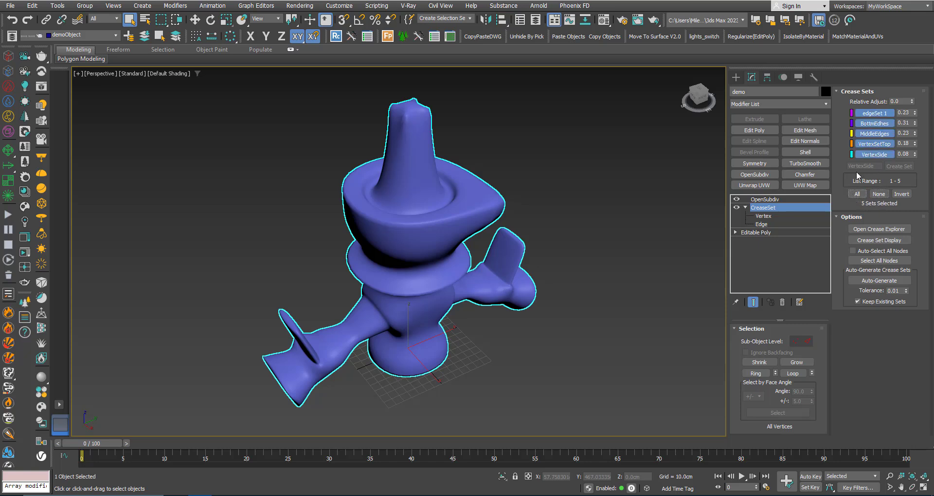
click(878, 195)
click(874, 133)
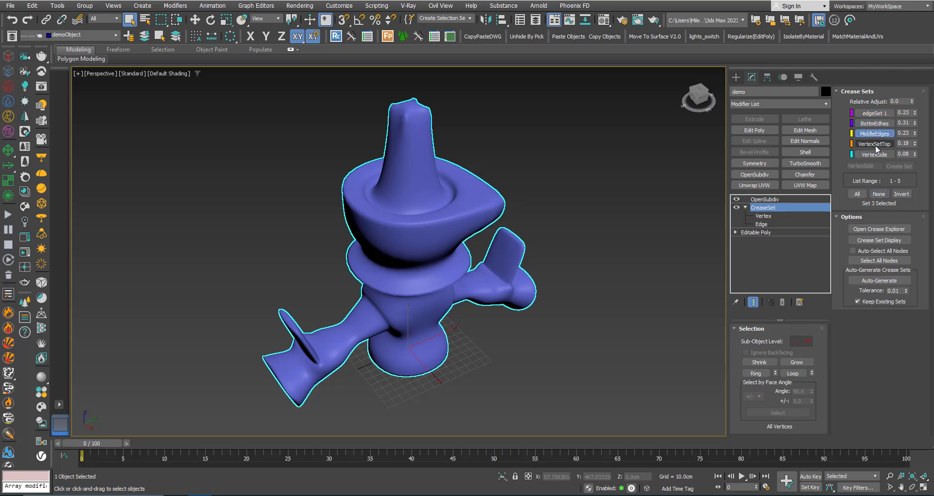
click(900, 193)
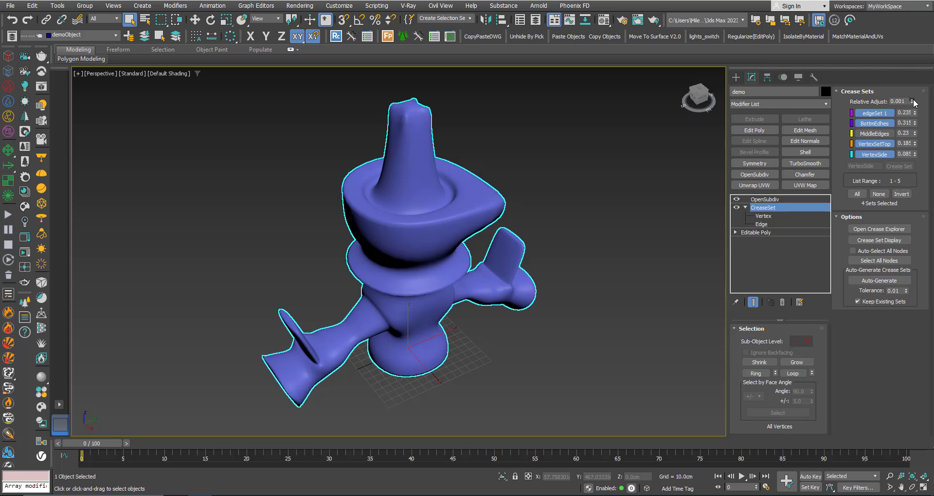
Step: Lower the selected sets' creases together (edgeSet 1 0.106, BottmEdhes 0.186), then deselect all
drag(913, 102, 917, 72)
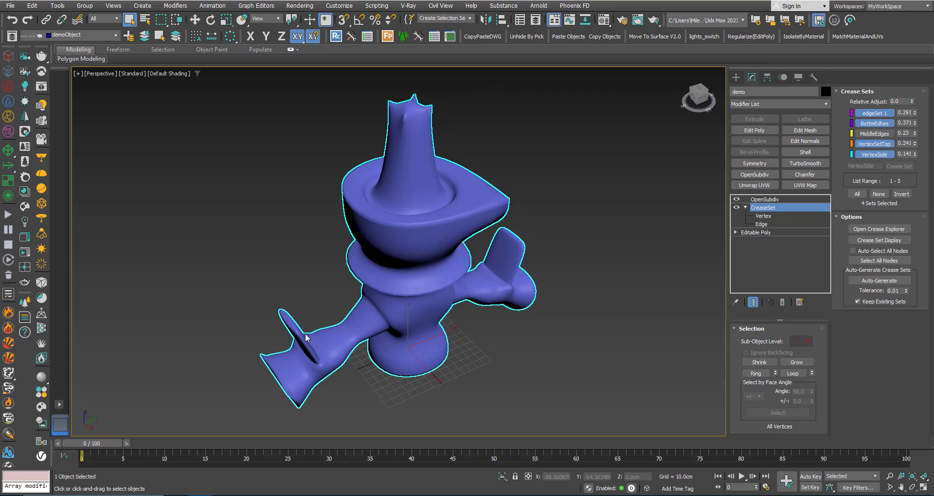
alt+middle_drag(305, 334, 349, 292)
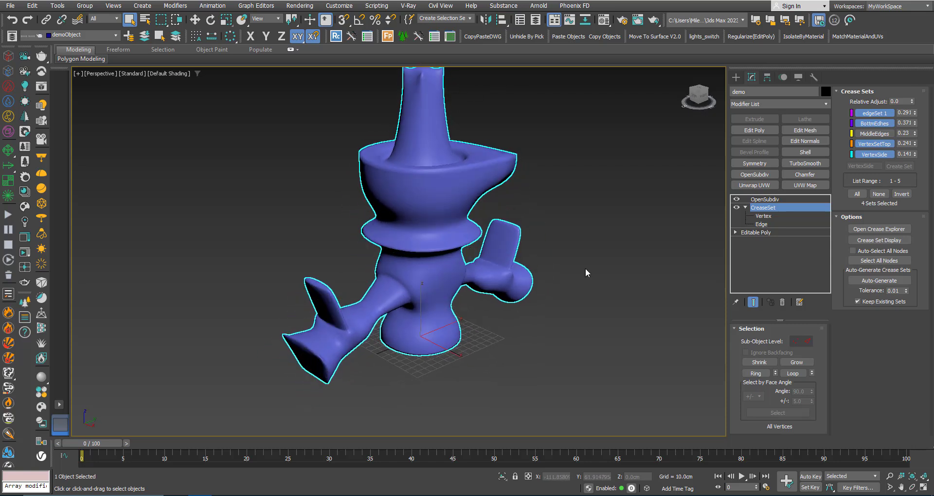
drag(912, 101, 910, 191)
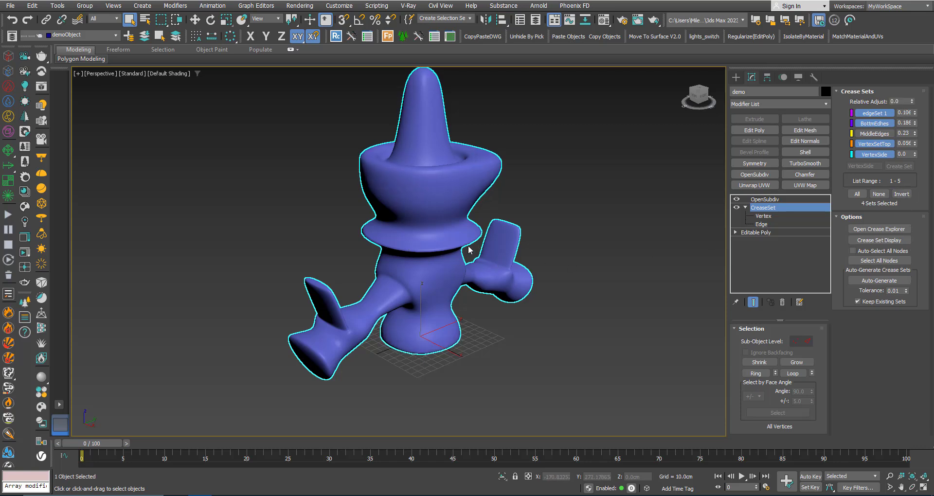
alt+middle_drag(429, 249, 390, 294)
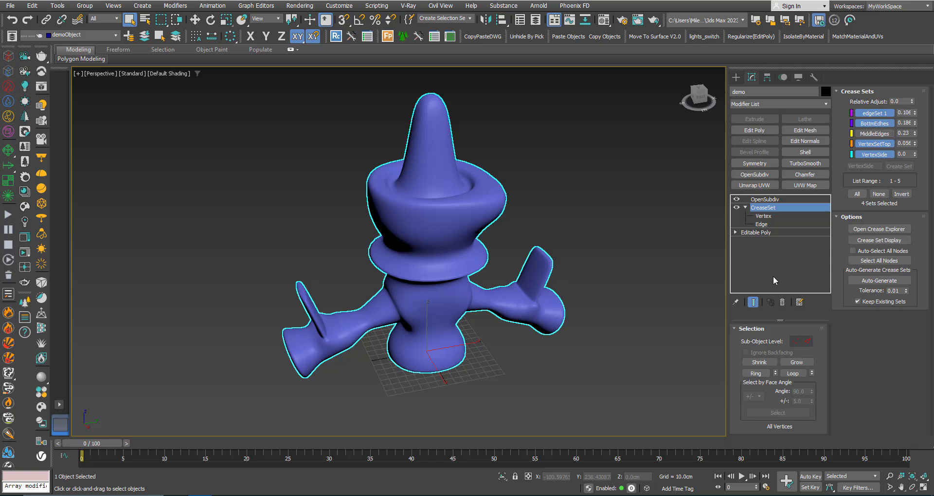
click(878, 194)
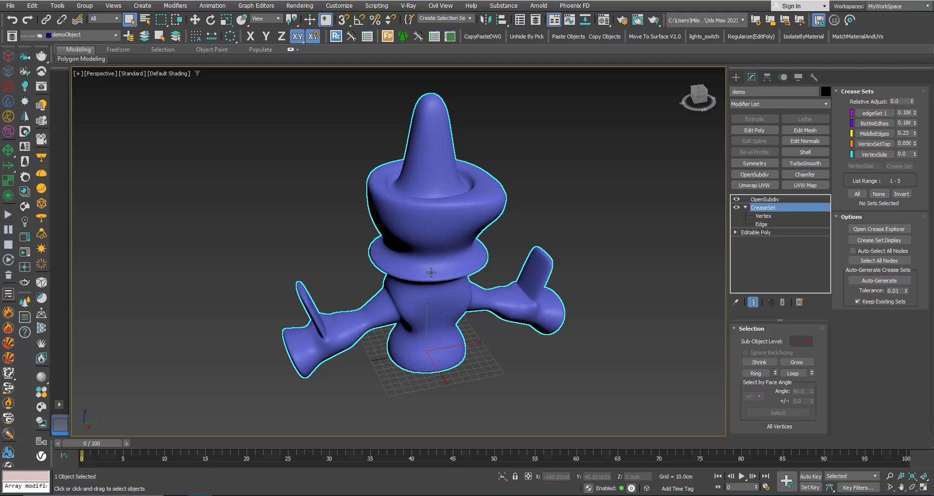
Step: Select the cage edges by a 90.0 face angle, picking 68 edges
mouse_move(431, 273)
alt+middle_down()
mouse_move(444, 329)
mouse_move(447, 277)
alt+middle_up()
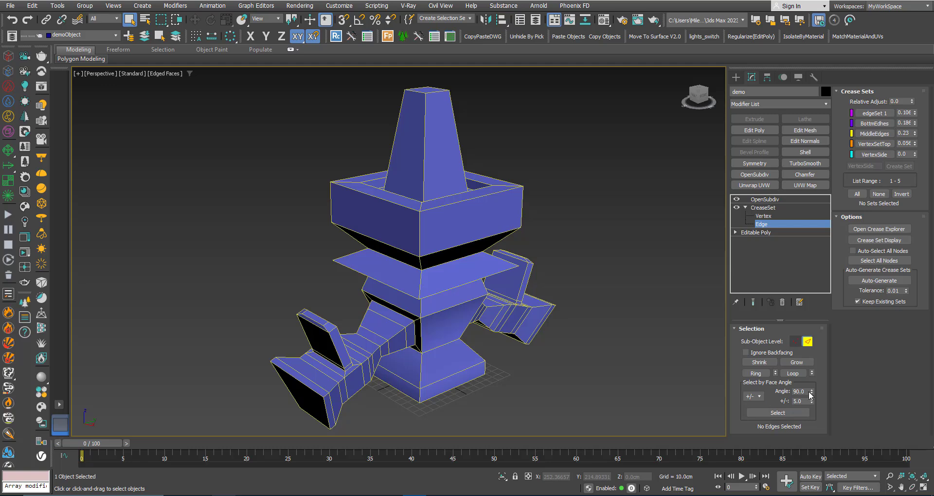
alt+middle_drag(449, 344, 424, 328)
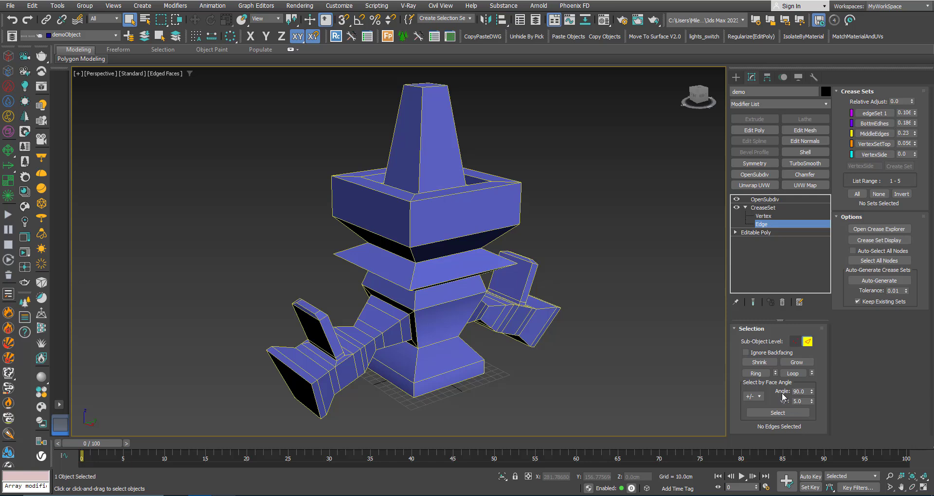
double_click(806, 393)
alt+middle_drag(428, 278, 427, 271)
click(772, 413)
alt+middle_drag(494, 347, 446, 331)
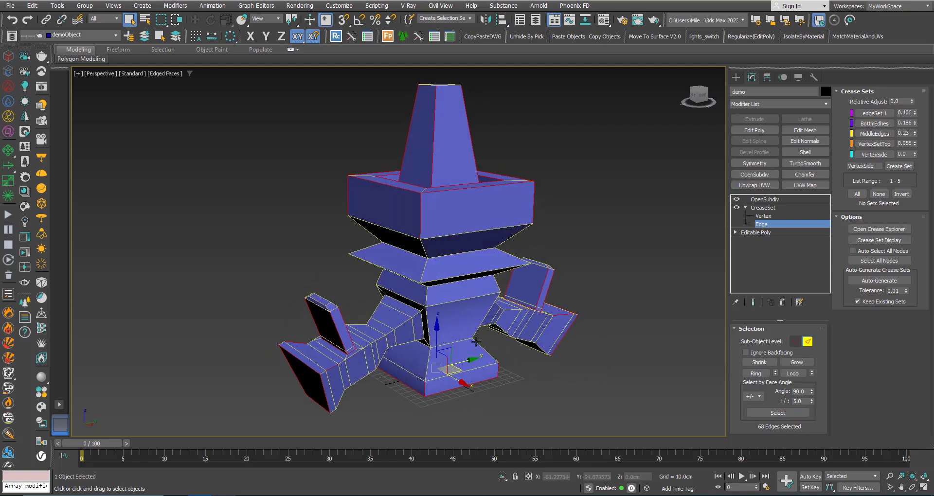
Step: Inspect the 68 selected edges from several angles, including down into the hollow top box
click(790, 413)
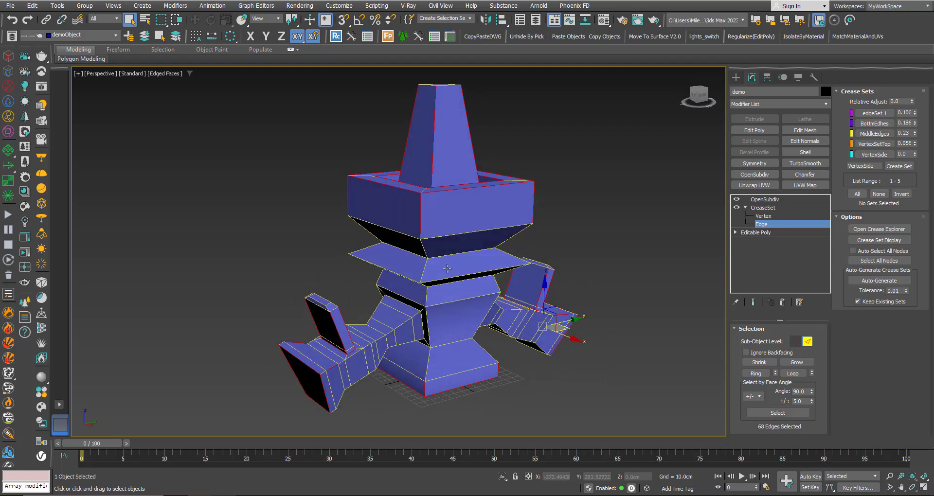
scroll(447, 269, up, 5)
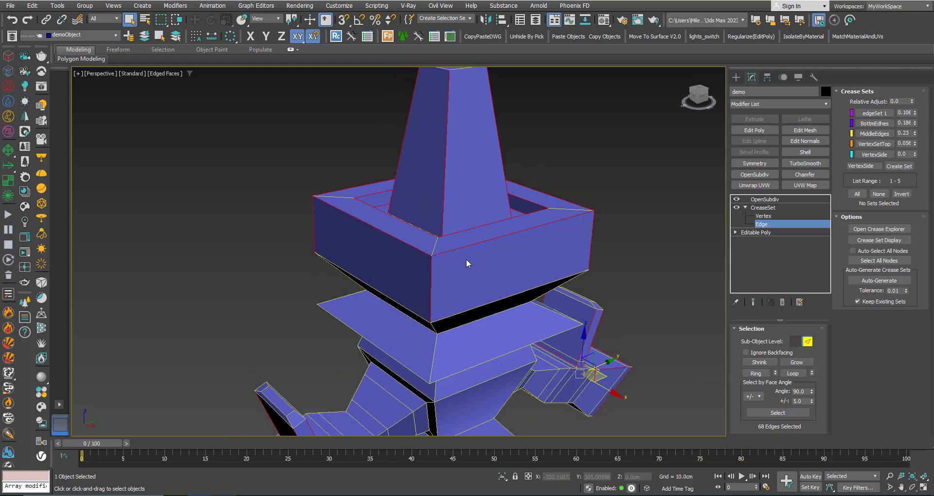
alt+middle_drag(459, 281, 427, 253)
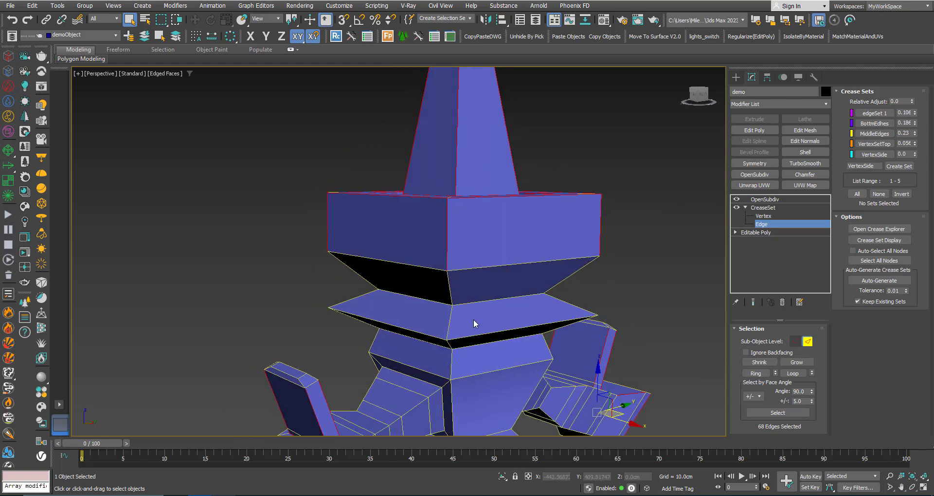
alt+middle_drag(465, 300, 440, 253)
scroll(468, 262, up, 2)
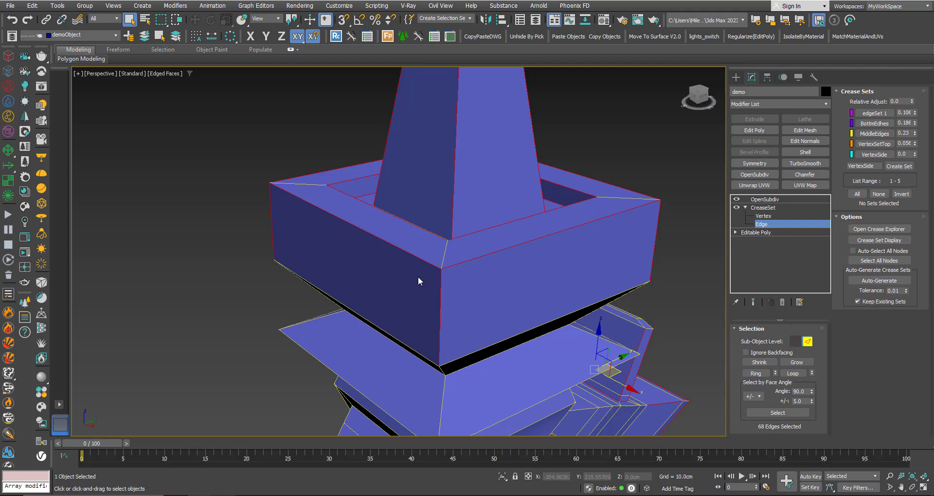
scroll(417, 273, down, 2)
middle_drag(420, 328, 423, 267)
scroll(423, 265, down, 4)
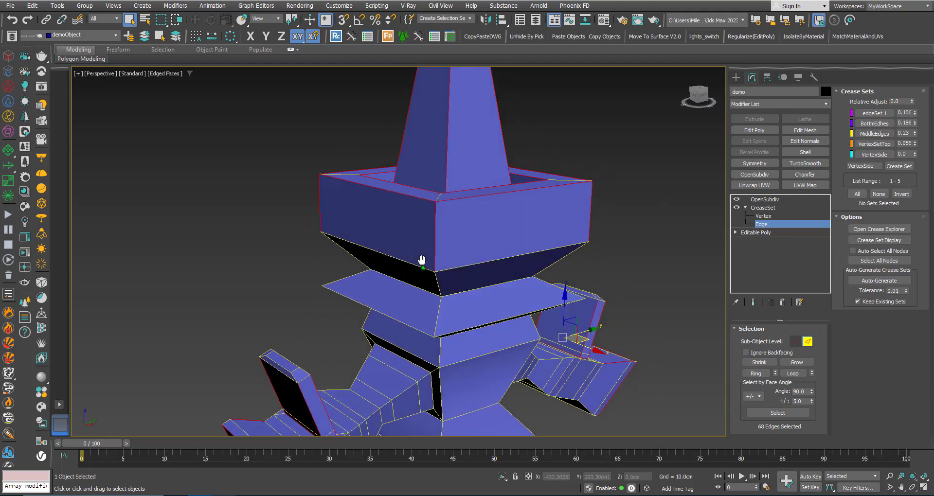
scroll(358, 386, up, 3)
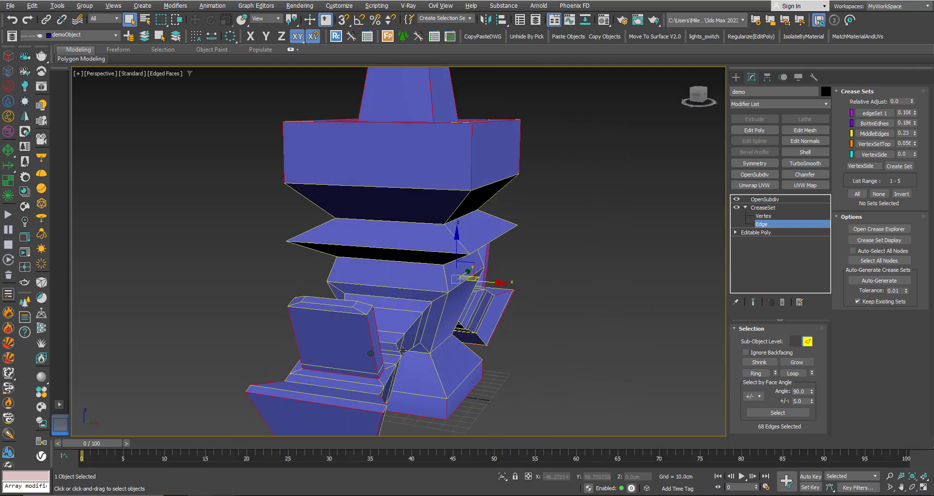
middle_drag(365, 355, 348, 409)
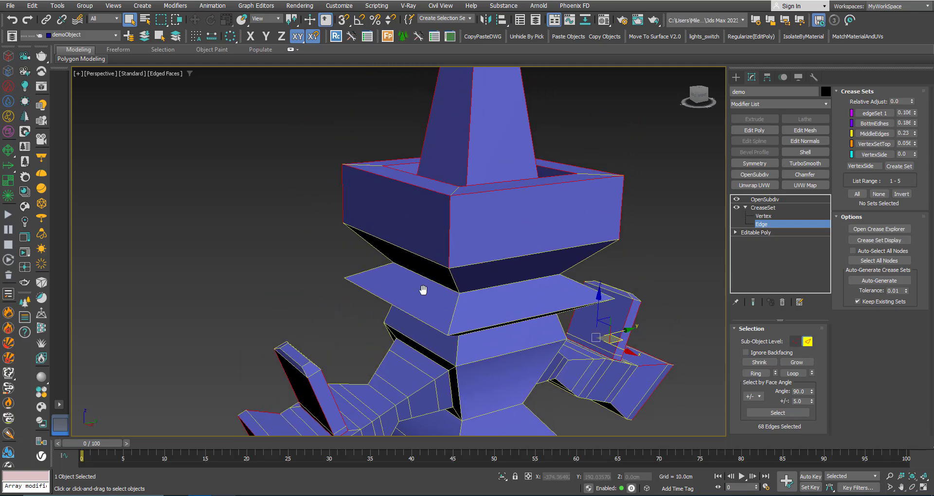
middle_drag(423, 289, 429, 387)
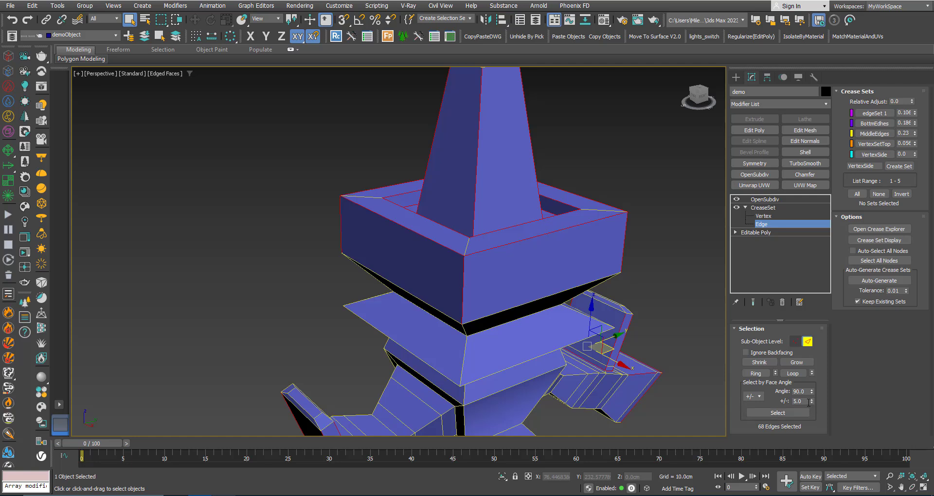
drag(810, 402, 779, 401)
Step: Set the face-angle tolerance to 15.0 and reselect, now picking 108 edges
text(15)
key(Return)
scroll(474, 265, down, 2)
middle_drag(482, 304, 444, 256)
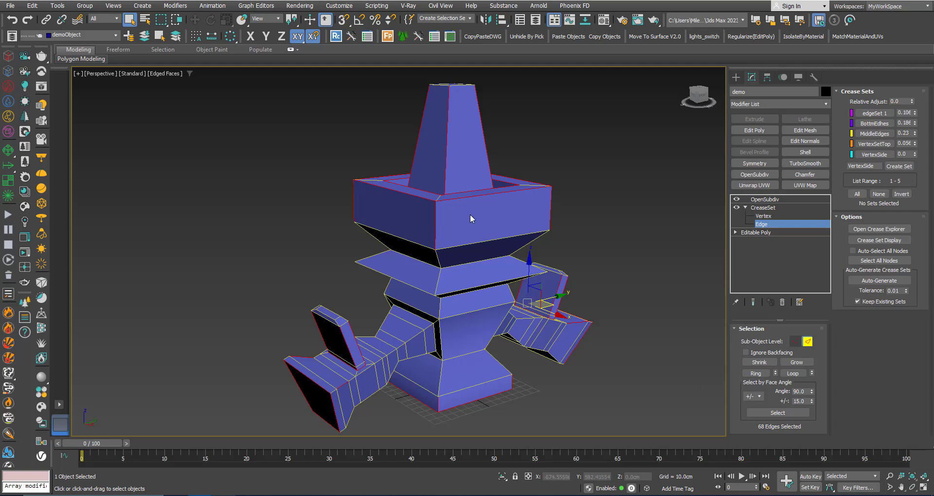
alt+middle_drag(465, 210, 471, 236)
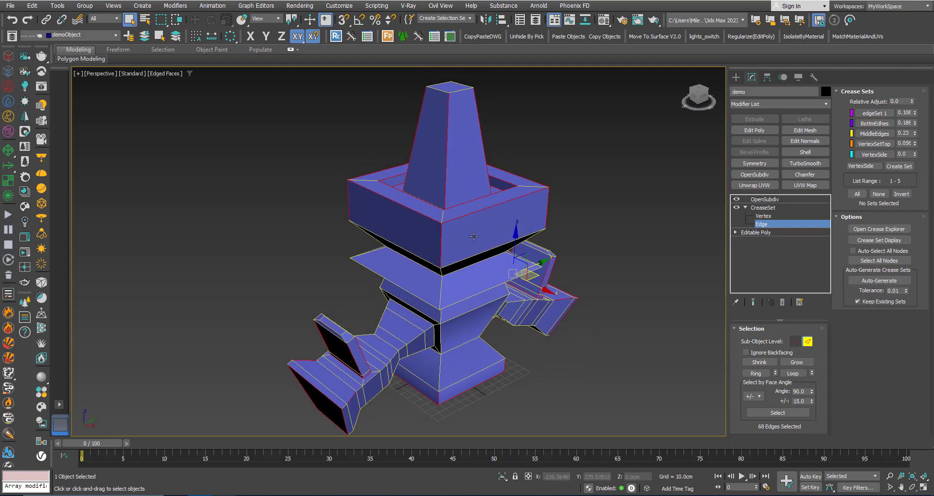
click(793, 412)
click(782, 413)
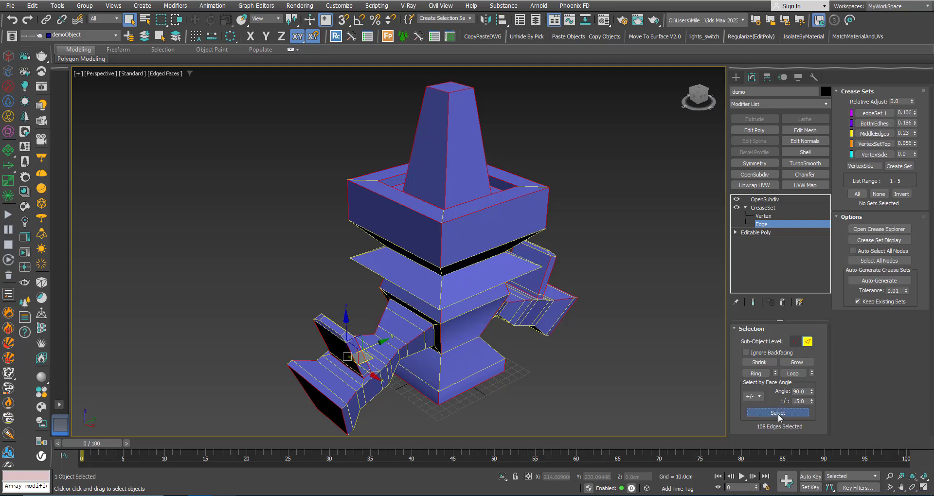
Step: Orbit and pan around the cage to check the 108 selected edges
alt+middle_drag(611, 393, 465, 345)
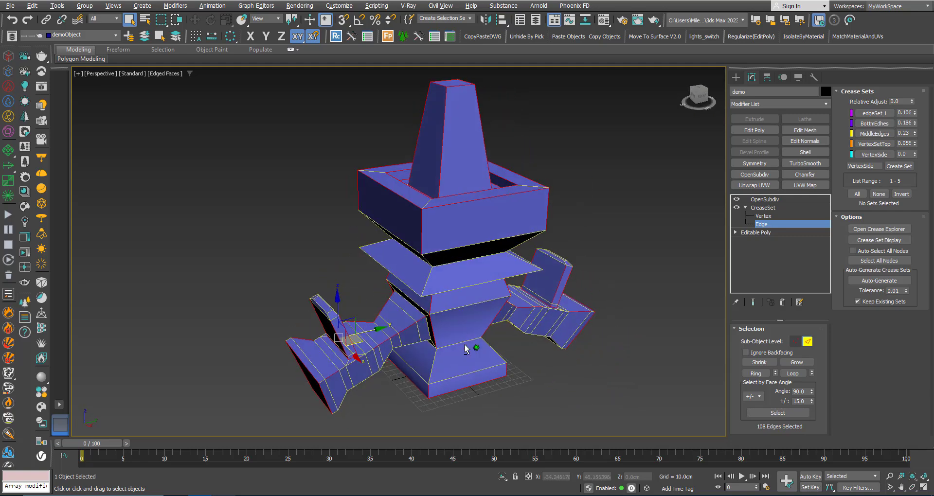
scroll(407, 362, down, 2)
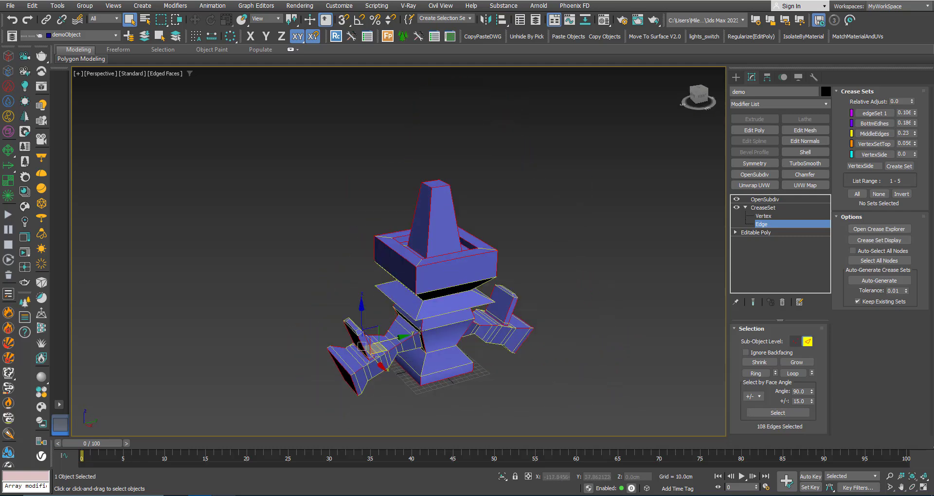
scroll(422, 324, up, 3)
middle_drag(422, 324, 392, 291)
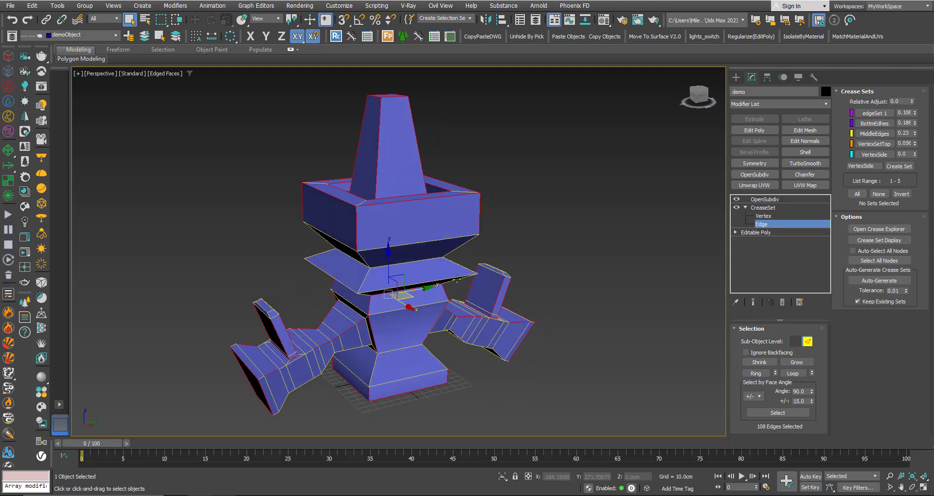
alt+middle_drag(457, 280, 428, 289)
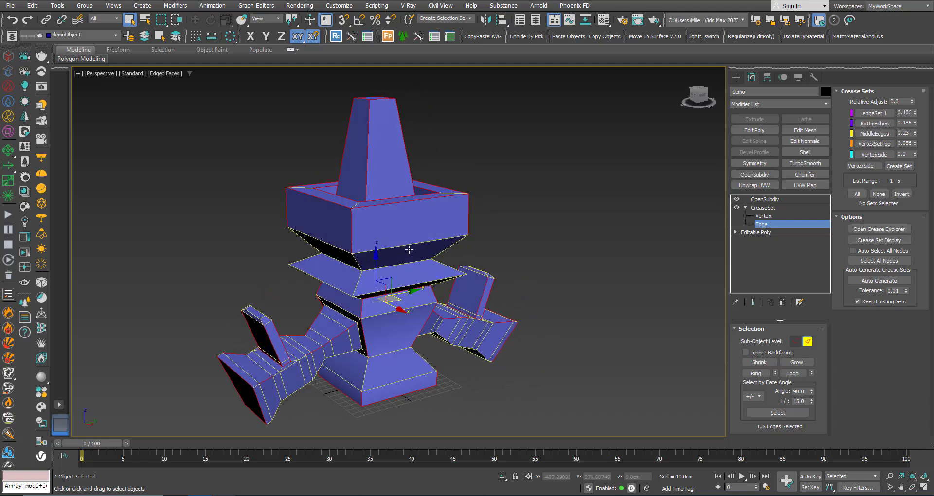
middle_drag(405, 273, 425, 277)
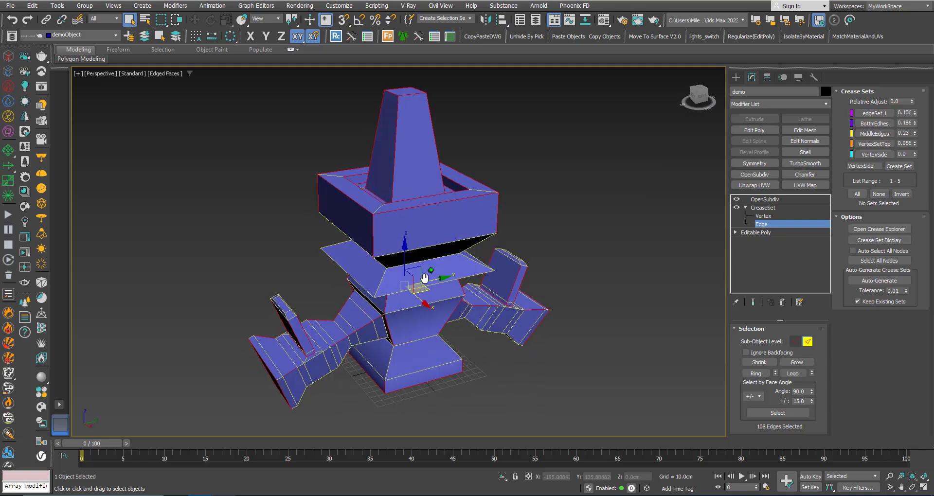
Step: Switch face-angle matching to an A/B range with Angle A 45.0 and reselect edges
click(762, 396)
click(752, 412)
double_click(808, 391)
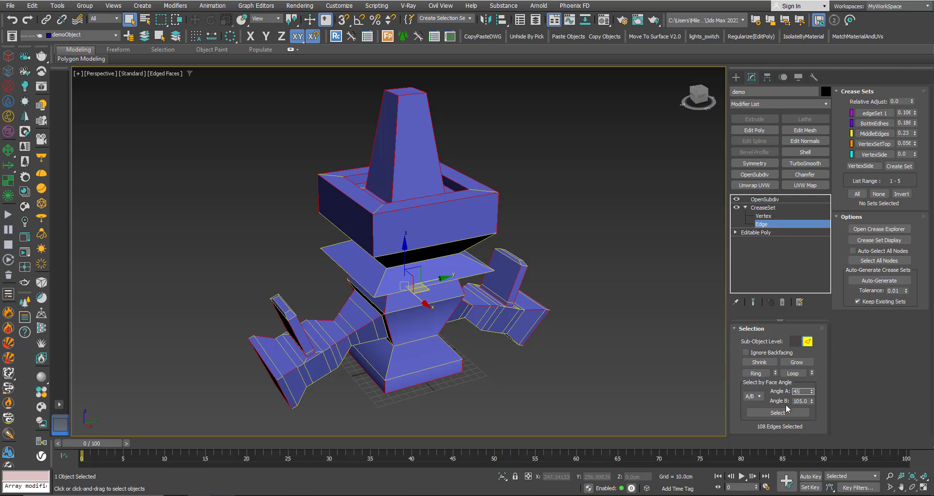
click(807, 401)
click(773, 412)
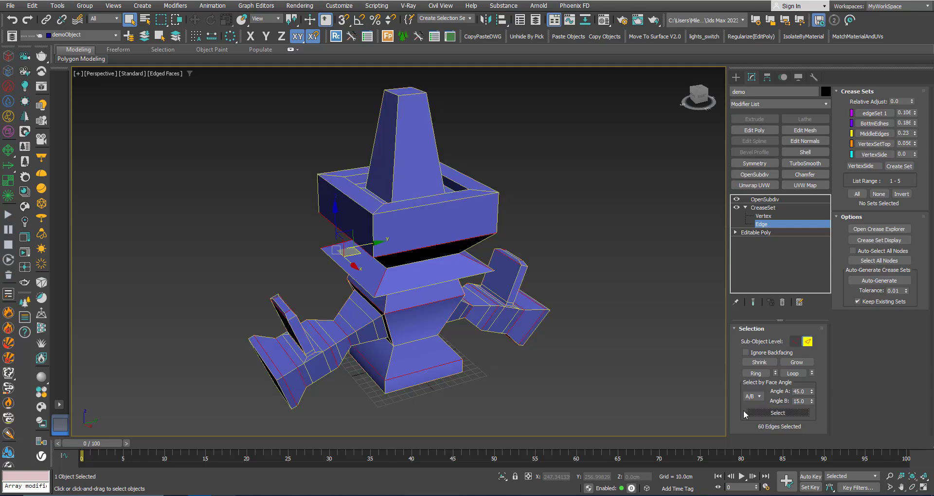
Step: Inspect the model from several angles, then clear the edge selection
alt+middle_drag(344, 292, 354, 277)
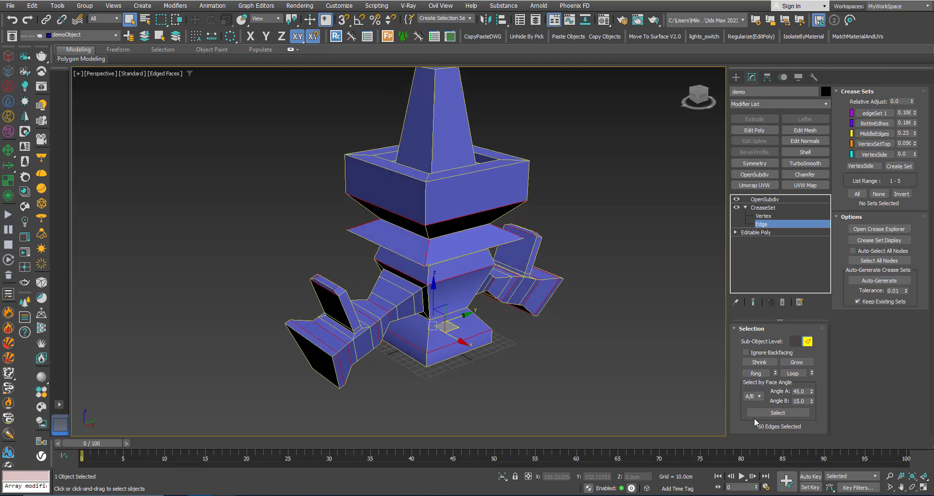
alt+middle_drag(483, 304, 423, 308)
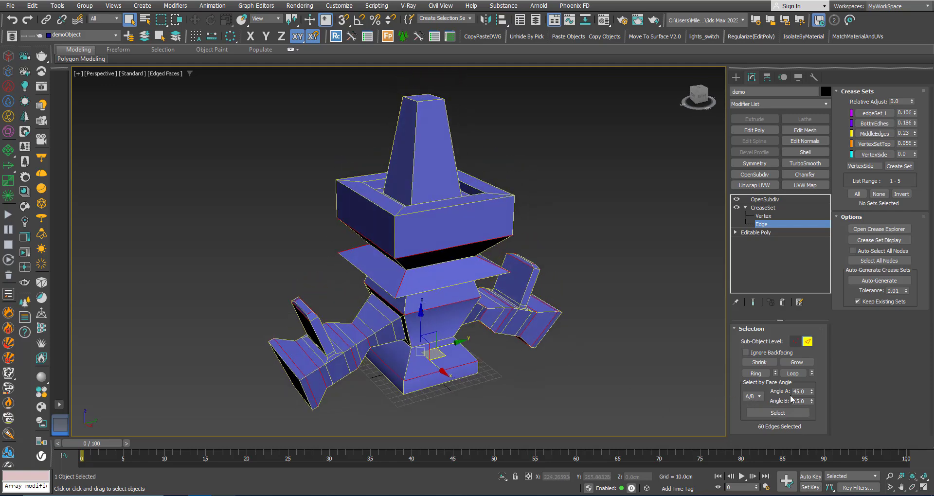
click(486, 272)
click(423, 210)
middle_drag(441, 291, 434, 302)
scroll(422, 260, up, 5)
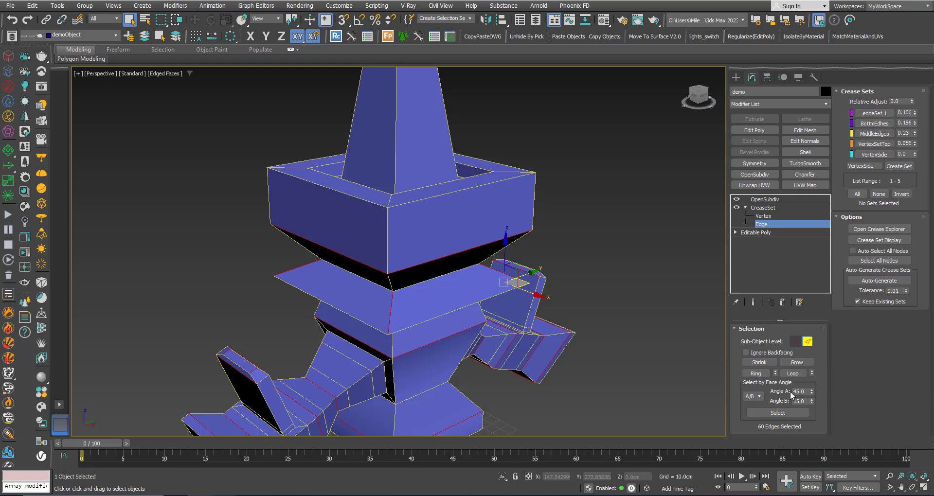
scroll(421, 287, down, 3)
mouse_move(423, 292)
alt+middle_down()
mouse_move(416, 277)
mouse_move(449, 273)
mouse_move(385, 287)
mouse_move(416, 277)
alt+middle_up()
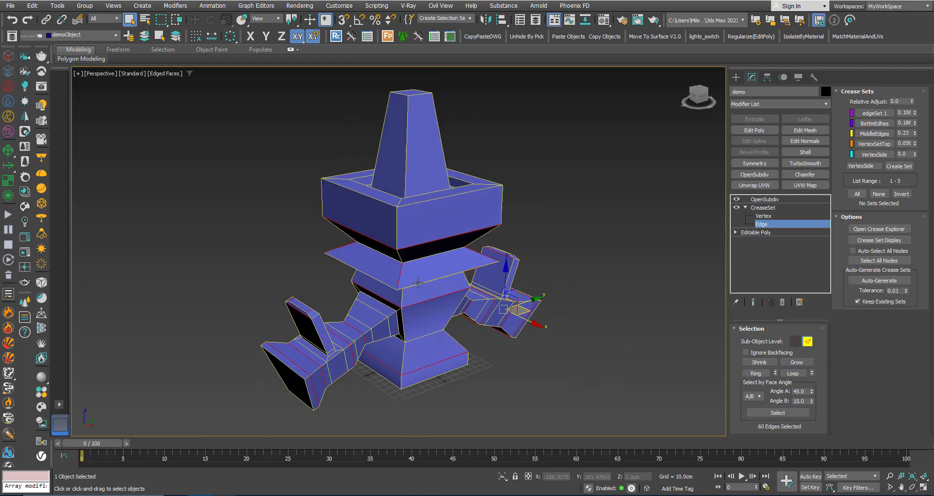
click(538, 351)
alt+middle_drag(559, 362, 699, 346)
Step: Leave Edge sub-object level with Ctrl+B and reframe the view around the demo model
key(ctrl+b)
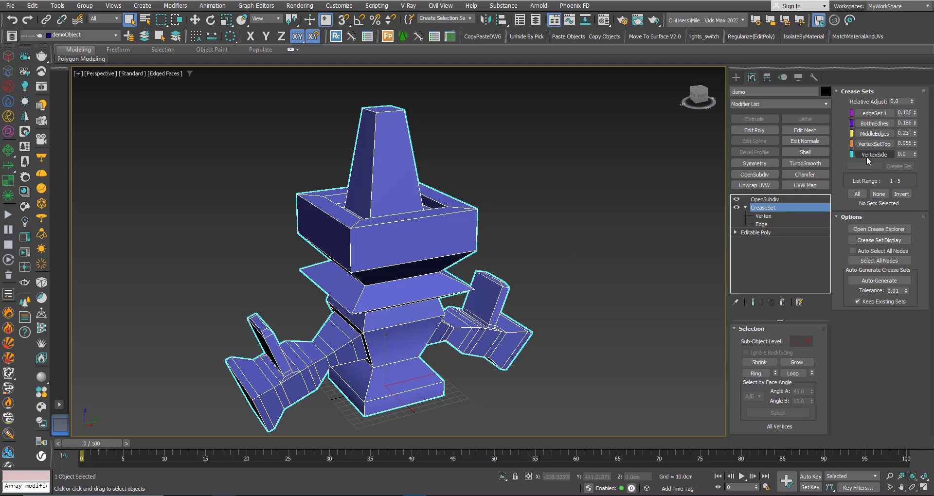
middle_drag(412, 271, 394, 244)
scroll(419, 234, down, 3)
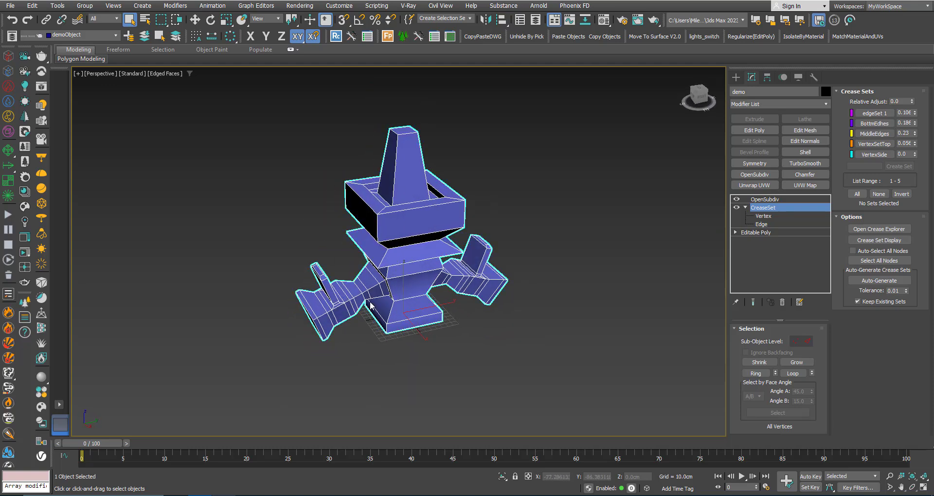
alt+middle_drag(410, 241, 421, 242)
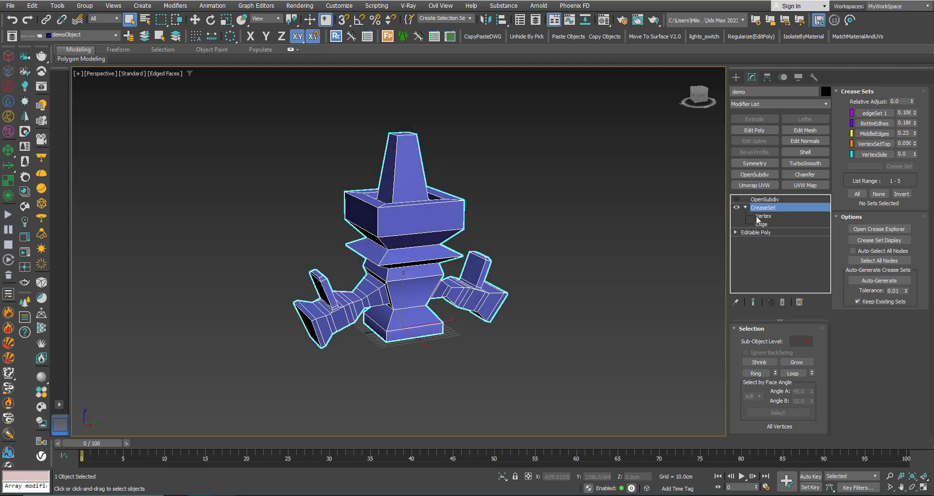
scroll(396, 226, up, 2)
alt+middle_drag(397, 226, 410, 253)
Step: In wireframe view, enable Crease Set Display on the demo model's CreaseSet modifier
key(F3)
click(244, 243)
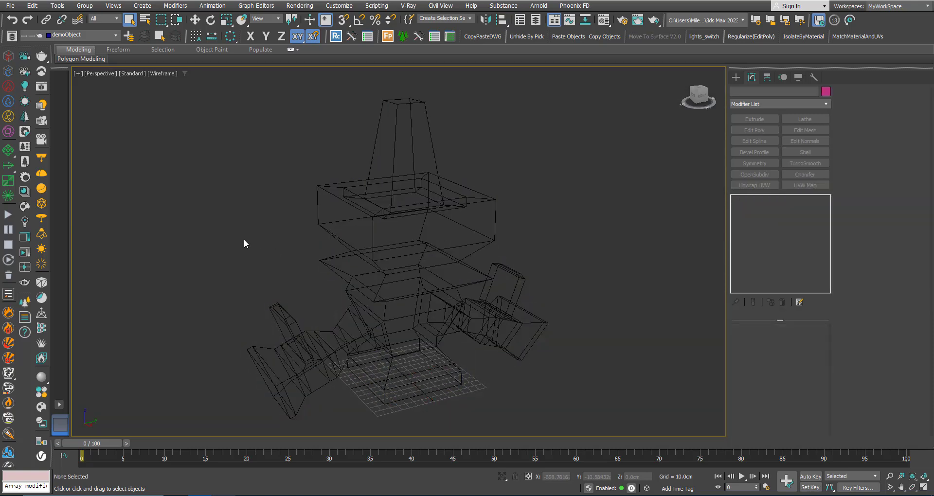
click(380, 266)
click(763, 207)
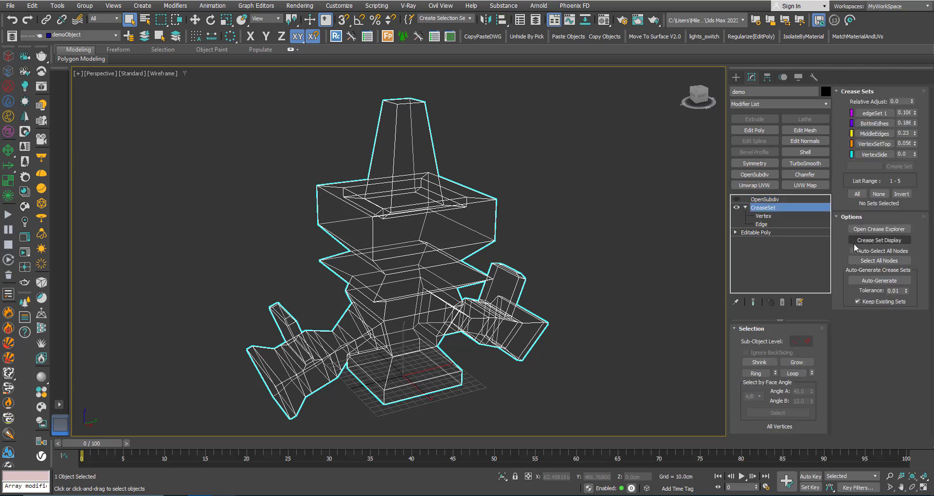
click(855, 242)
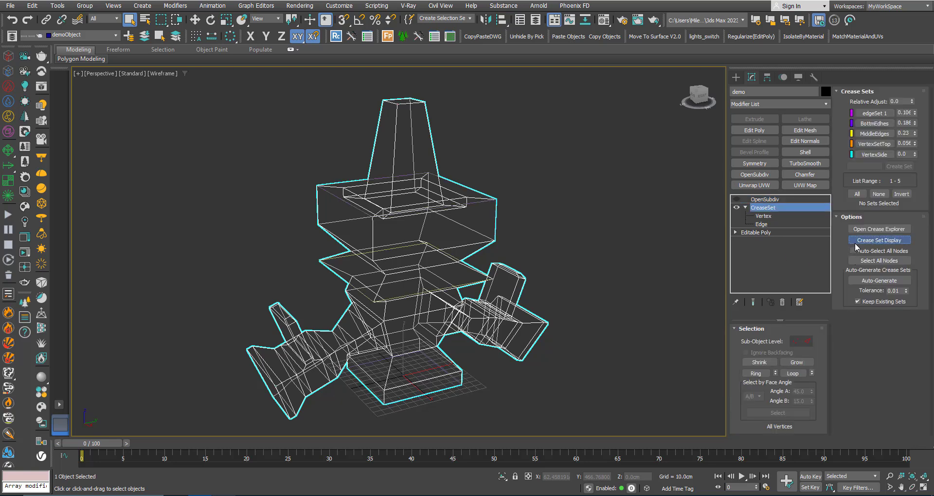
click(633, 336)
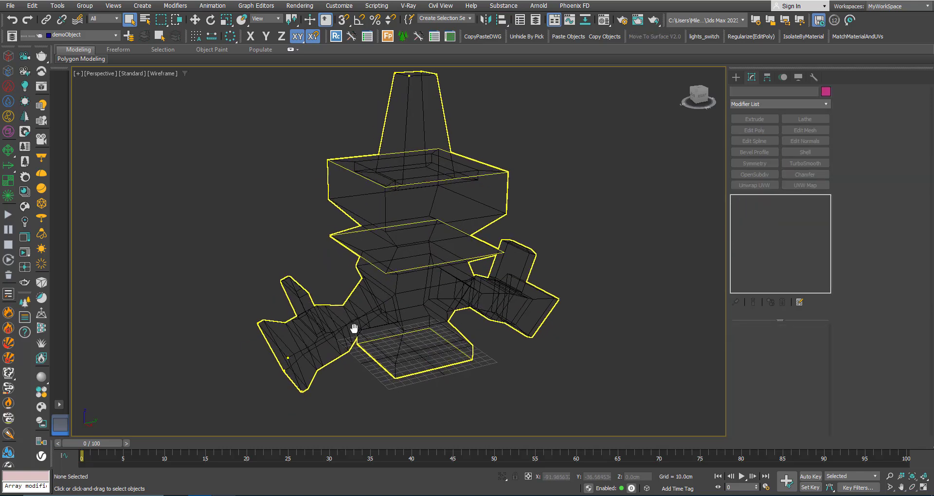
Step: Zoom and pan to inspect the coloured crease edges, then reselect the demo model
scroll(292, 333, up, 4)
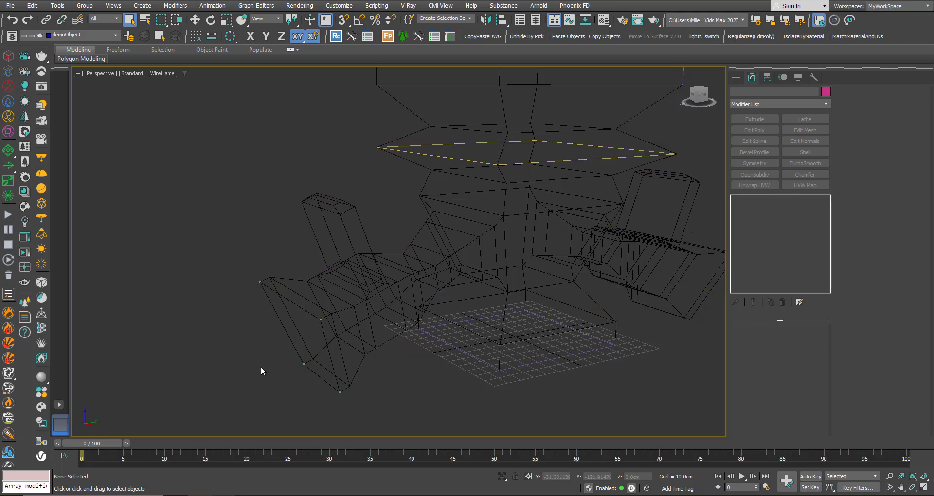
scroll(288, 378, down, 5)
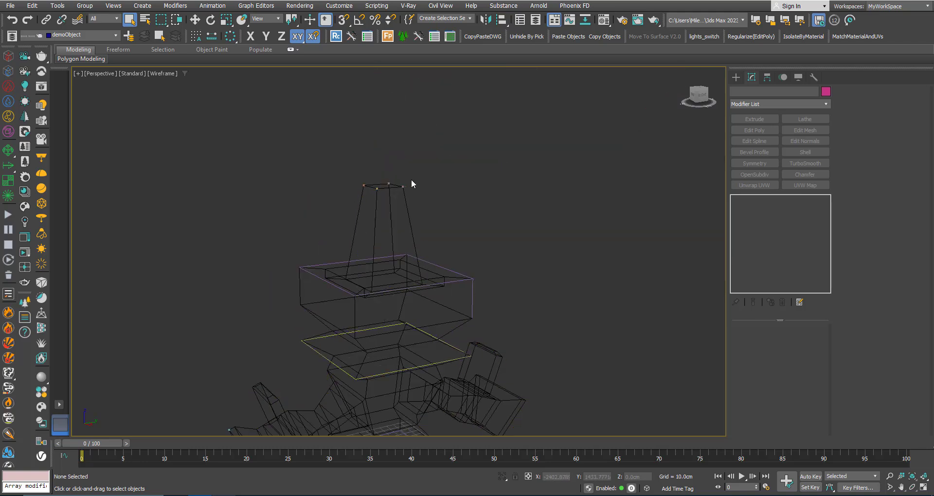
scroll(297, 341, up, 4)
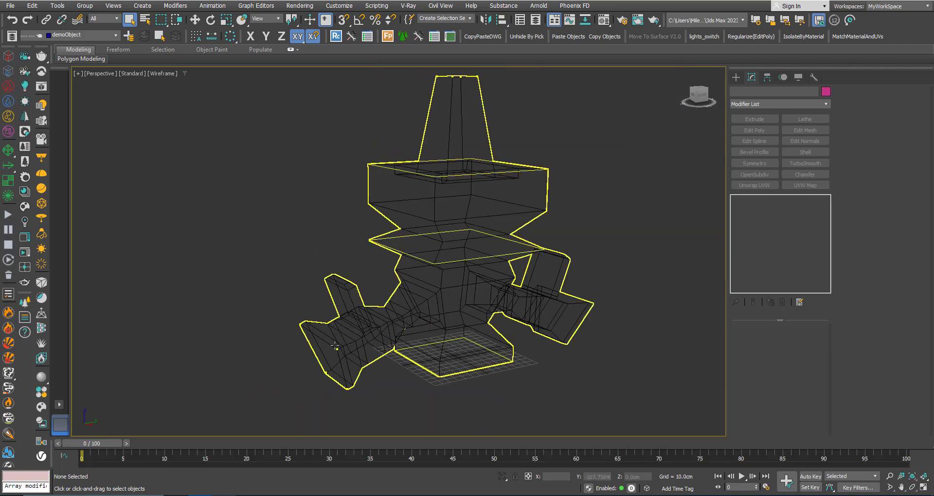
scroll(325, 333, down, 3)
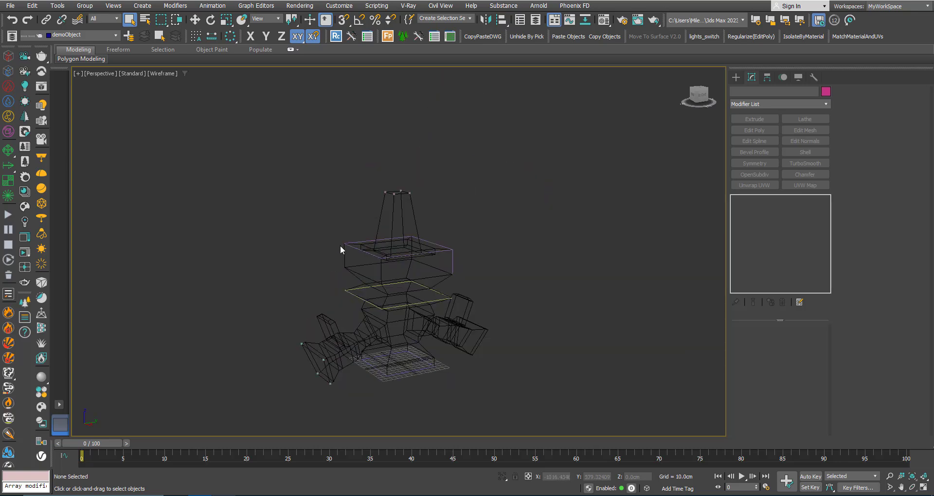
scroll(334, 272, up, 4)
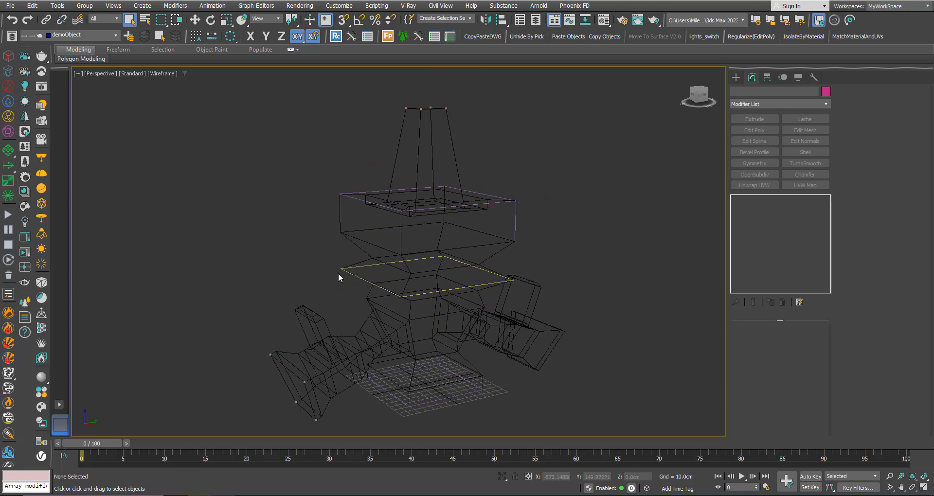
middle_drag(311, 268, 277, 195)
scroll(390, 341, up, 4)
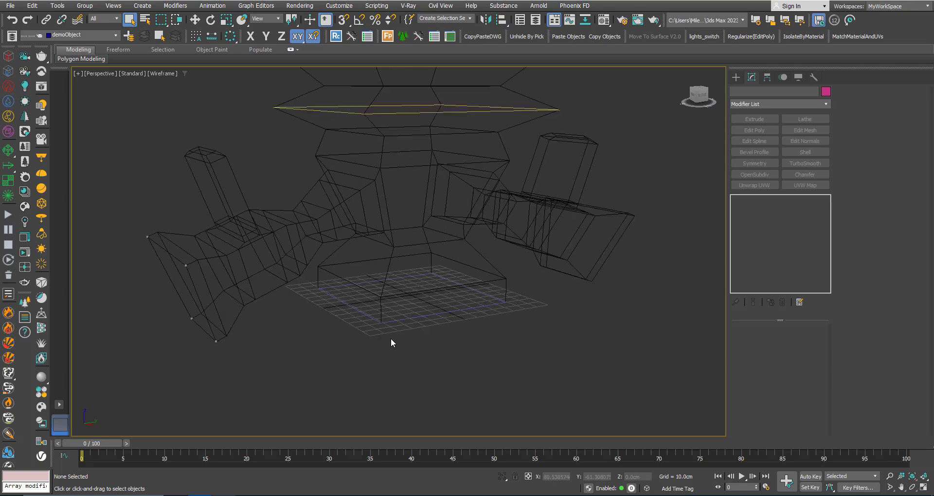
scroll(390, 337, up, 4)
scroll(392, 319, down, 10)
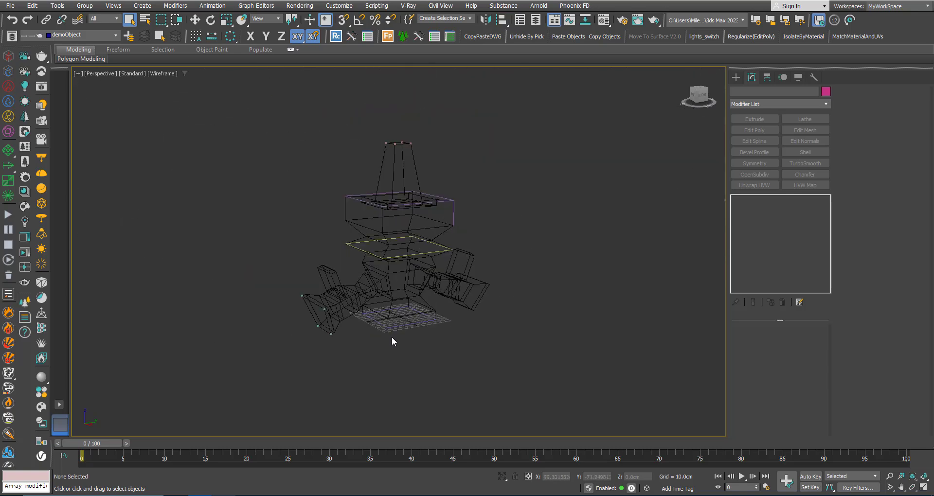
click(422, 326)
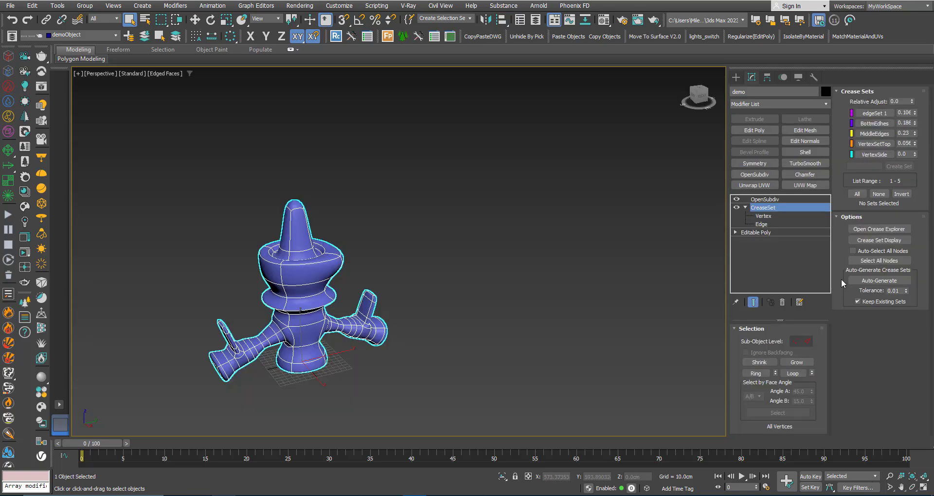
Step: Shift-move the demo model along Y to create 2 copies, demo001 and demo002
scroll(451, 408, down, 2)
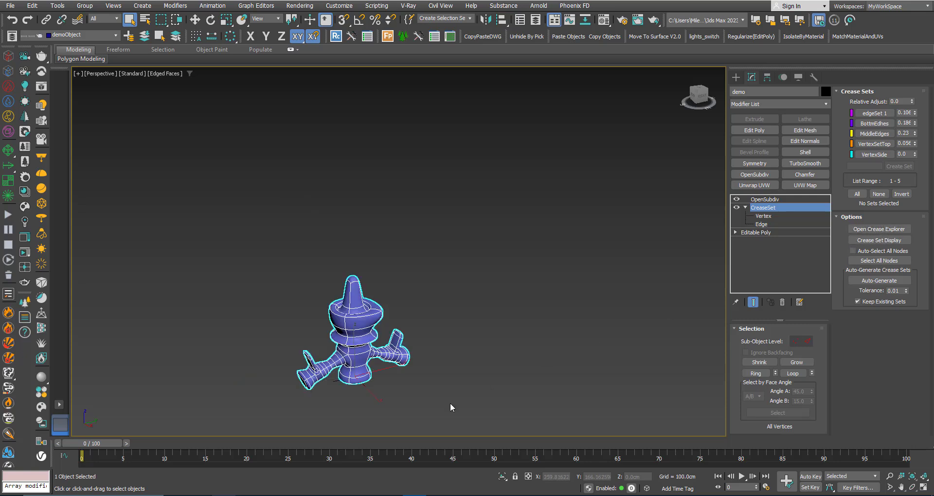
key(w)
scroll(374, 386, up, 3)
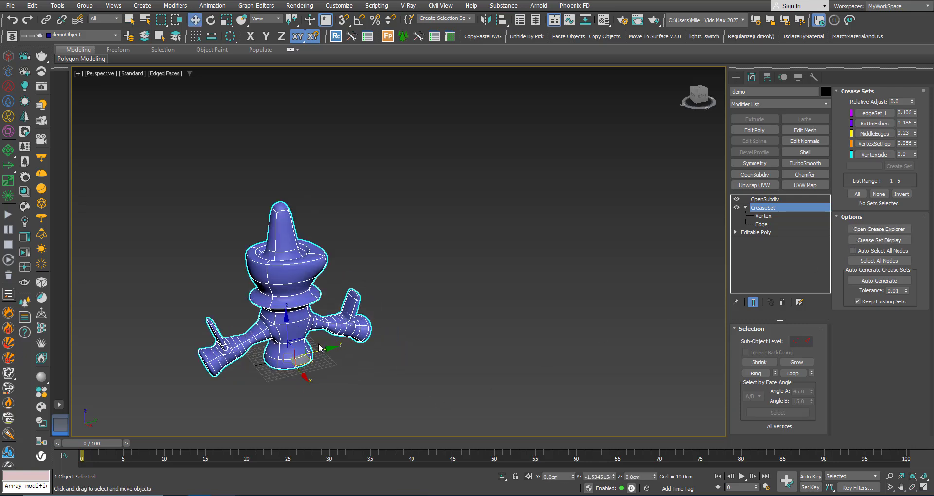
mouse_move(325, 349)
shift+mouse_down()
mouse_move(394, 324)
mouse_move(507, 311)
shift+mouse_up()
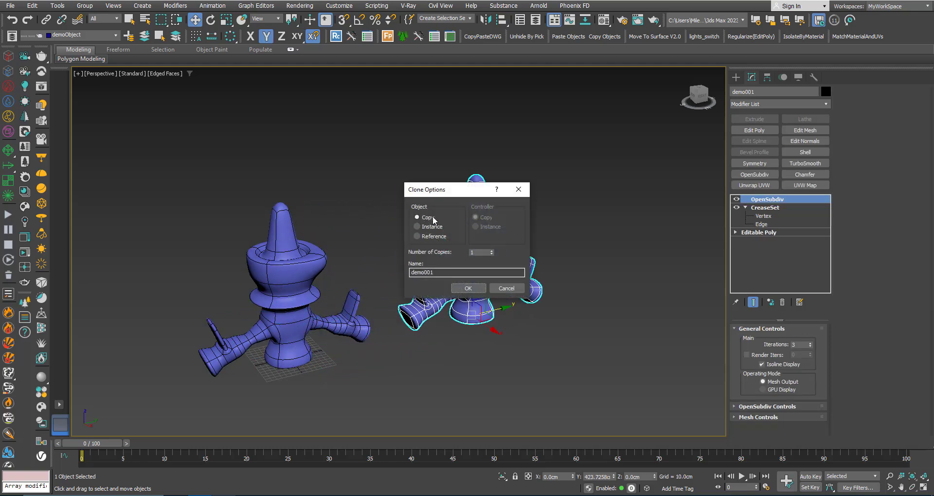
key(shift+Tab)
key(shift+Tab)
text(2)
click(467, 289)
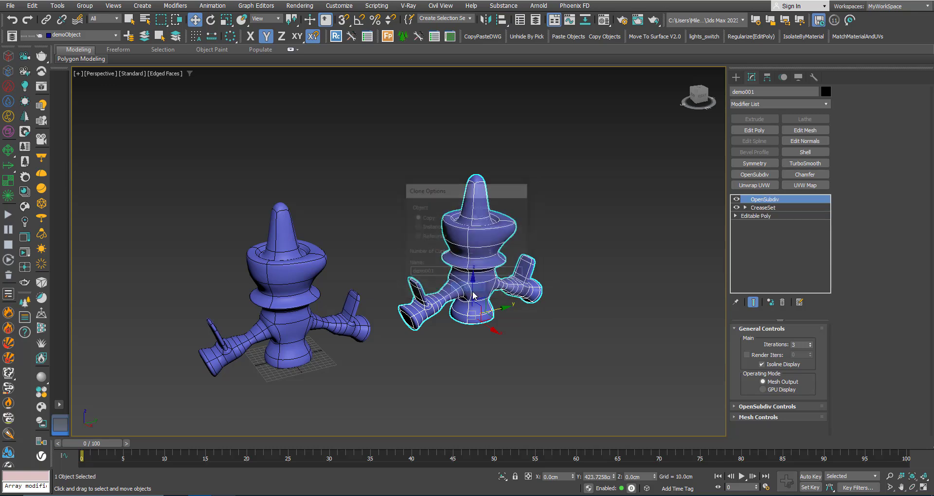
Step: Select the original demo model and show its CreaseSet settings
scroll(413, 336, down, 3)
alt+middle_drag(450, 339, 387, 333)
click(273, 315)
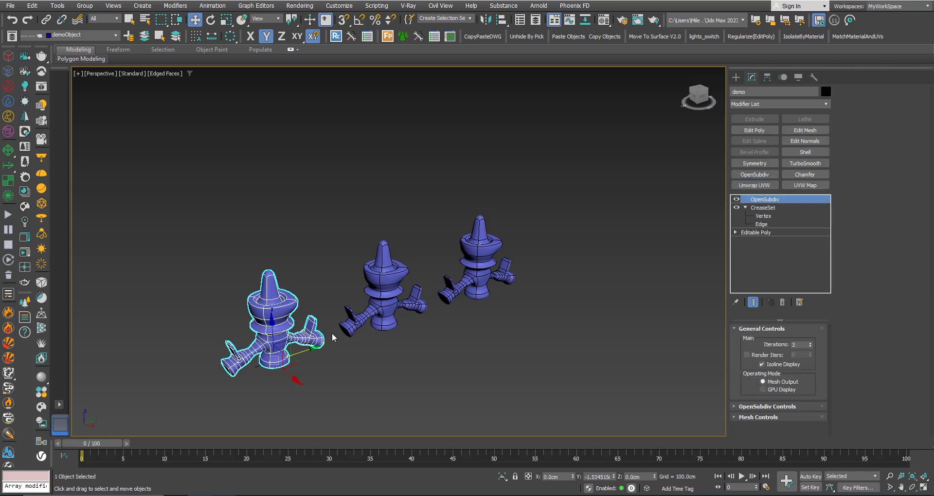
click(763, 207)
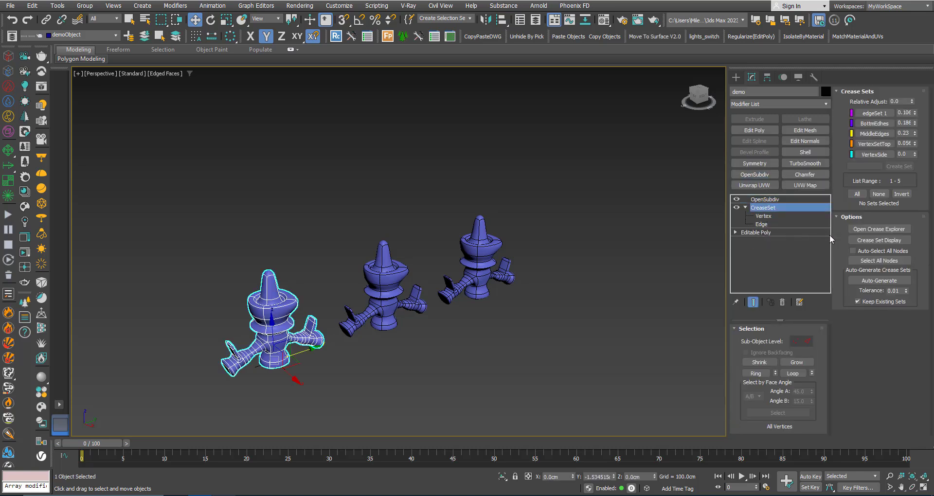
Step: Open the Crease Explorer, widen it, and narrow its Name column
click(864, 229)
middle_drag(435, 290, 574, 287)
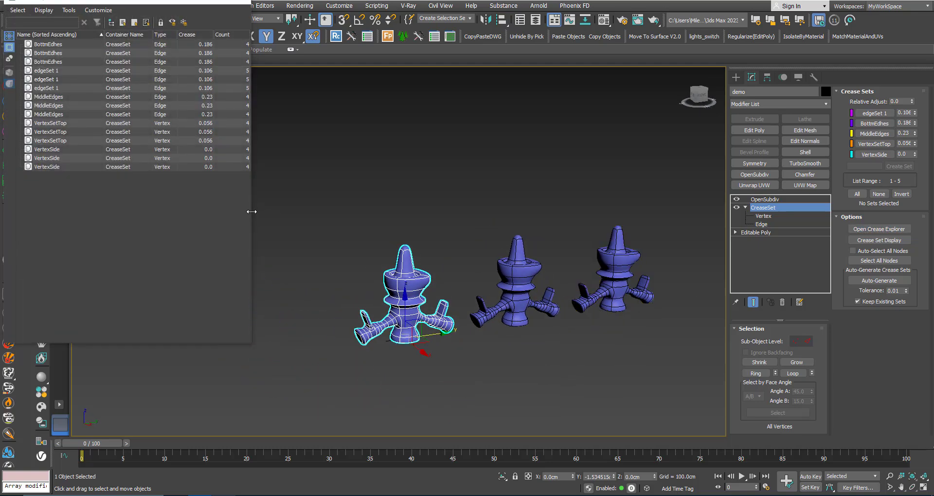
drag(252, 212, 335, 211)
drag(187, 34, 148, 35)
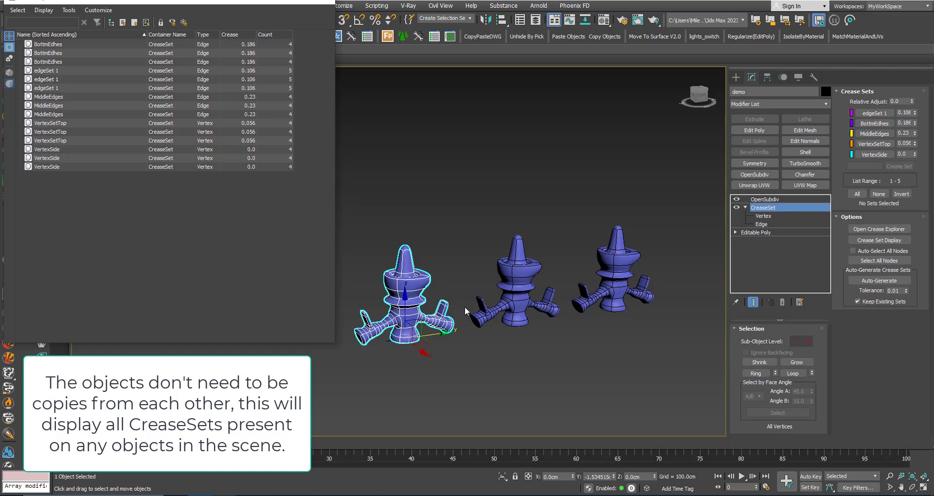
Step: Edit the first BottmEdhes crease value and commit it by clicking the empty viewport
alt+middle_drag(489, 287, 493, 289)
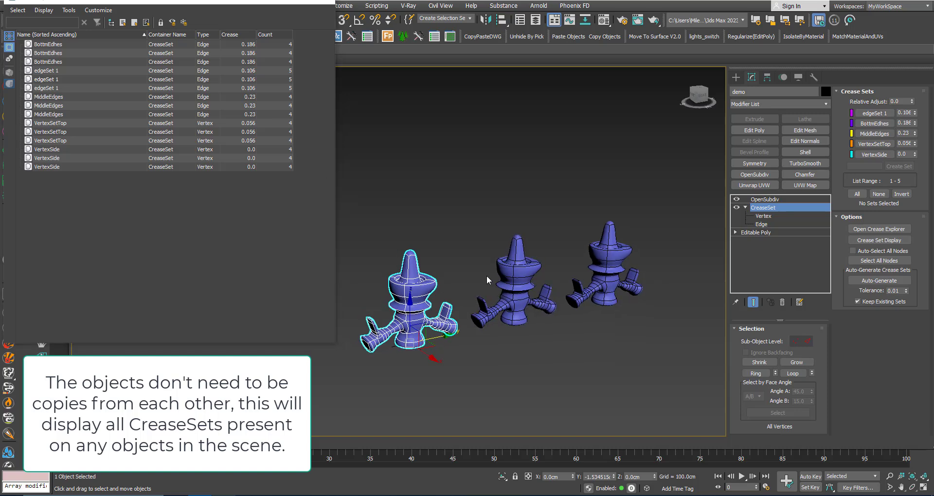
scroll(482, 272, up, 3)
middle_drag(372, 299, 396, 312)
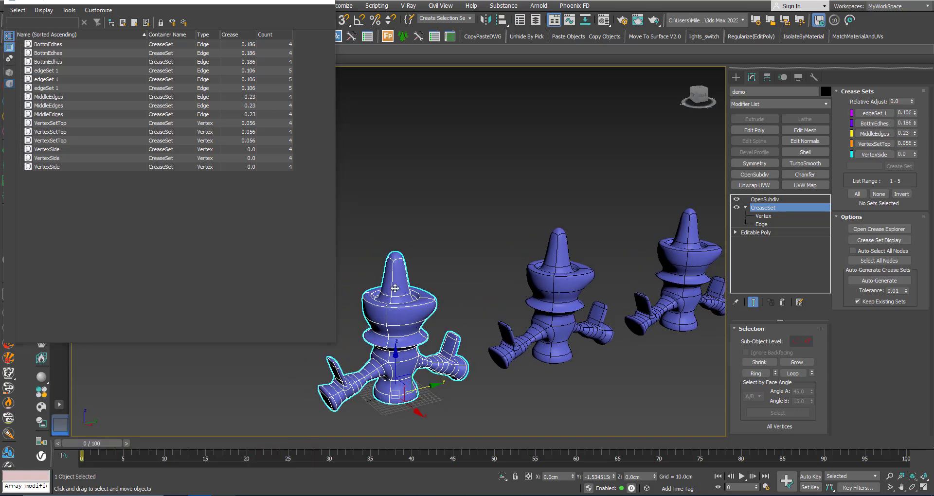
click(250, 46)
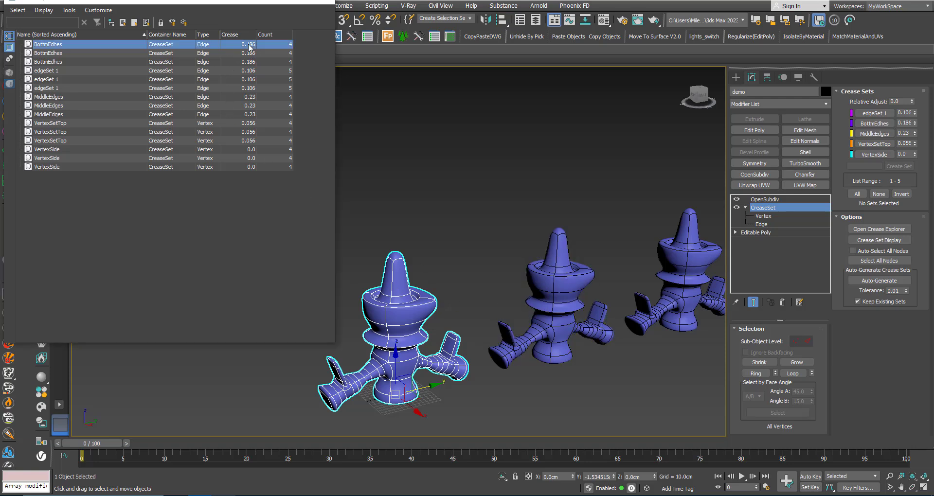
click(251, 45)
click(357, 171)
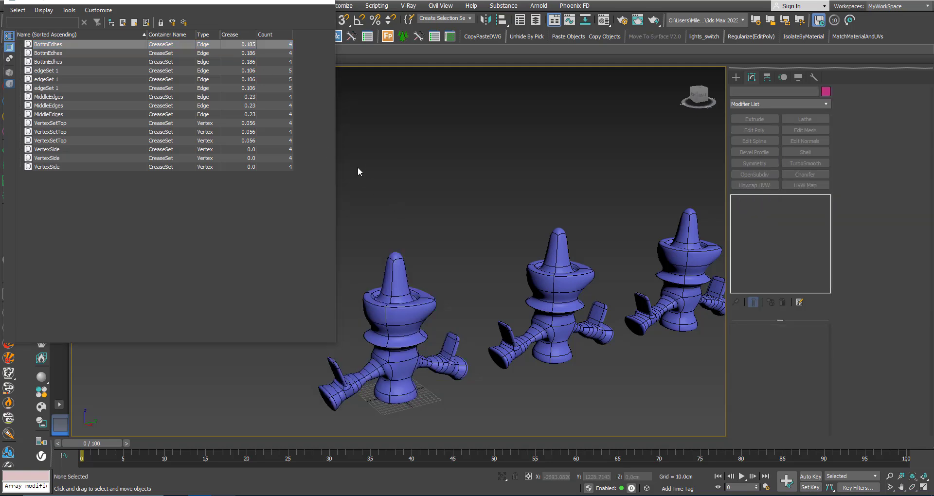
scroll(409, 292, down, 2)
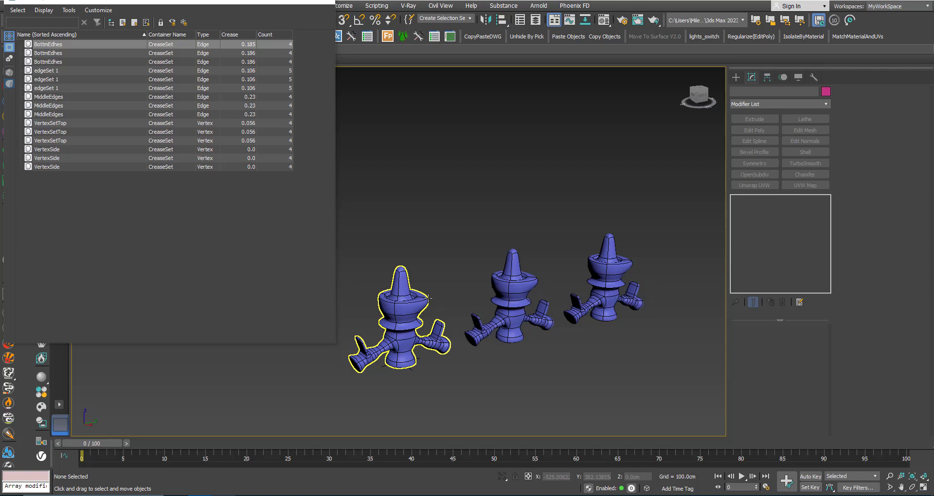
Step: Select all three VertexSetTop crease sets in the Crease Explorer
click(65, 123)
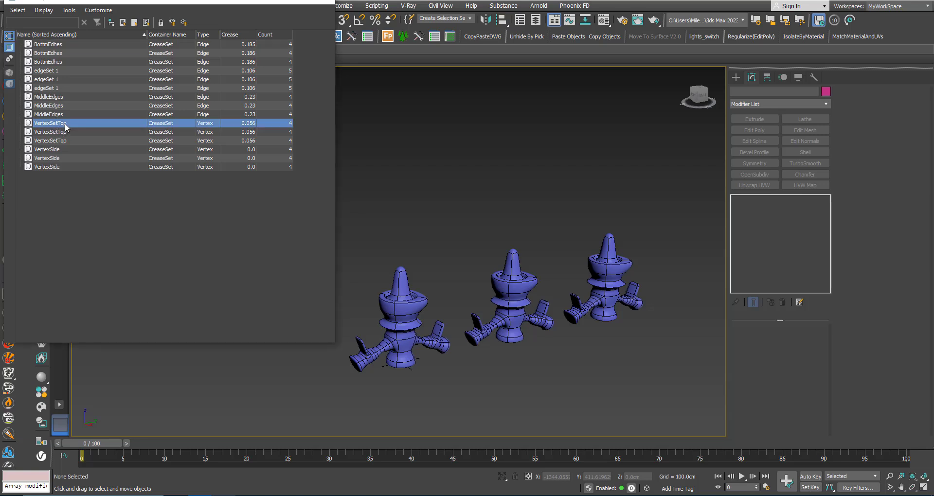
scroll(442, 288, up, 3)
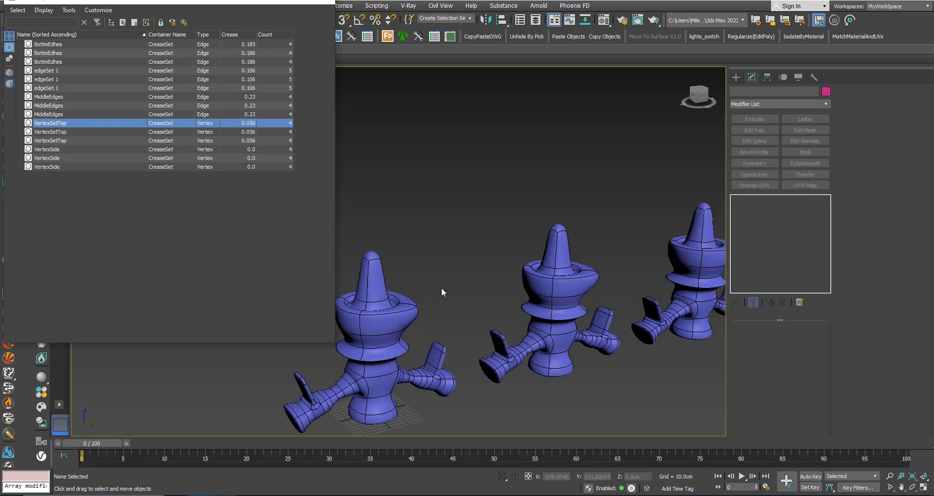
scroll(431, 288, up, 3)
middle_drag(431, 288, 390, 271)
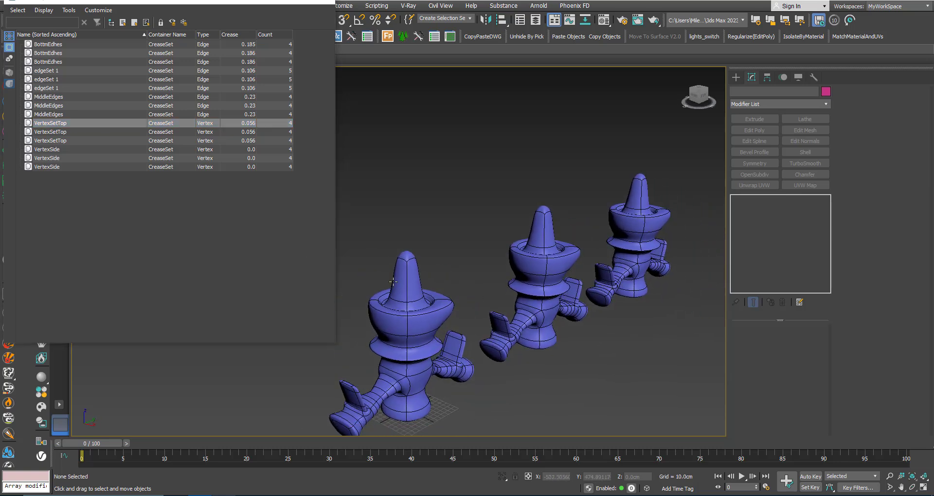
click(406, 282)
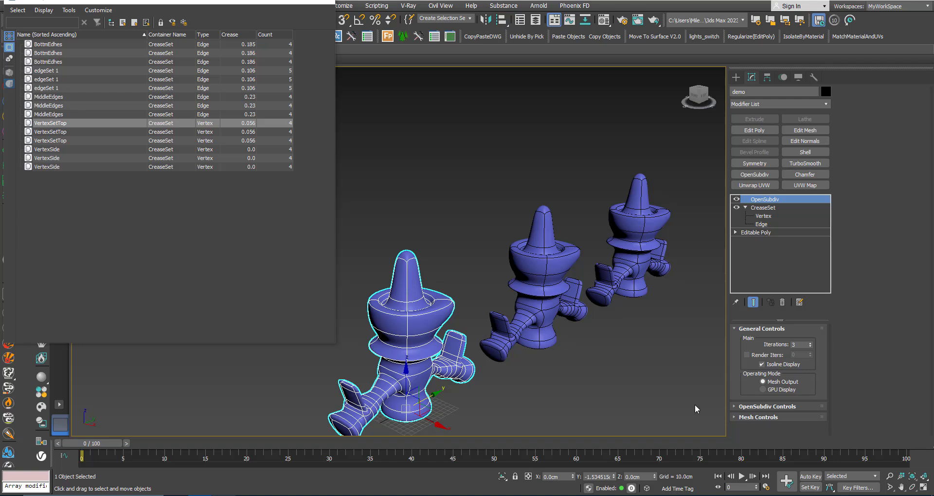
key(ctrl+d)
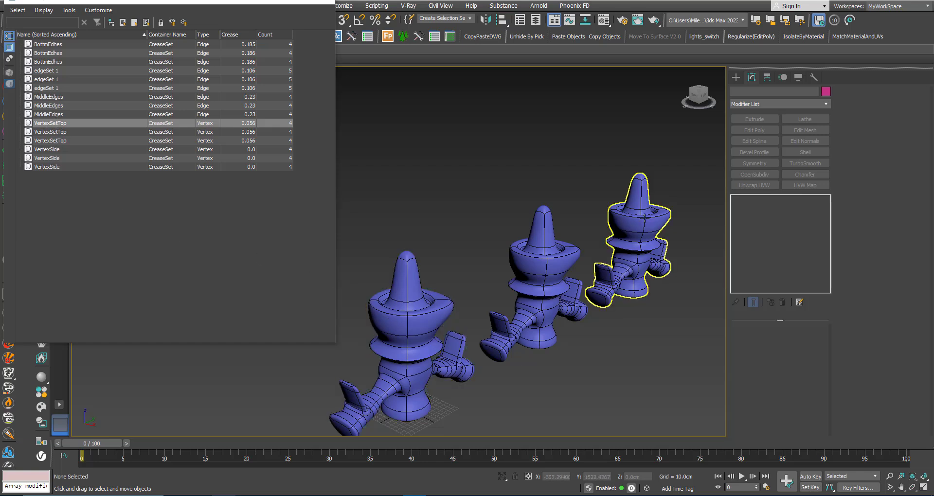
shift+click(58, 133)
shift+click(53, 141)
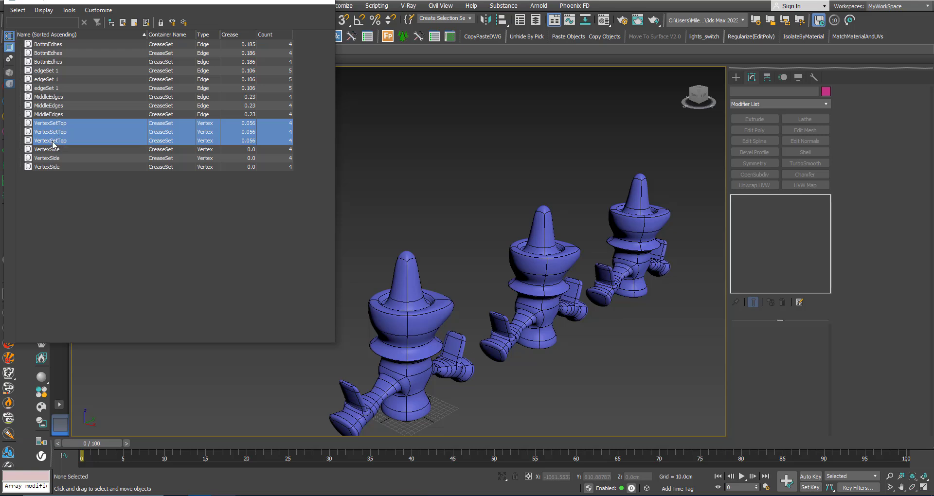
Step: Change the shared VertexSetTop crease value to 0.1
click(240, 123)
double_click(234, 124)
drag(228, 125, 294, 124)
key(BackSpace)
key(Return)
Step: Select the left and middle figures to inspect their cone tips, then deselect
click(421, 273)
scroll(405, 260, up, 3)
scroll(405, 259, down, 3)
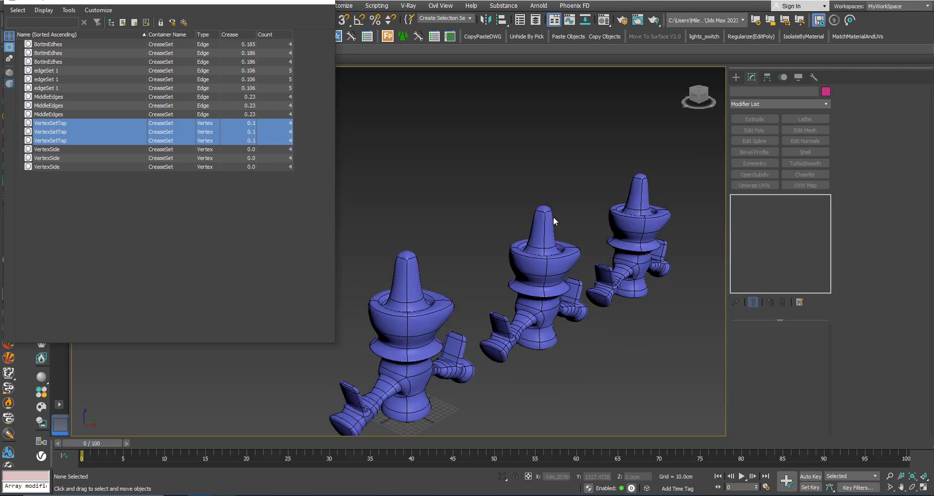
click(555, 217)
scroll(555, 217, up, 4)
scroll(538, 208, down, 3)
click(349, 245)
Step: Try VertexSetTop crease values 0, 0.2 and 0.05, then settle on 0.1
double_click(241, 124)
text(0)
key(Return)
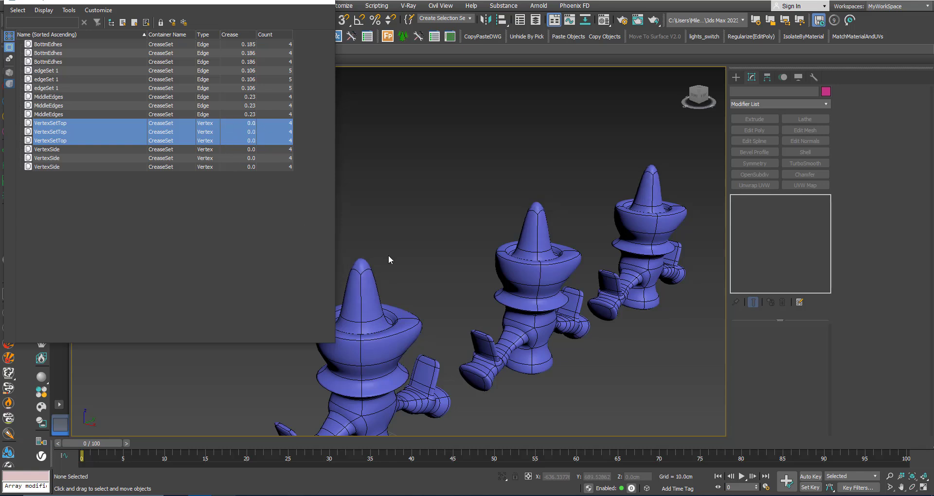
double_click(238, 123)
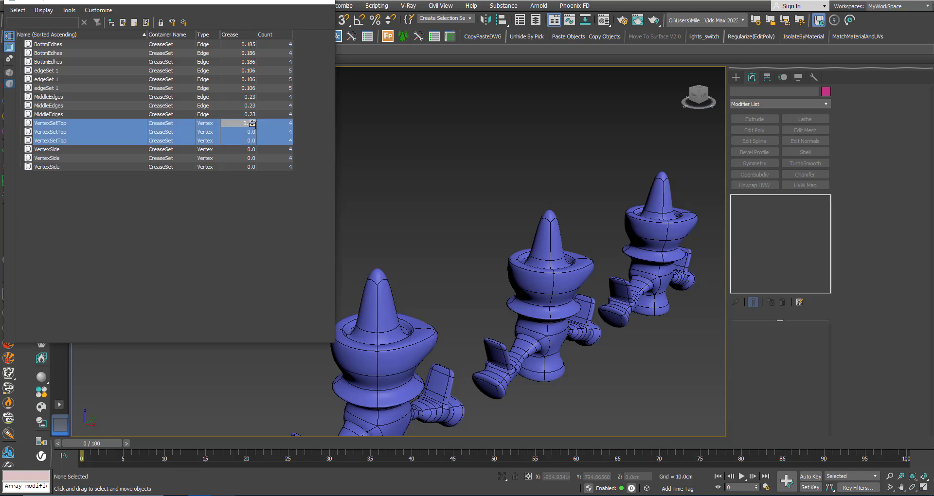
text(0.2)
key(Return)
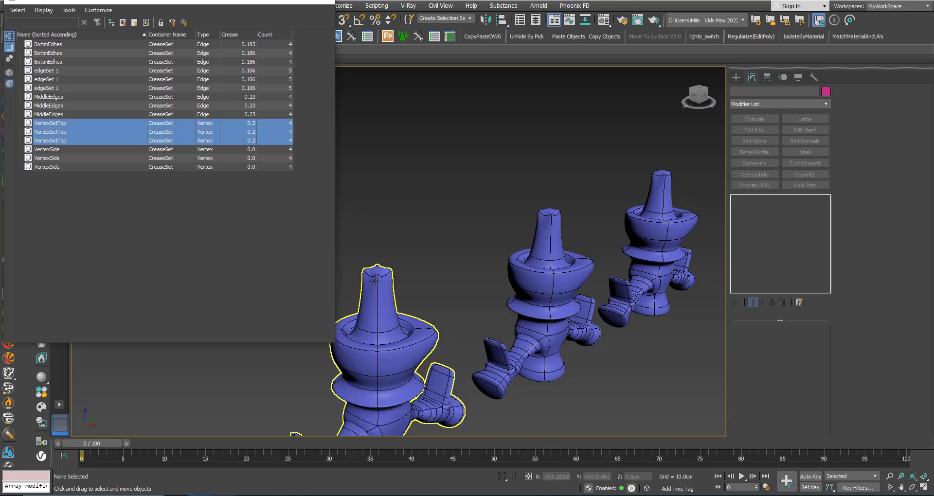
double_click(244, 127)
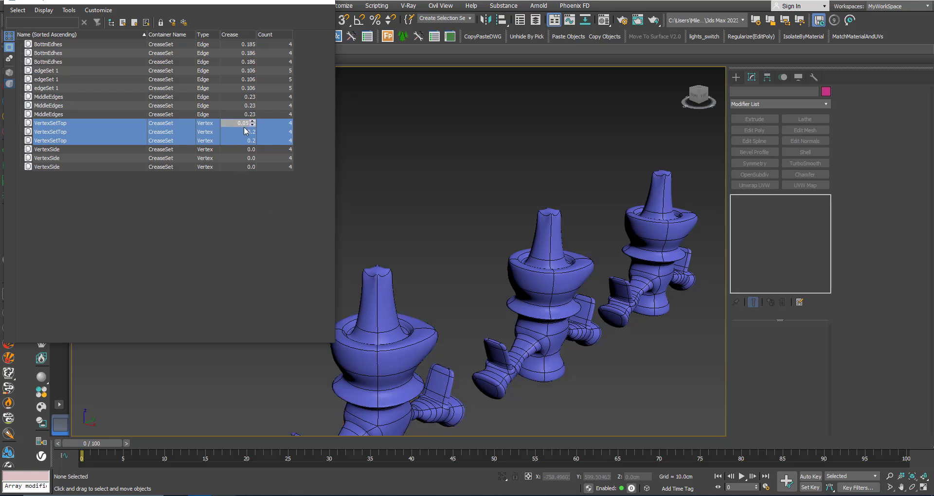
key(Return)
double_click(240, 124)
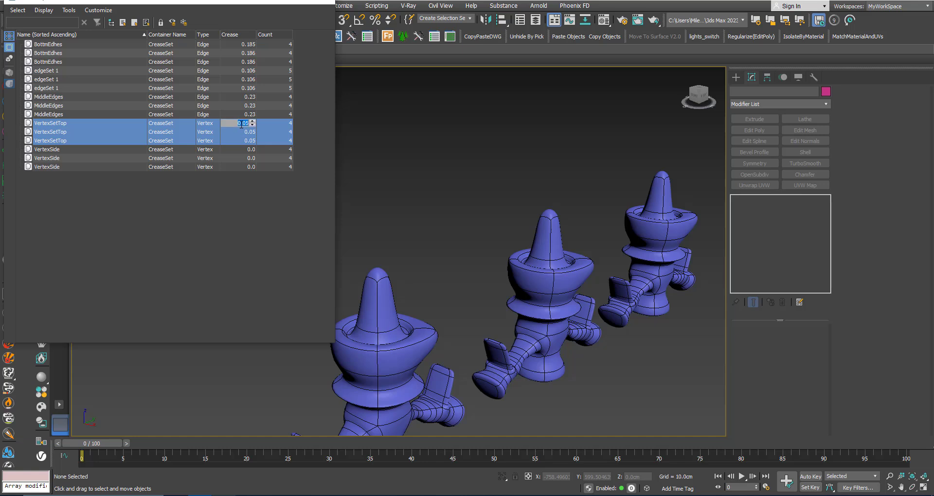
text(0.1)
key(Return)
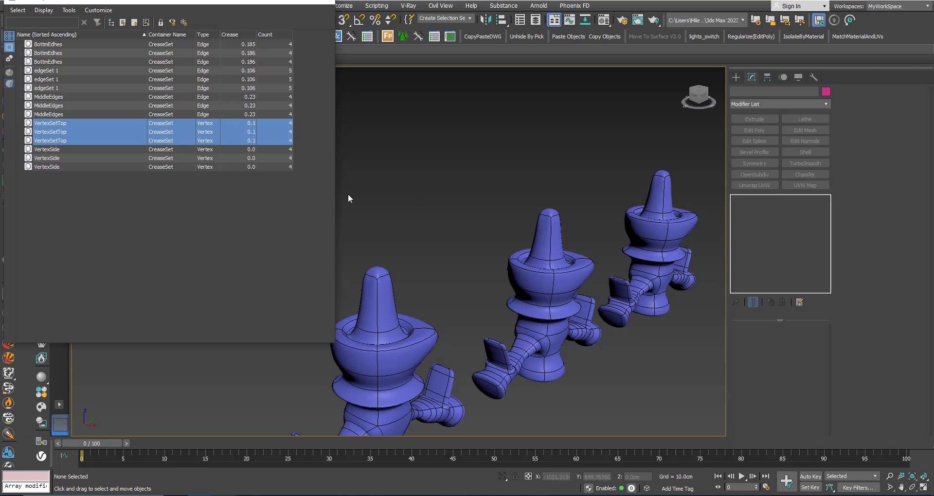
Step: Use Select Objects By Crease on edgeSet 1 to select its owner, demo002
click(449, 220)
scroll(427, 235, down, 6)
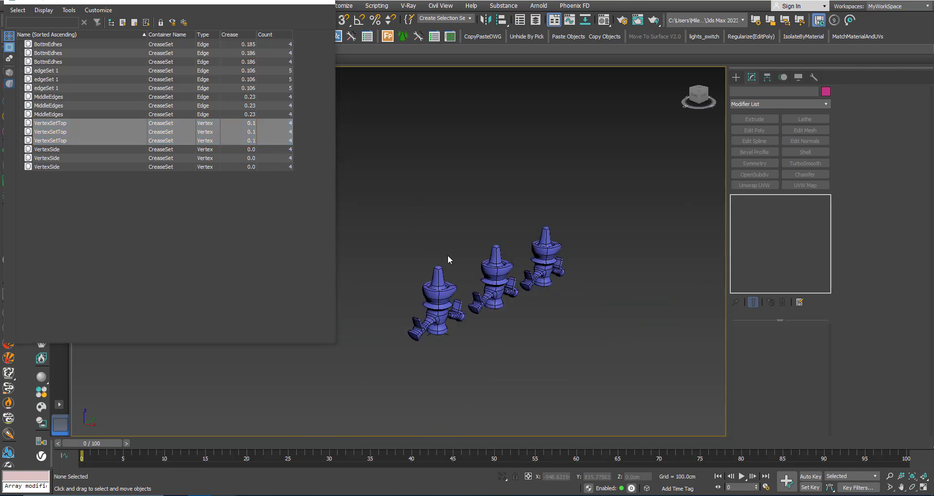
click(60, 89)
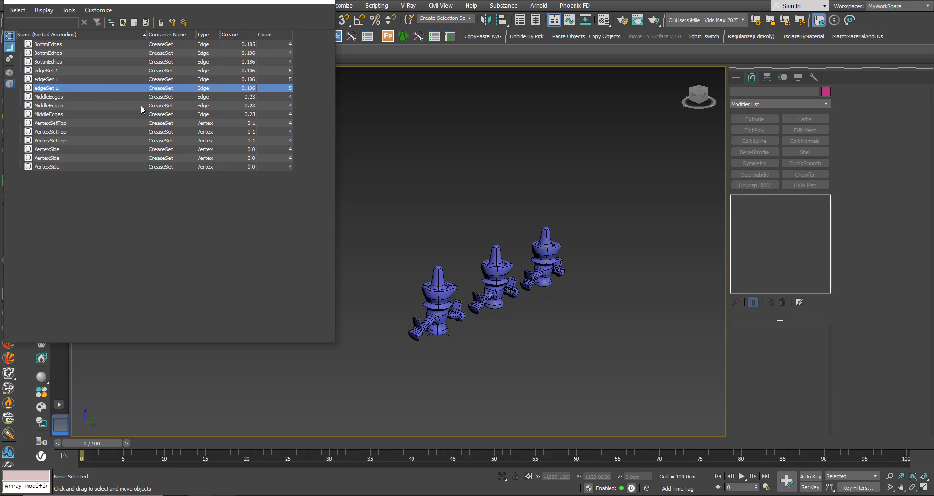
scroll(426, 265, up, 5)
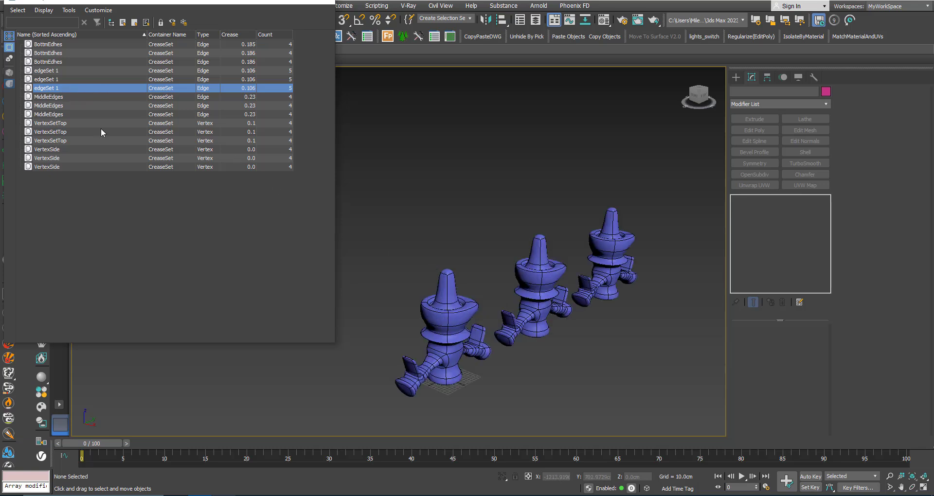
right_click(51, 92)
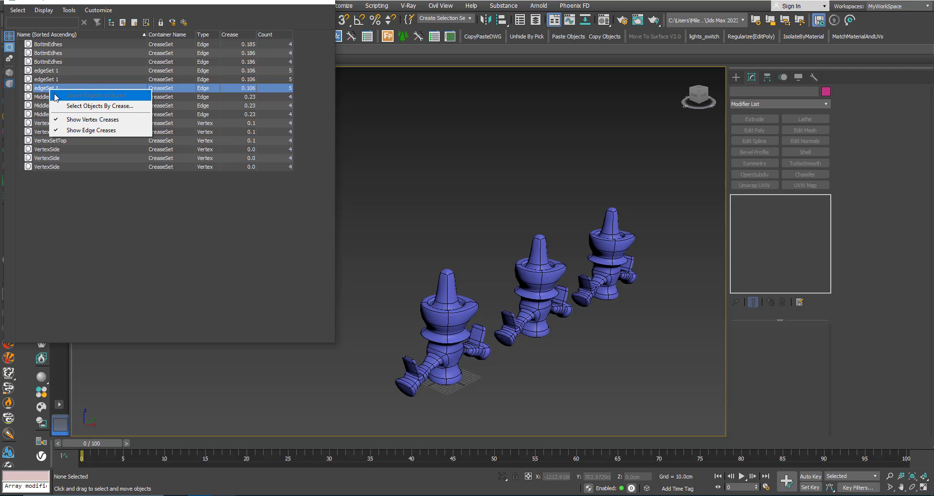
click(81, 106)
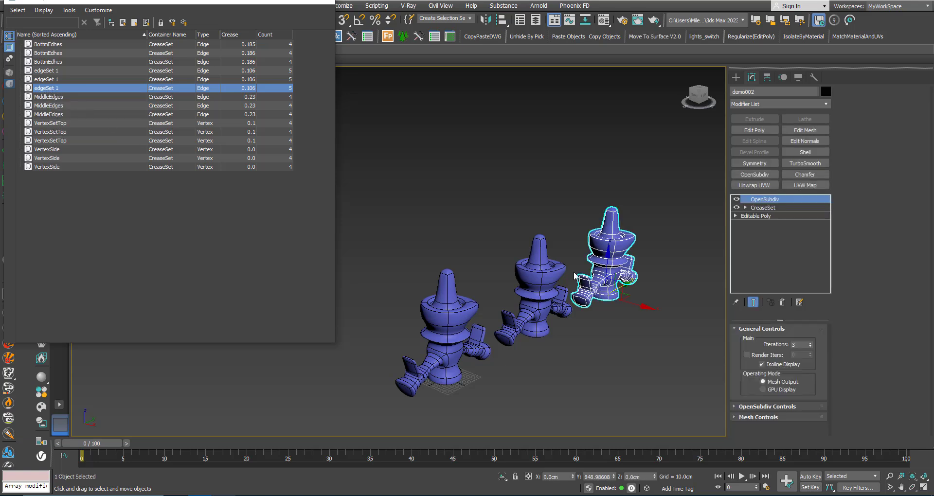
scroll(629, 247, up, 3)
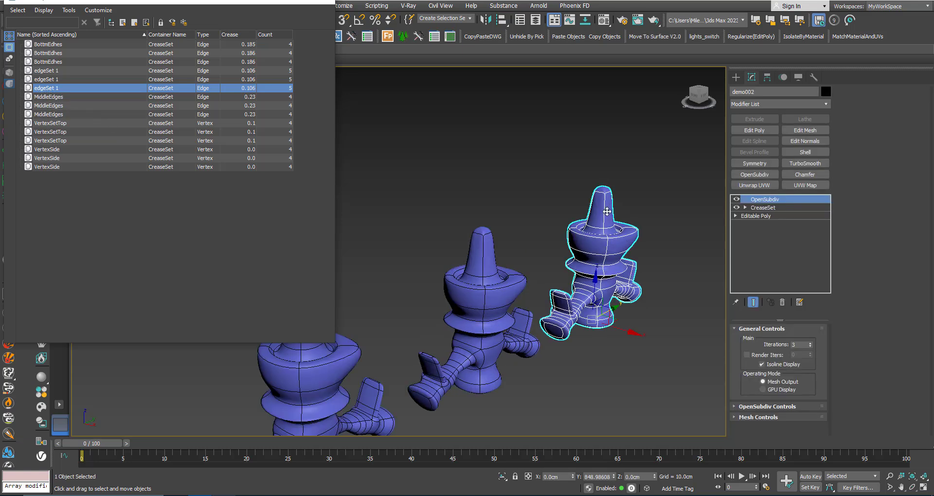
scroll(607, 211, down, 2)
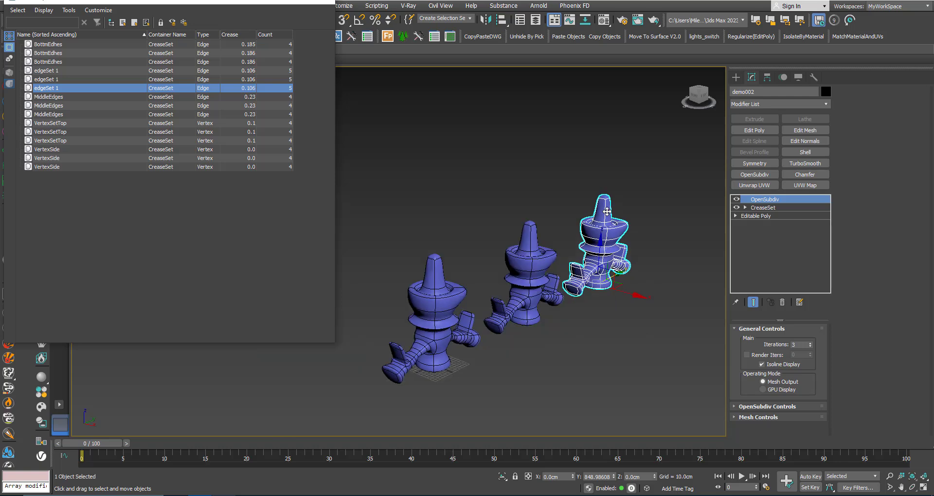
Step: Close the Crease Explorer, then reopen it from demo002's CreaseSet settings
click(326, 1)
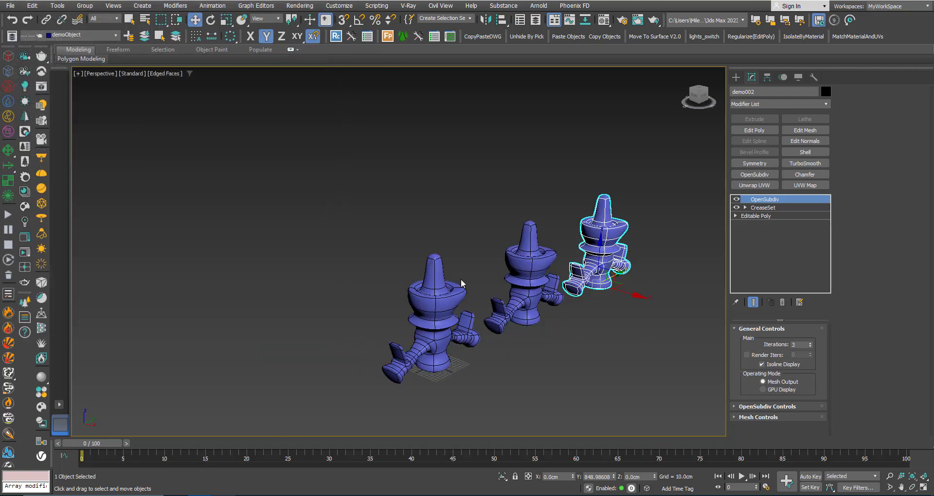
middle_drag(489, 286, 421, 278)
scroll(419, 277, up, 4)
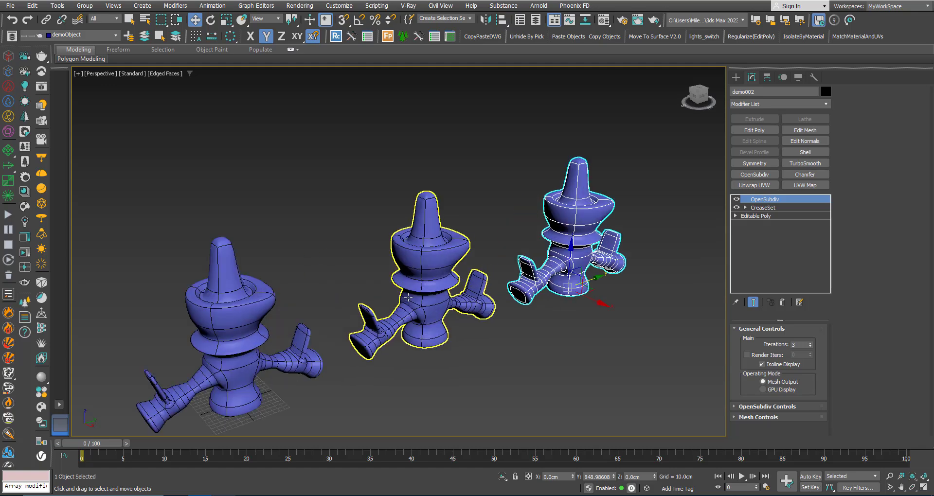
scroll(415, 277, down, 2)
alt+middle_drag(415, 276, 454, 281)
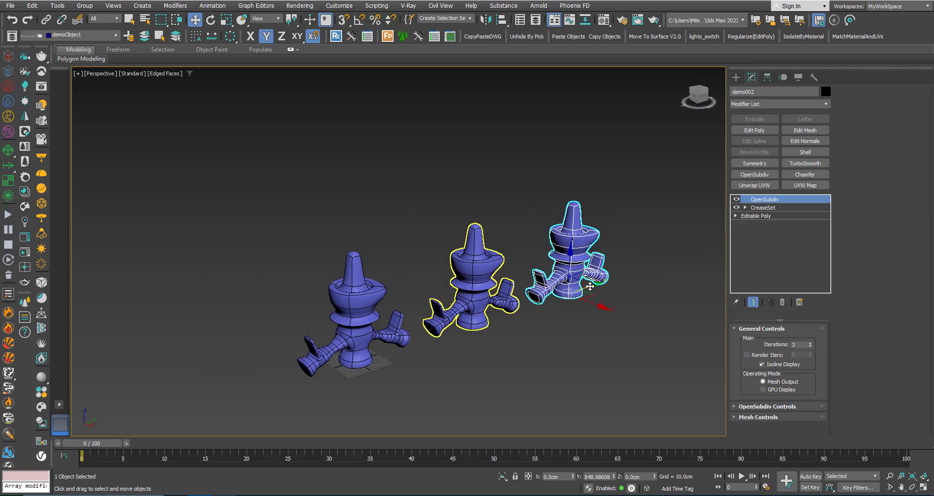
click(761, 207)
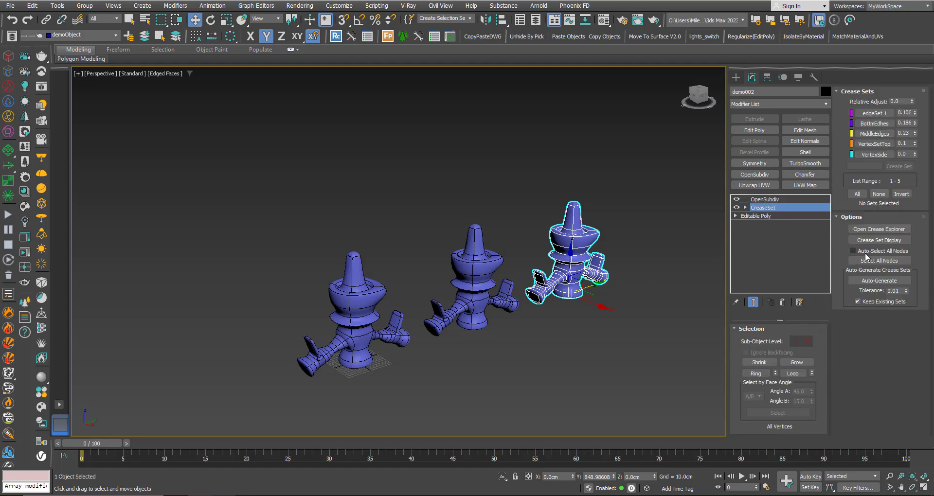
click(878, 229)
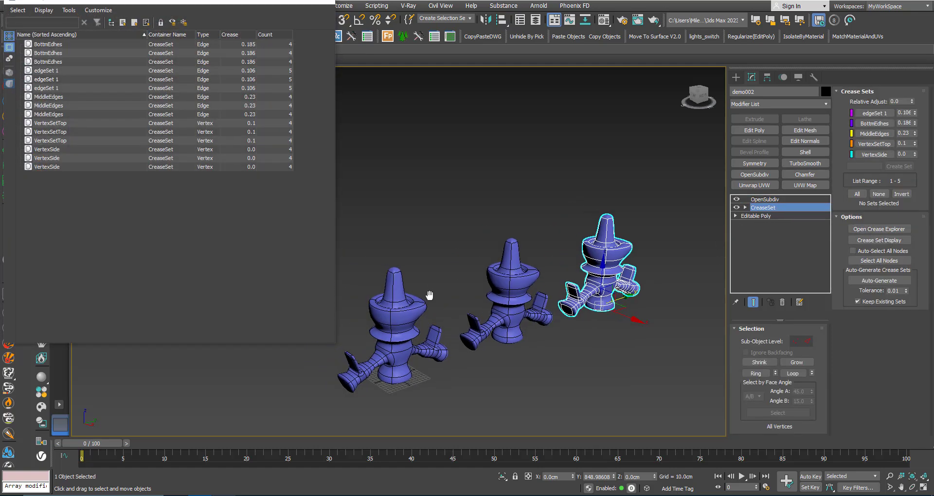